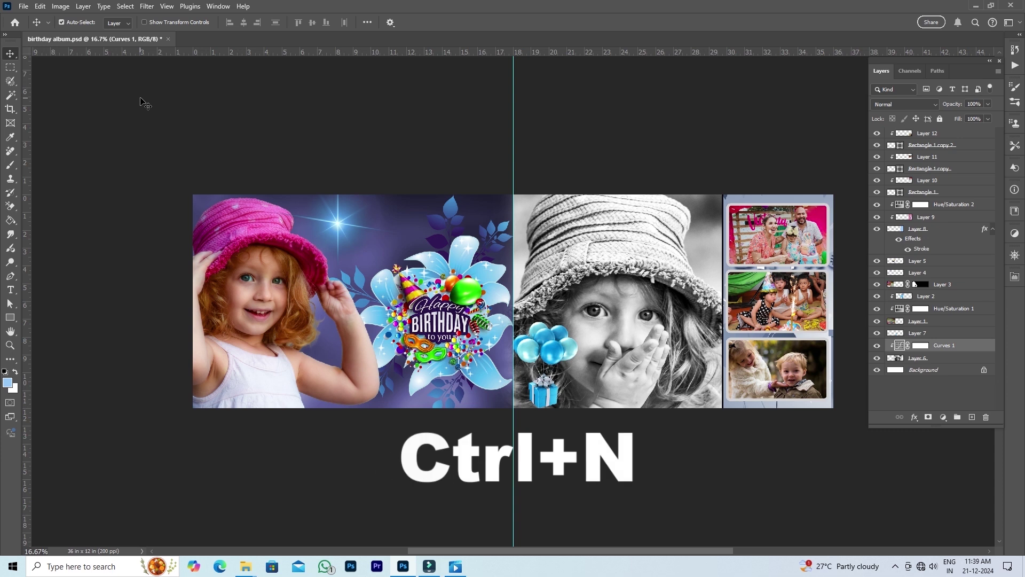
# Step: Create a new 36 x 12 inch document at 200 pixels/inch with RGB Color and a white background
pyautogui.hotkey('ctrl', 'n')
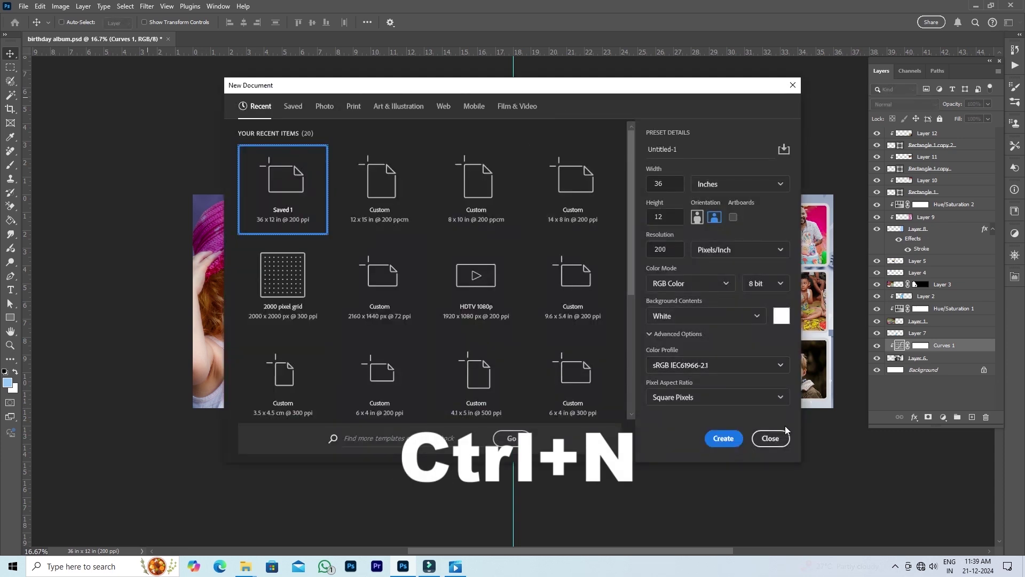
pyautogui.click(769, 435)
pyautogui.click(24, 8)
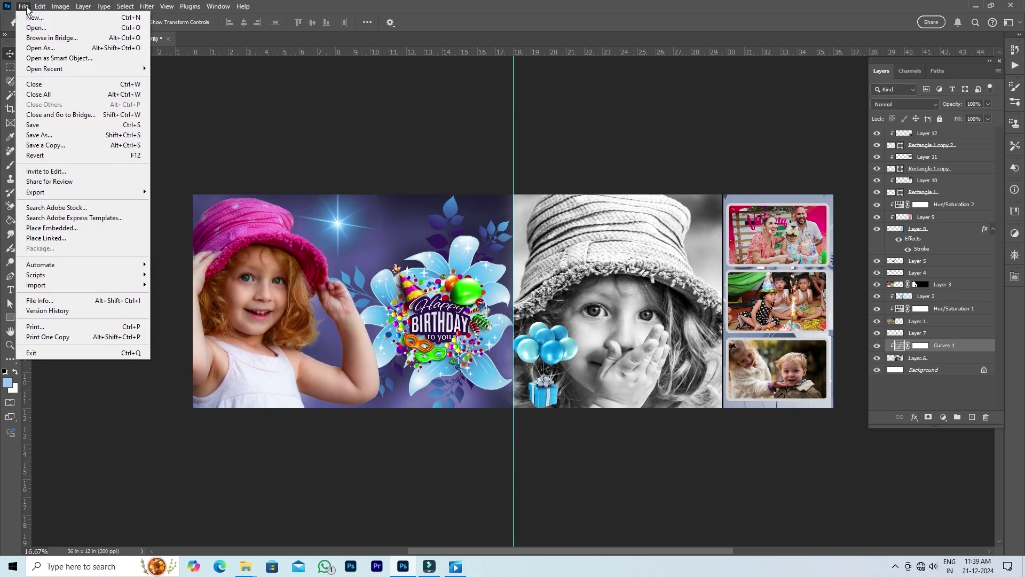
pyautogui.click(131, 20)
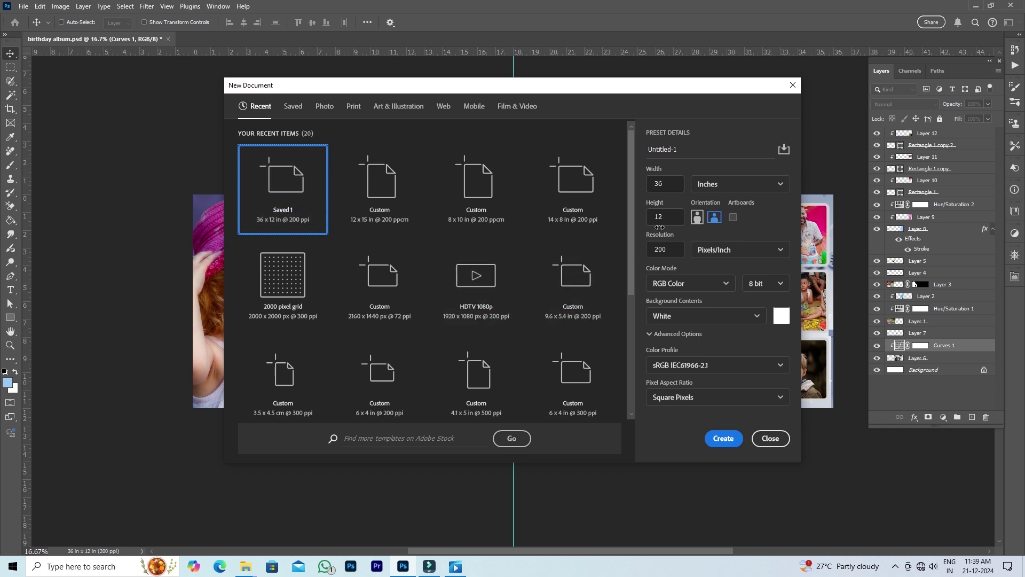
pyautogui.click(725, 437)
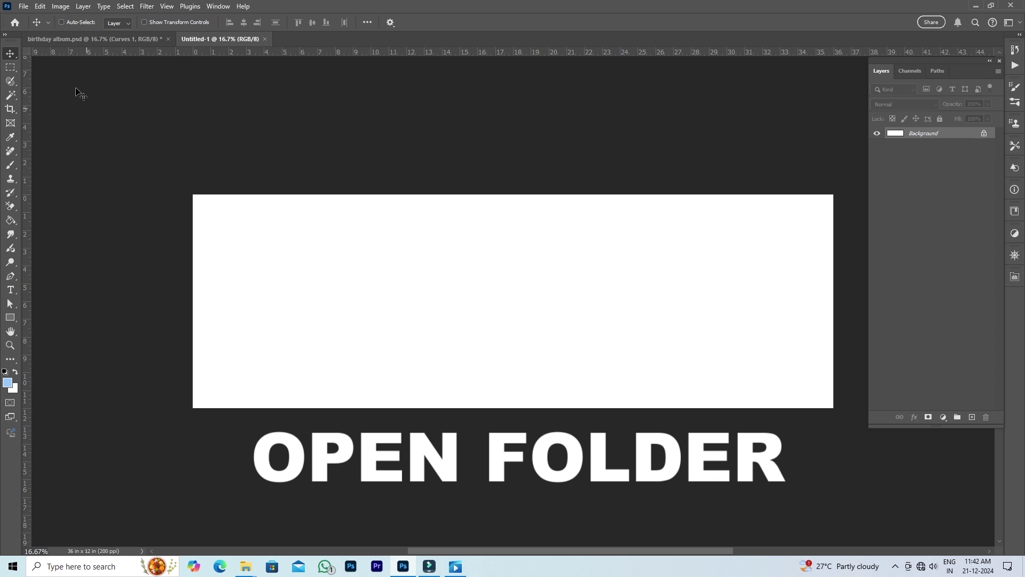
# Step: Open the sample photo and sample psd files together from the youtube-02 "photoshop training -7" folder on the H: drive
pyautogui.click(25, 7)
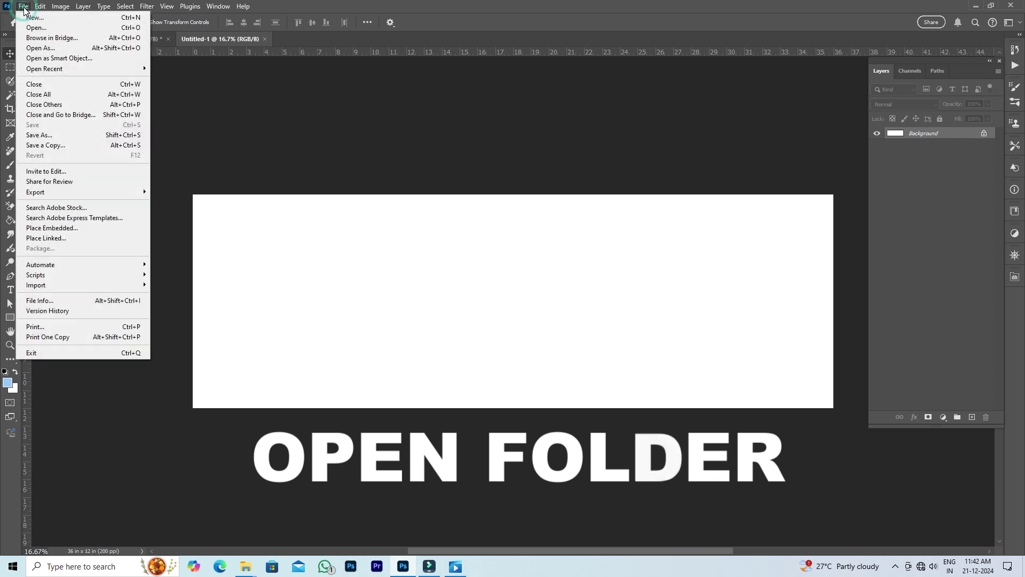
pyautogui.click(60, 28)
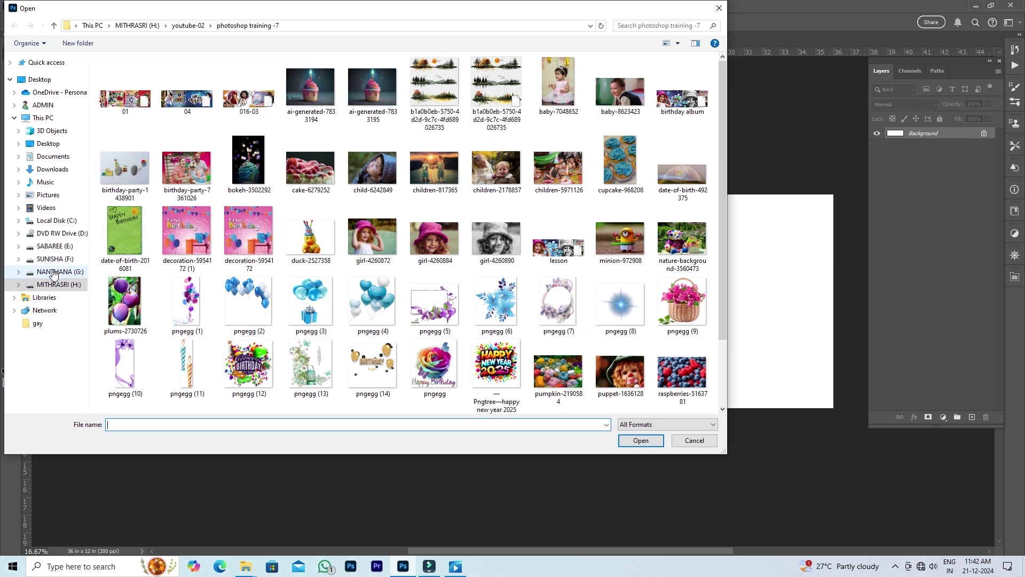
pyautogui.click(53, 272)
pyautogui.click(54, 259)
pyautogui.click(54, 246)
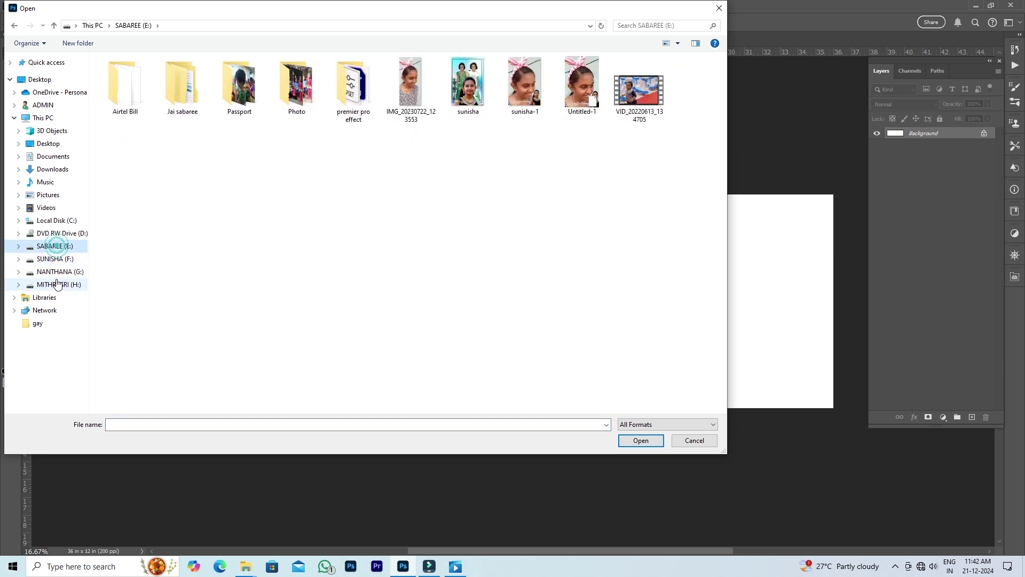
pyautogui.click(58, 284)
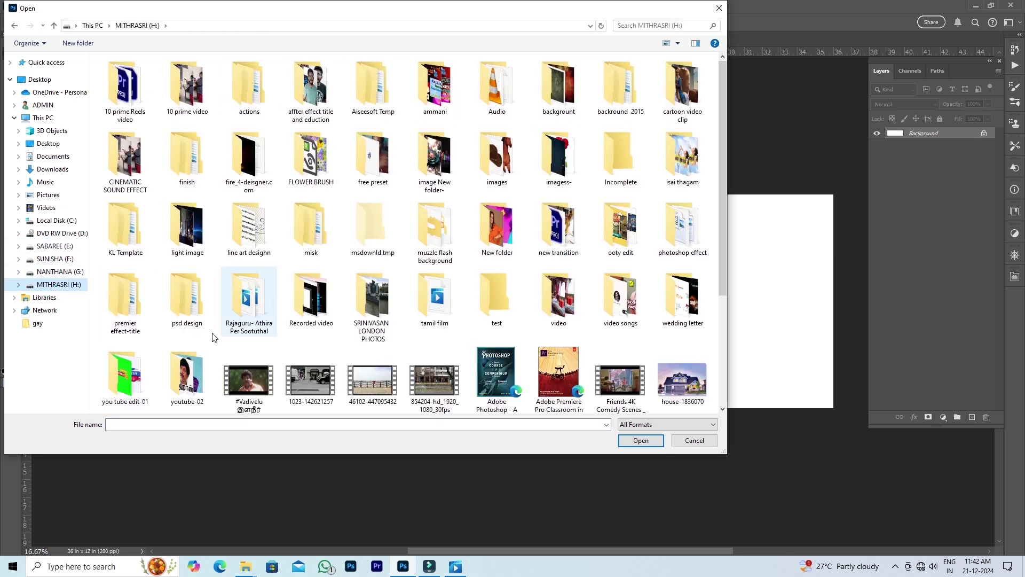
pyautogui.doubleClick(202, 357)
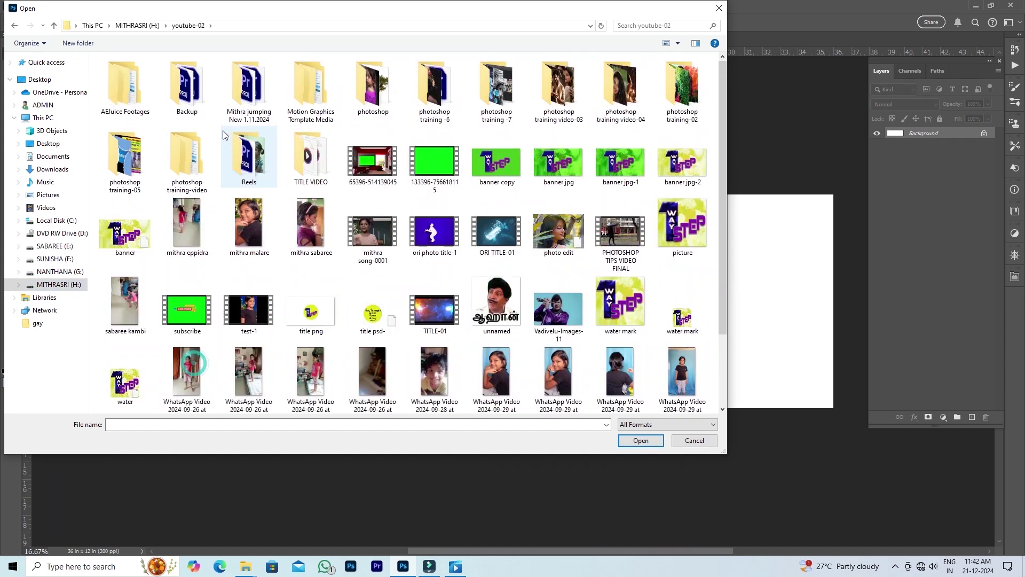
pyautogui.doubleClick(496, 88)
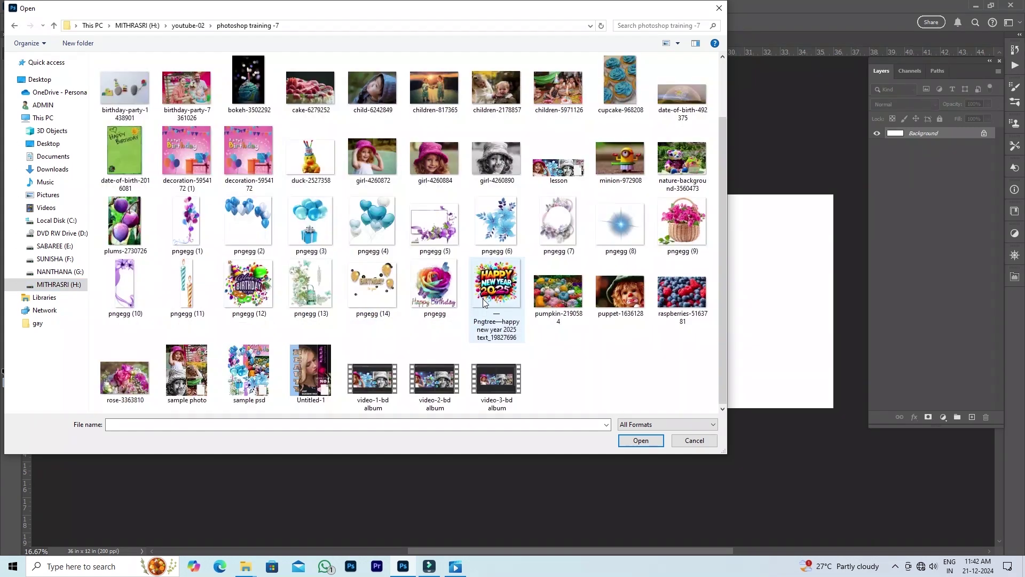
pyautogui.click(197, 391)
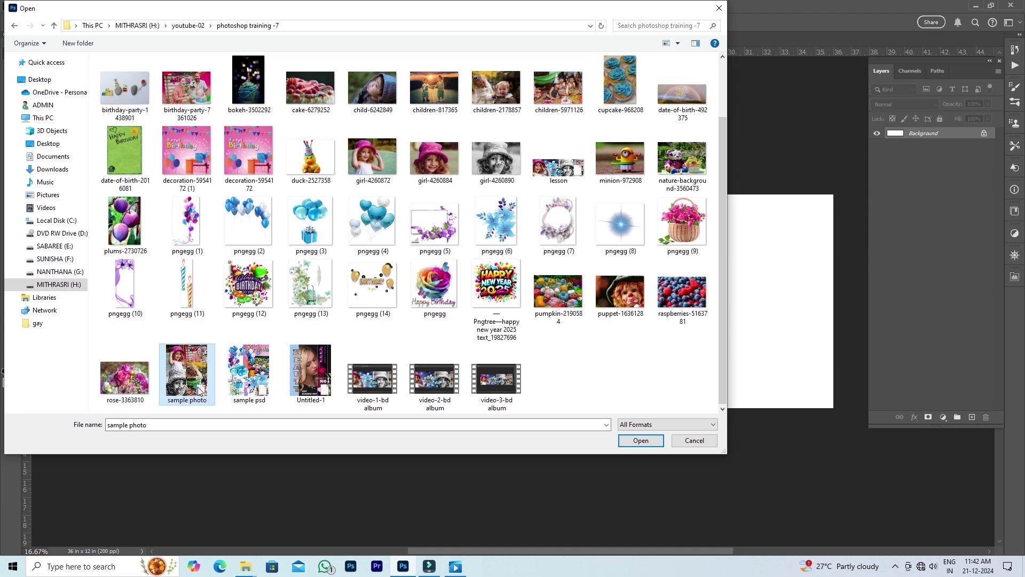
pyautogui.keyDown('ctrl'); pyautogui.click(243, 380); pyautogui.keyUp('ctrl')
pyautogui.click(640, 441)
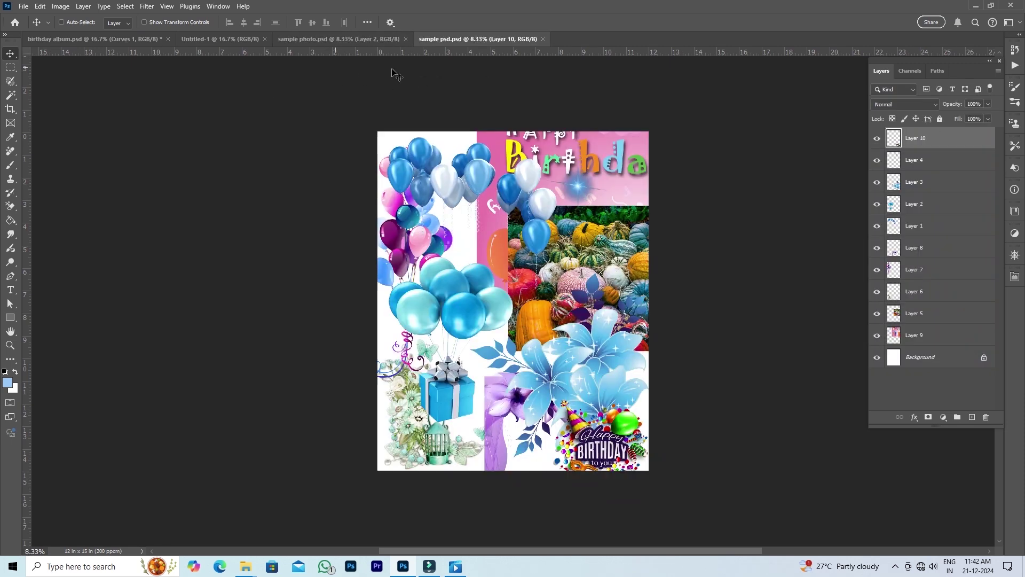
# Step: Copy the pumpkin photo layer from sample psd.psd into the Untitled-1 document and place it over the left part of the canvas
pyautogui.click(360, 39)
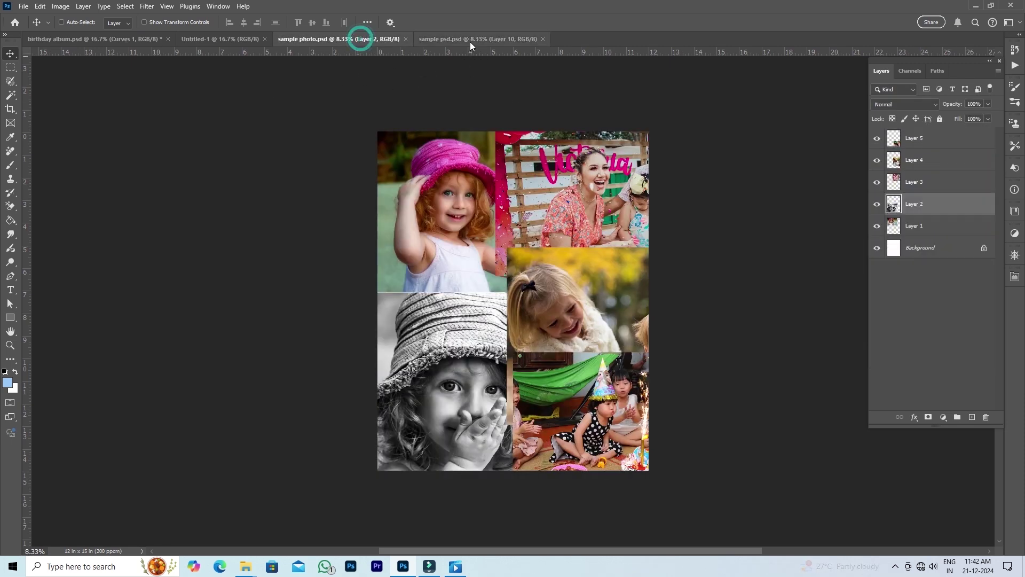
pyautogui.click(471, 40)
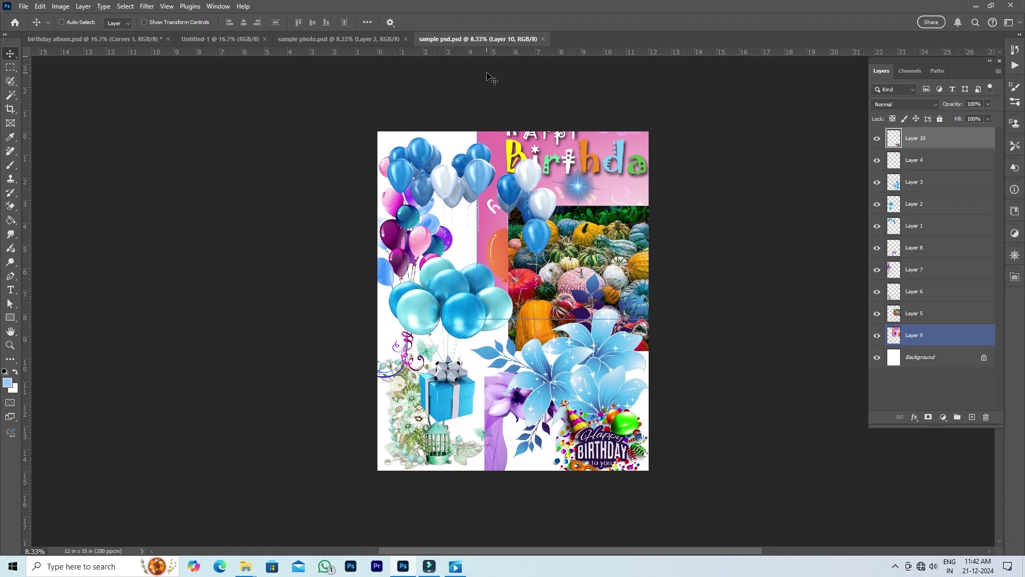
pyautogui.keyDown('ctrl'); pyautogui.click(558, 244); pyautogui.keyUp('ctrl')
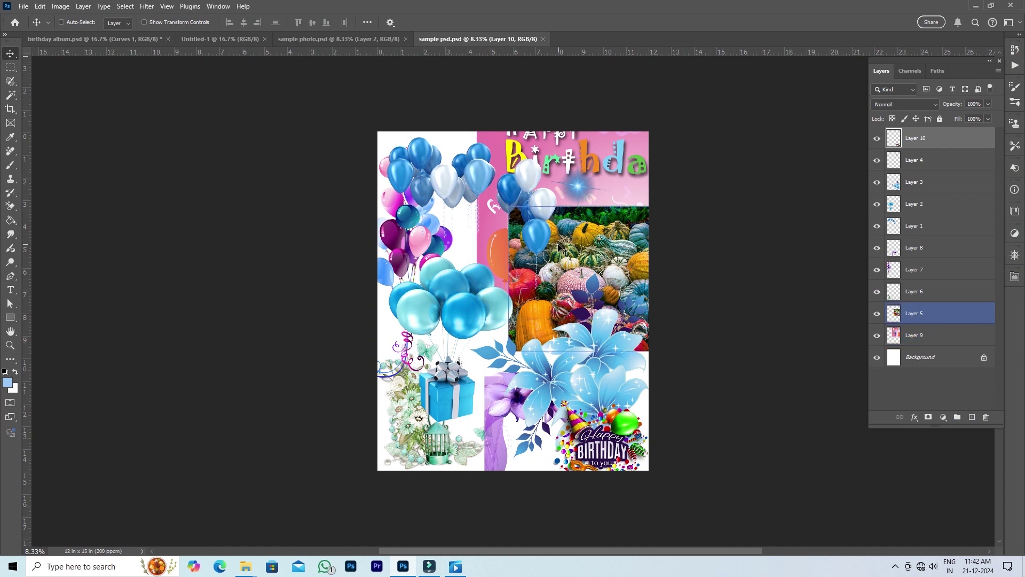
pyautogui.rightClick(600, 230)
pyautogui.click(619, 229)
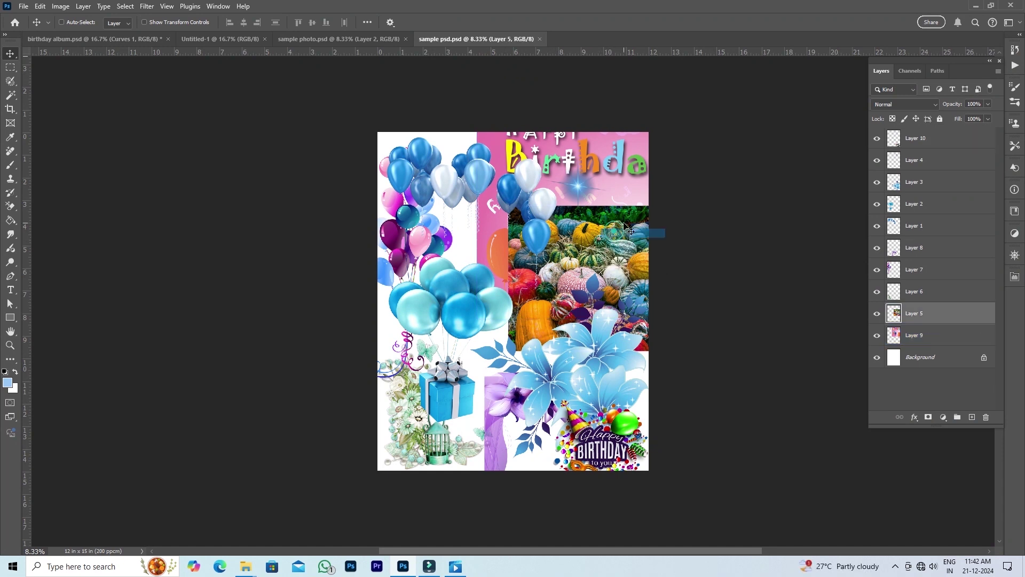
pyautogui.rightClick(588, 225)
pyautogui.click(609, 230)
pyautogui.moveTo(607, 235); pyautogui.dragTo(227, 41)
pyautogui.moveTo(257, 145); pyautogui.dragTo(313, 293)
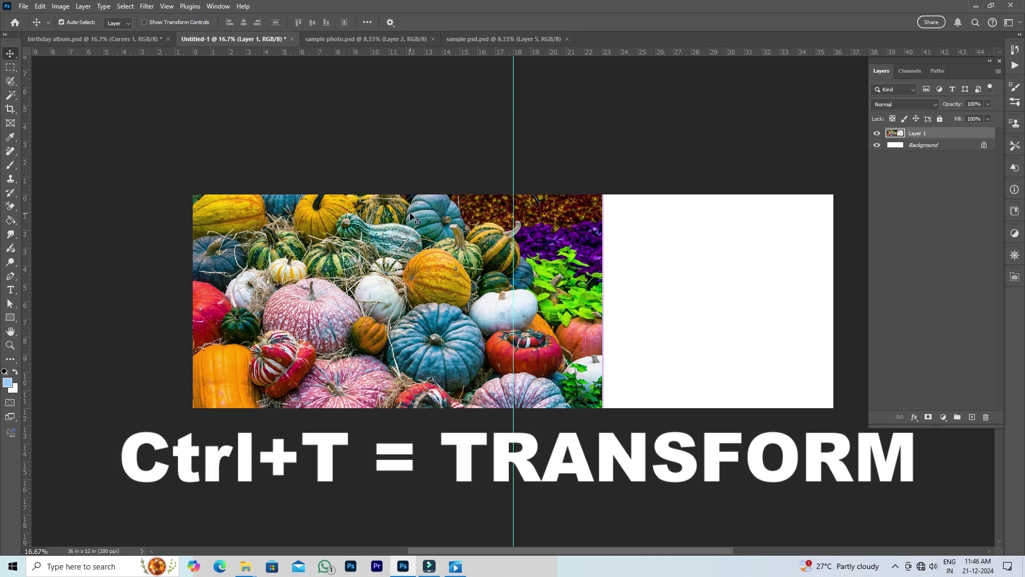
# Step: Scale down the pumpkin photo with Free Transform and reposition it over the left half of the canvas
pyautogui.hotkey('ctrl', 't')
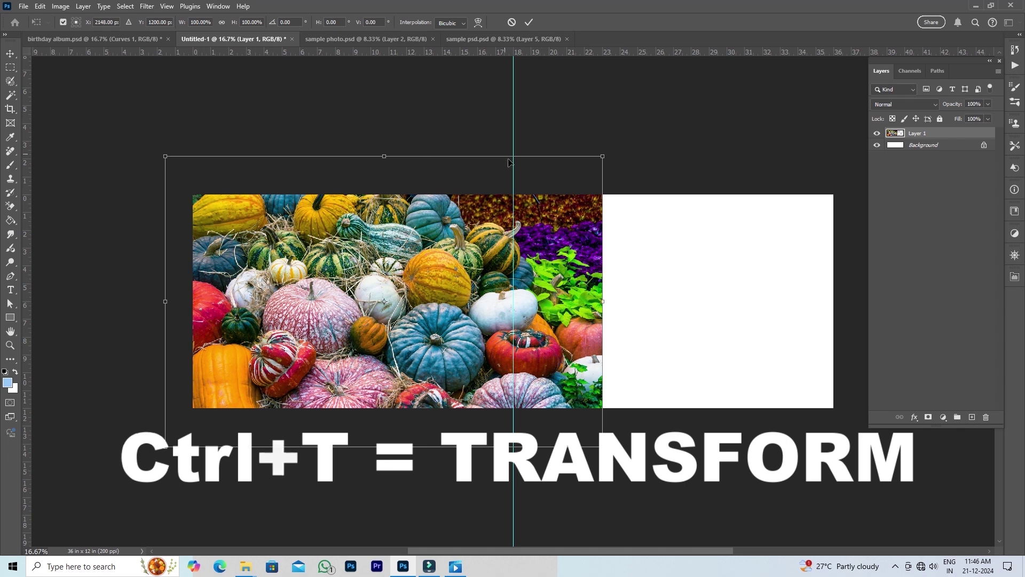
pyautogui.click(529, 22)
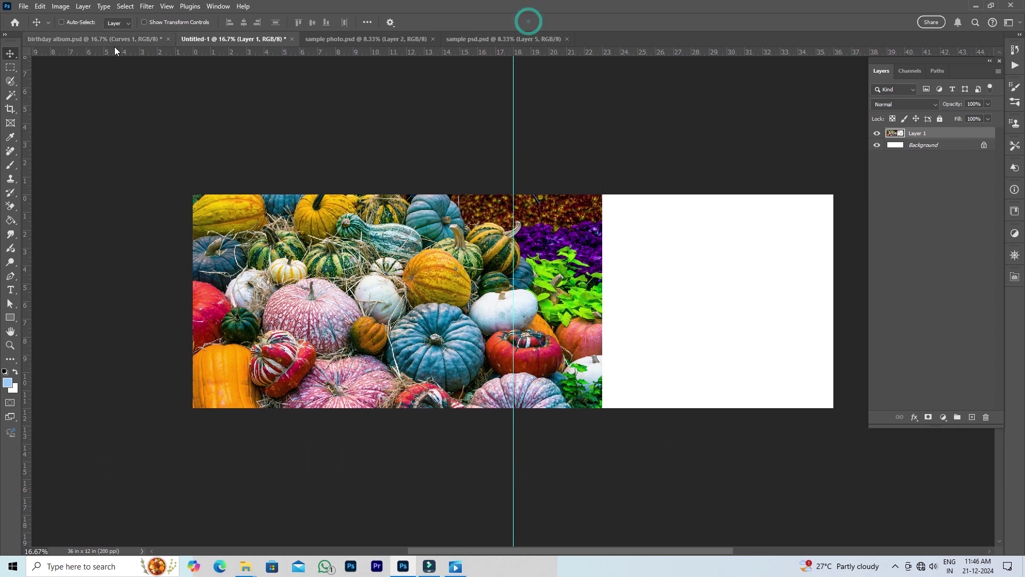
pyautogui.click(40, 7)
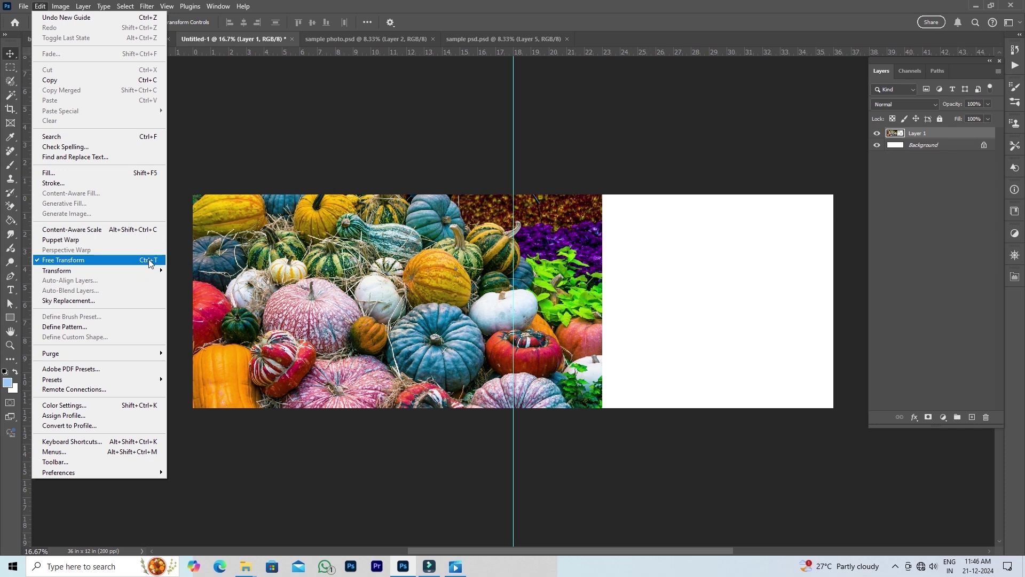
pyautogui.click(85, 262)
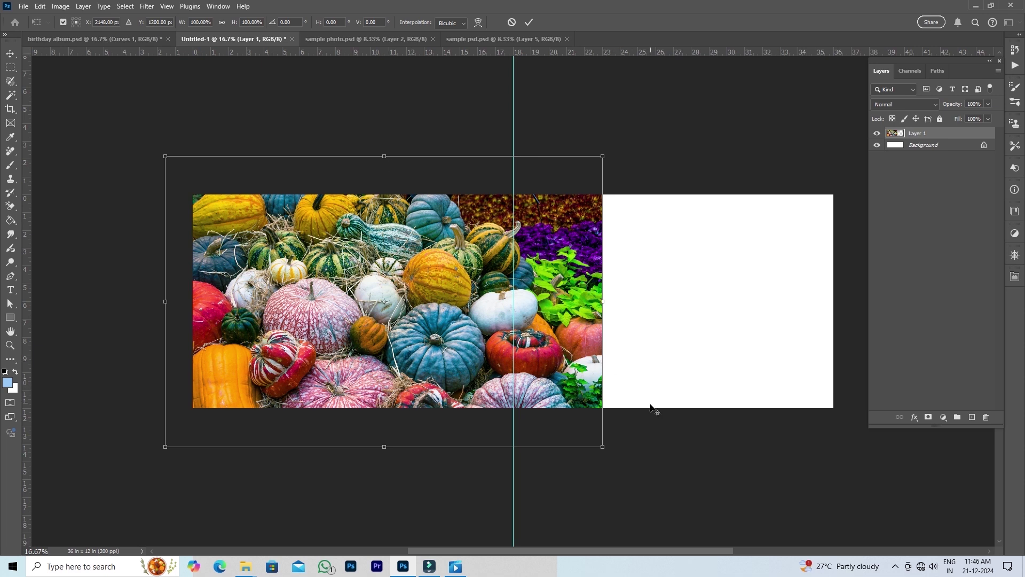
pyautogui.moveTo(604, 446); pyautogui.dragTo(558, 420)
pyautogui.moveTo(401, 346); pyautogui.dragTo(393, 342)
pyautogui.click(529, 23)
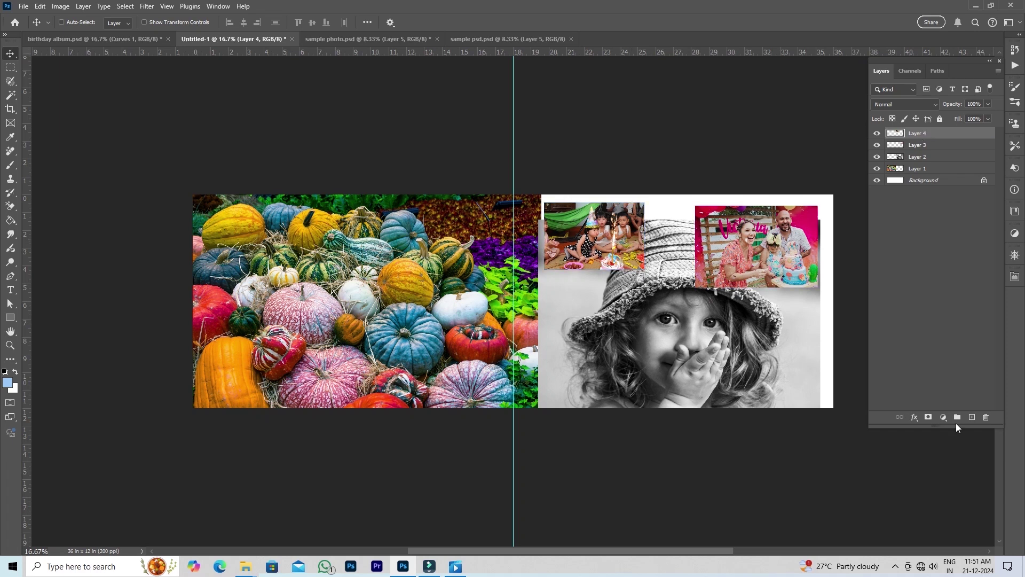
# Step: Add a Hue/Saturation adjustment with Colorize on and Hue 257, and clip it to Layer 4
pyautogui.click(943, 417)
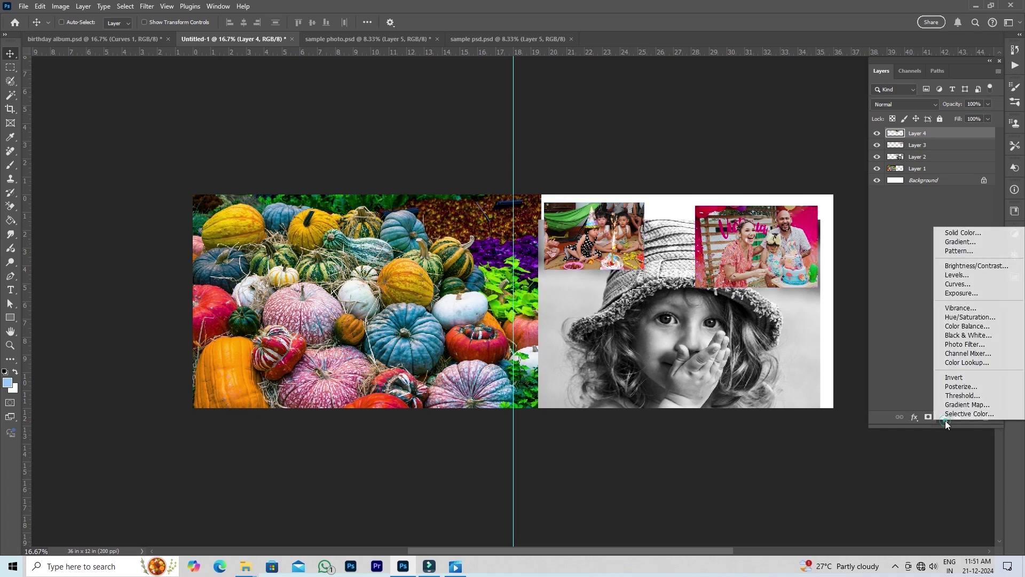
pyautogui.click(984, 318)
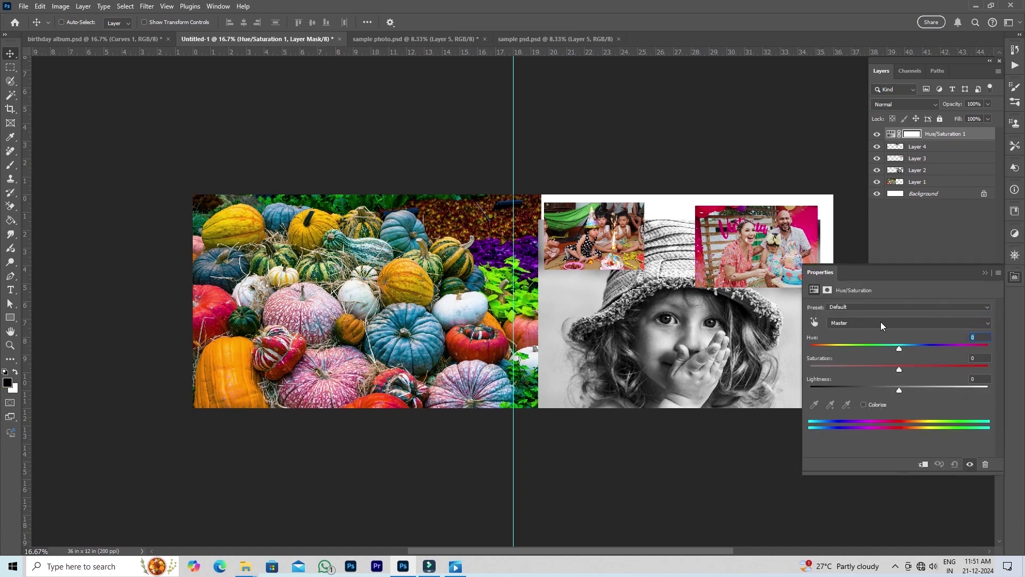
pyautogui.click(864, 404)
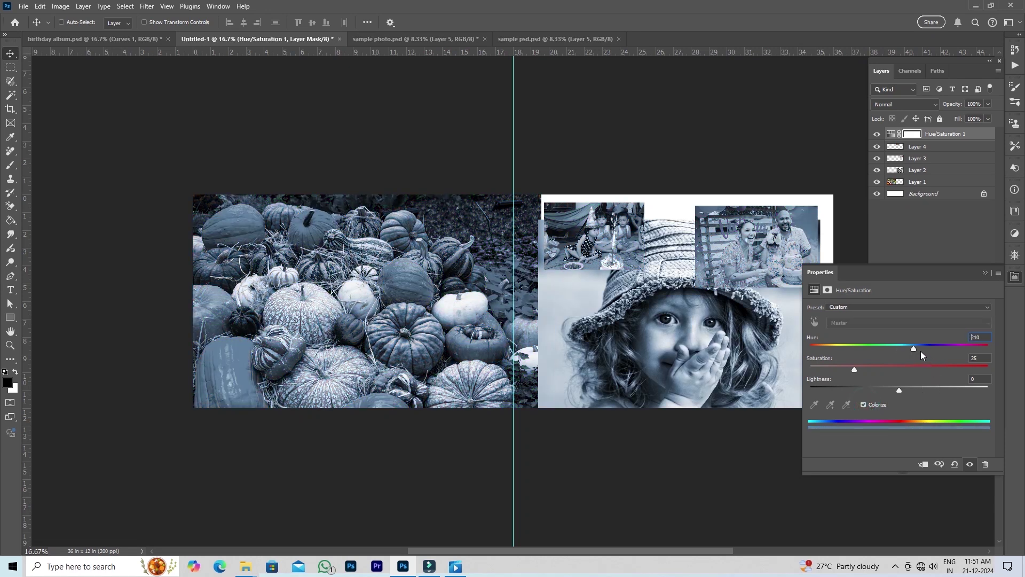
pyautogui.moveTo(921, 350); pyautogui.dragTo(936, 349)
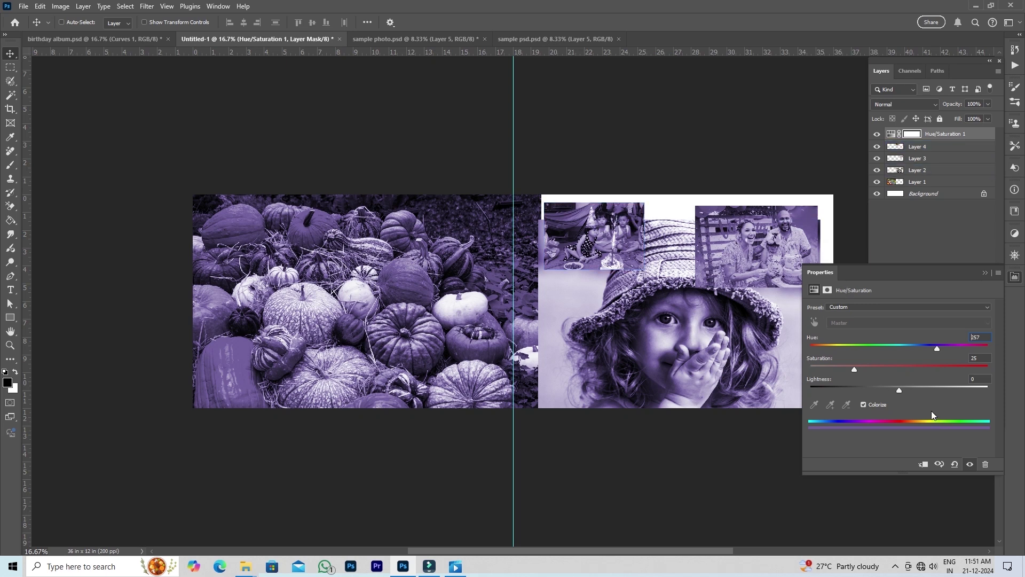
pyautogui.click(923, 465)
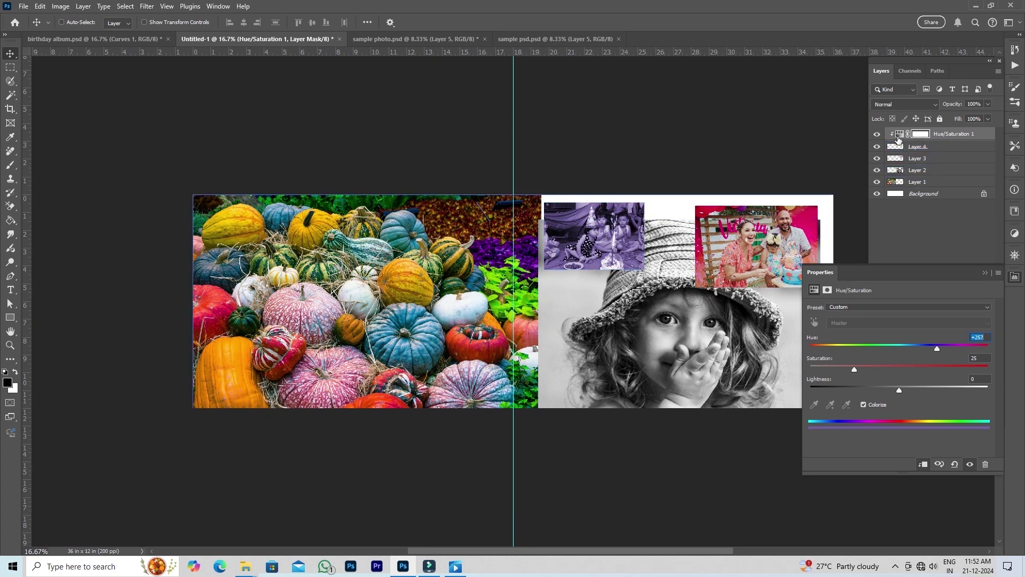
pyautogui.moveTo(898, 140); pyautogui.dragTo(902, 154)
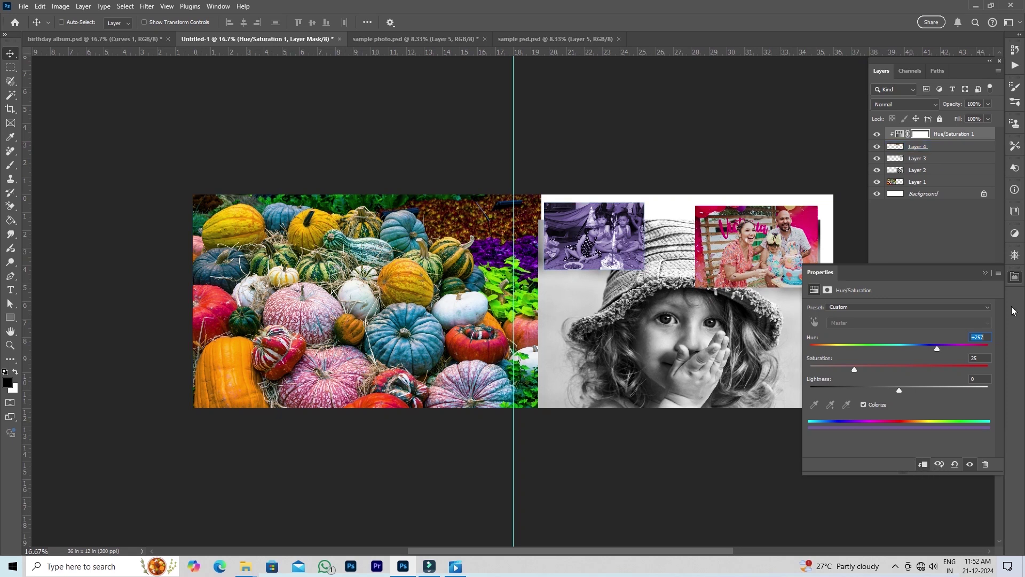
pyautogui.click(1015, 278)
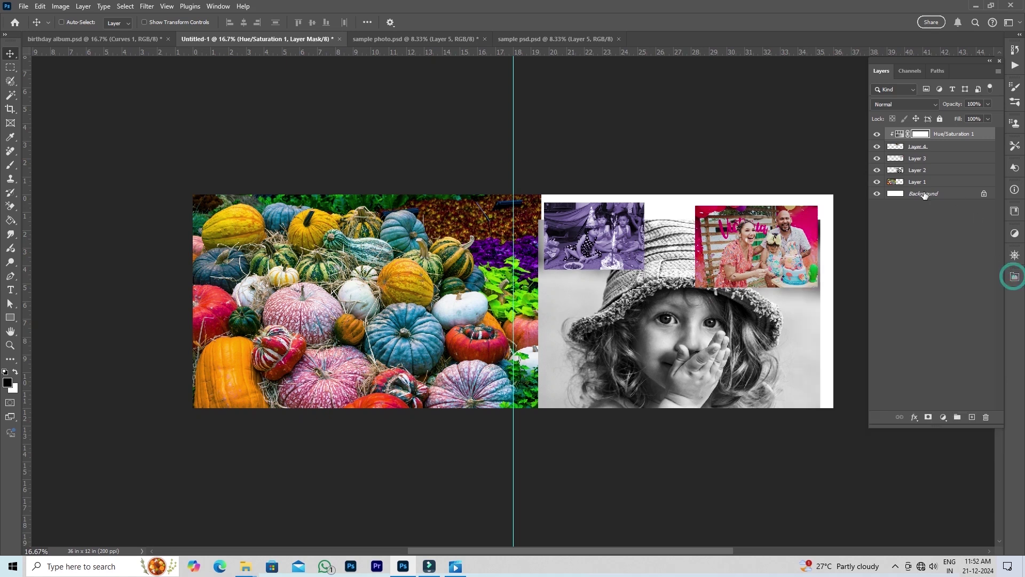
# Step: Release the Hue/Saturation adjustment from its clipping mask and clip it to Layer 4 again
pyautogui.keyDown('alt'); pyautogui.click(896, 140); pyautogui.keyUp('alt')
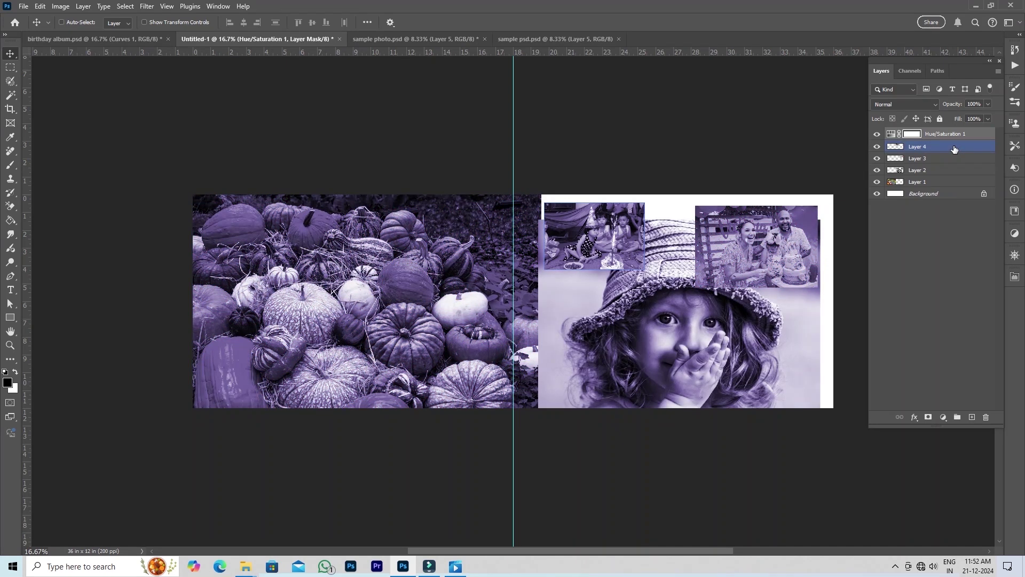
pyautogui.click(980, 181)
pyautogui.click(964, 139)
pyautogui.rightClick(962, 134)
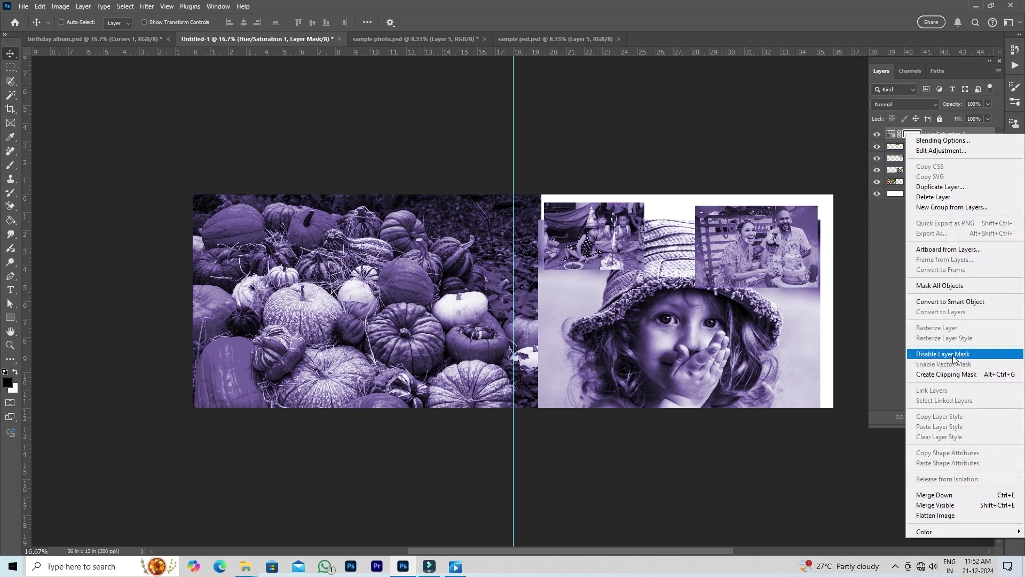
pyautogui.click(979, 377)
pyautogui.click(837, 214)
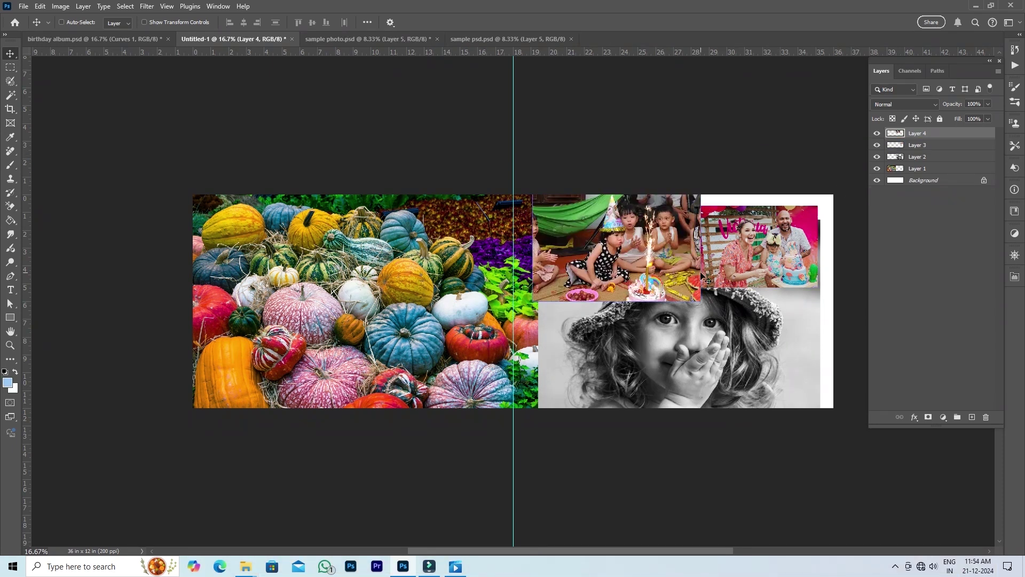
# Step: Select the birthday cake photo's layer on the canvas, and switch the selection to Layer 3 in the layer stack
pyautogui.keyDown('ctrl'); pyautogui.click(781, 242); pyautogui.keyUp('ctrl')
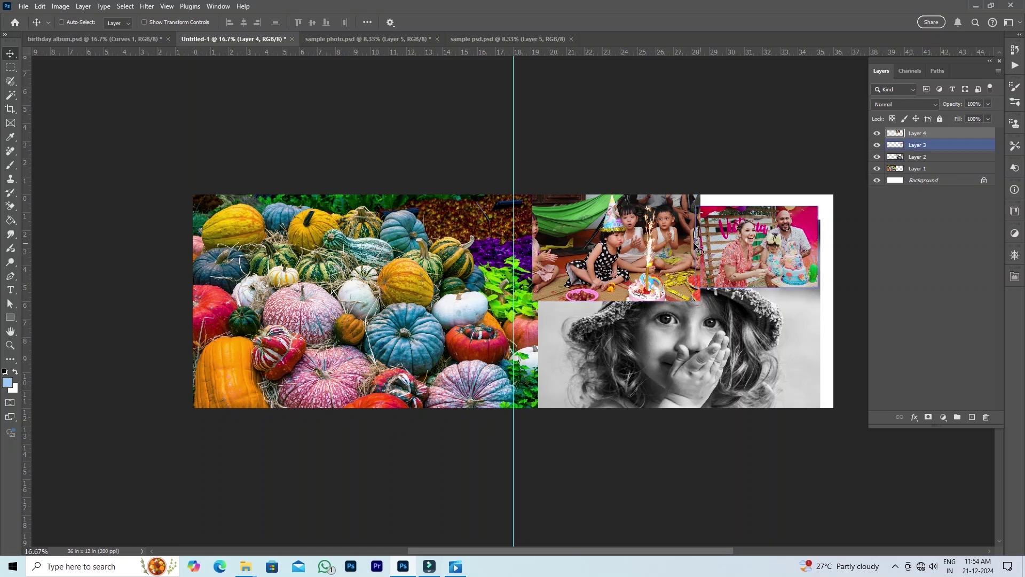
pyautogui.rightClick(660, 243)
pyautogui.click(667, 243)
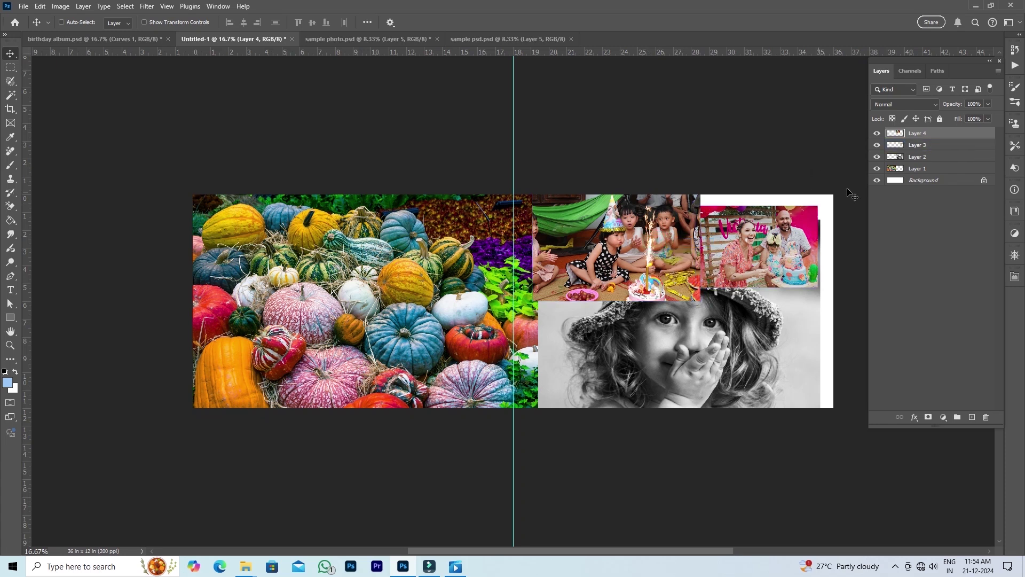
pyautogui.click(953, 146)
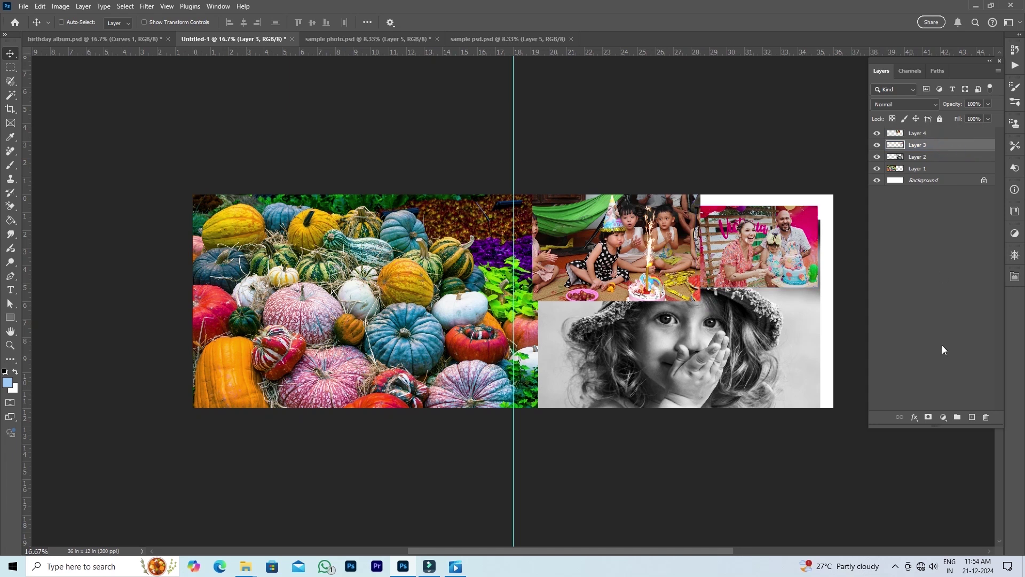
# Step: Add a layer above Layer 3 and draw a rounded rectangle about 1752 x 1026 px over the lower part of the black-and-white portrait
pyautogui.click(972, 418)
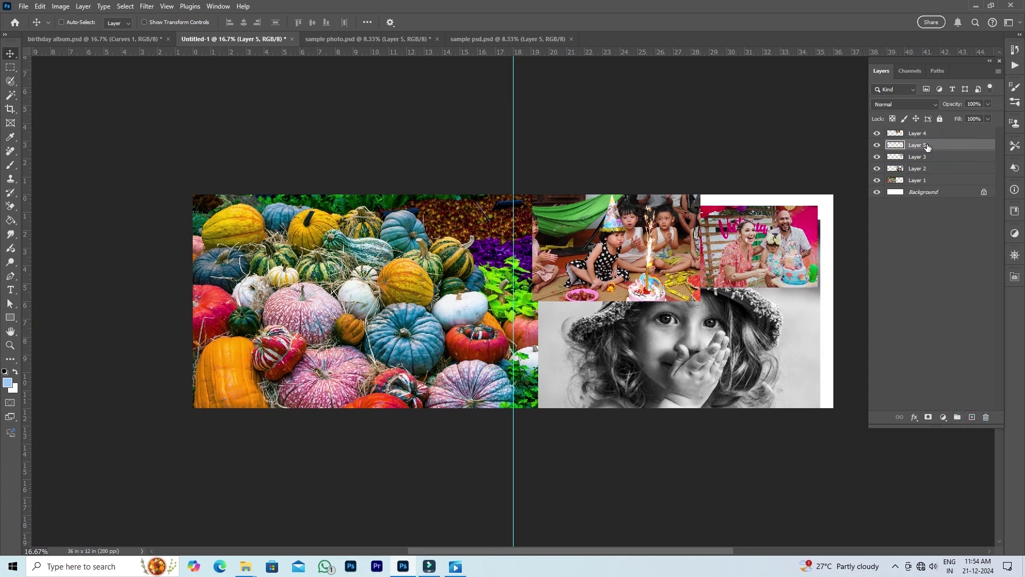
pyautogui.click(11, 318)
pyautogui.moveTo(10, 318); pyautogui.dragTo(60, 318)
pyautogui.moveTo(582, 311); pyautogui.dragTo(738, 401)
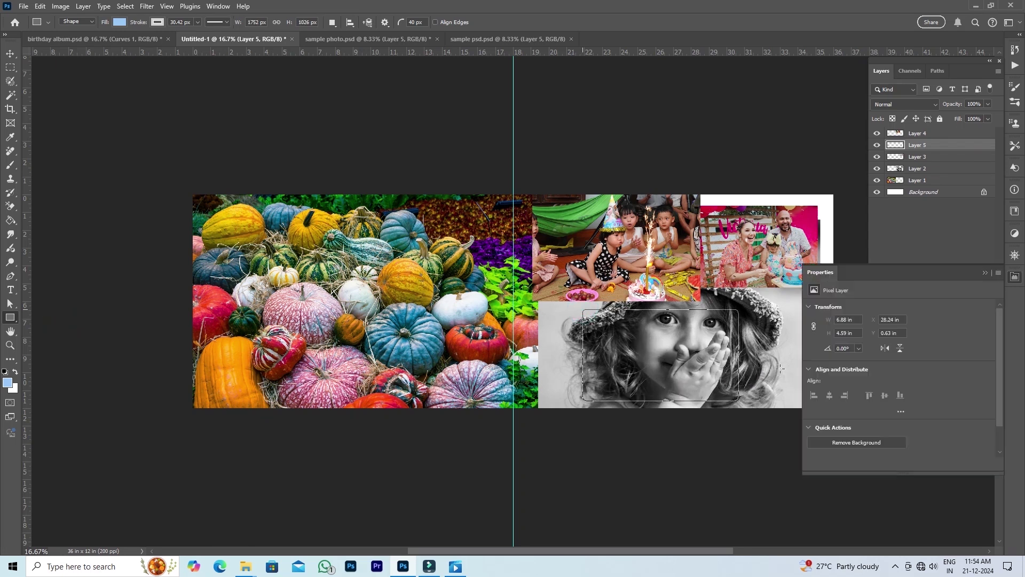
pyautogui.click(1015, 277)
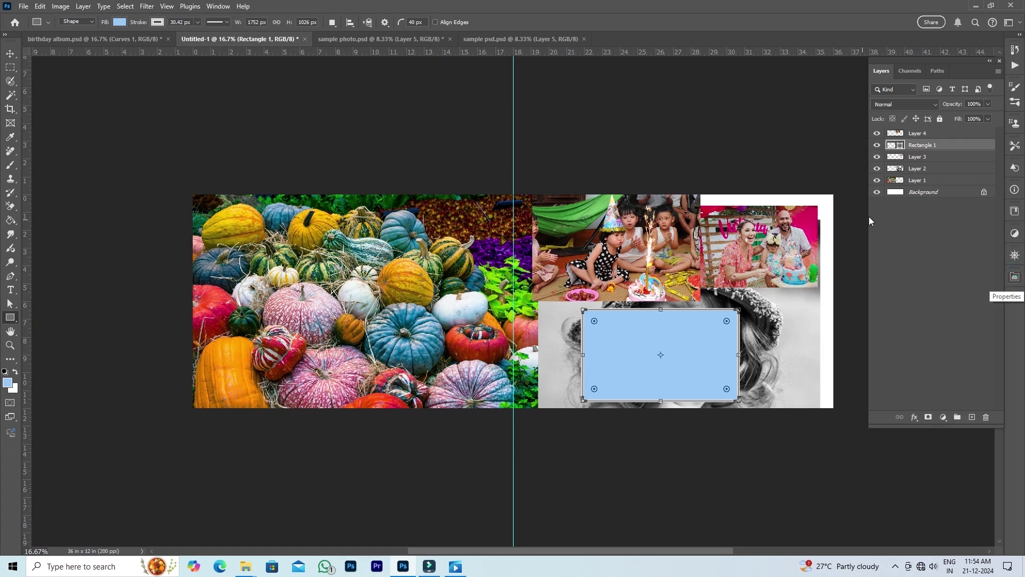
# Step: Move the birthday cake photo on Layer 4 over the blue rectangle, clip it to Rectangle 1, and adjust its position inside the frame
pyautogui.click(947, 132)
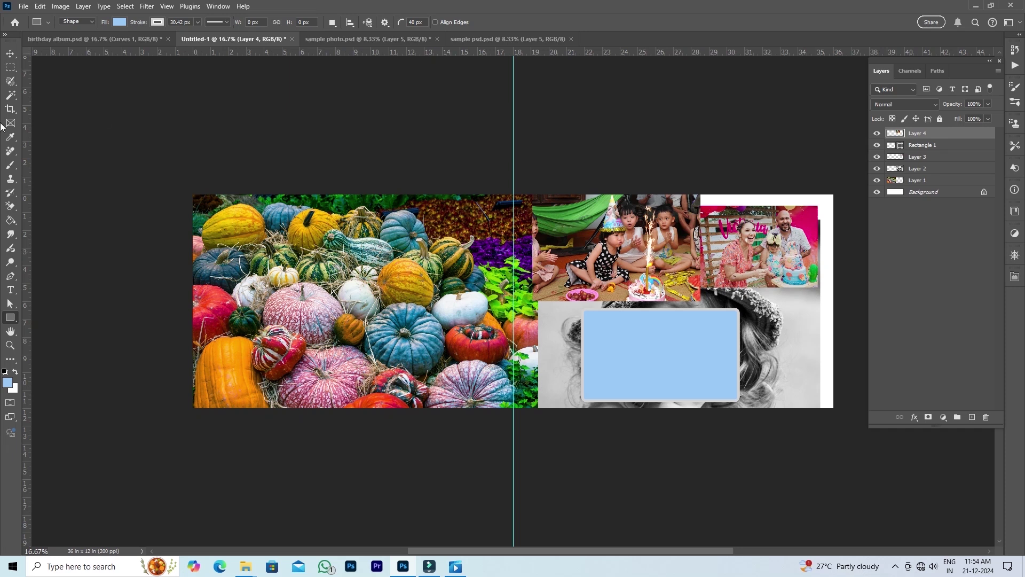
pyautogui.click(10, 53)
pyautogui.keyDown('ctrl'); pyautogui.click(664, 364); pyautogui.keyUp('ctrl')
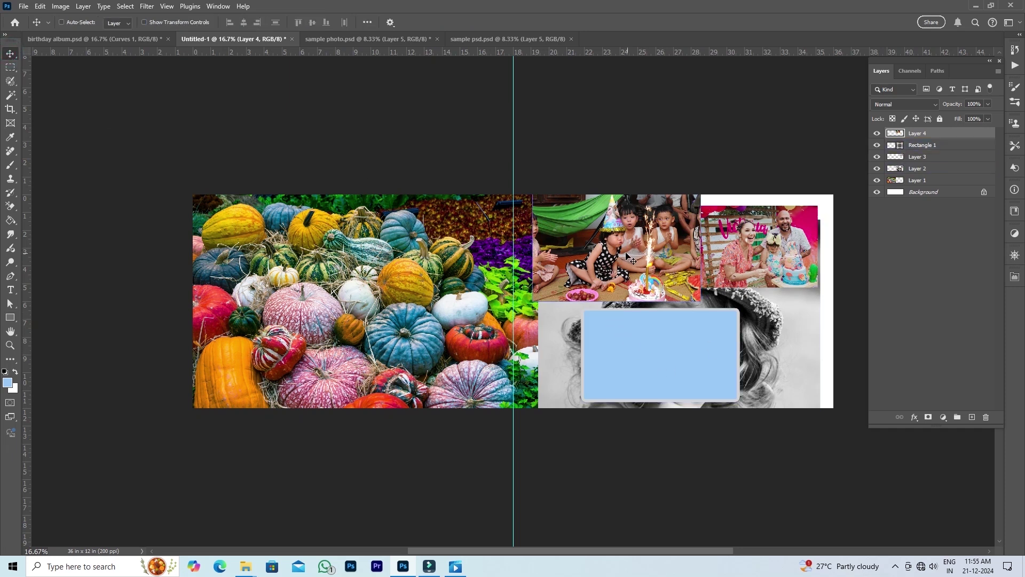
pyautogui.moveTo(628, 254); pyautogui.dragTo(667, 355)
pyautogui.rightClick(966, 133)
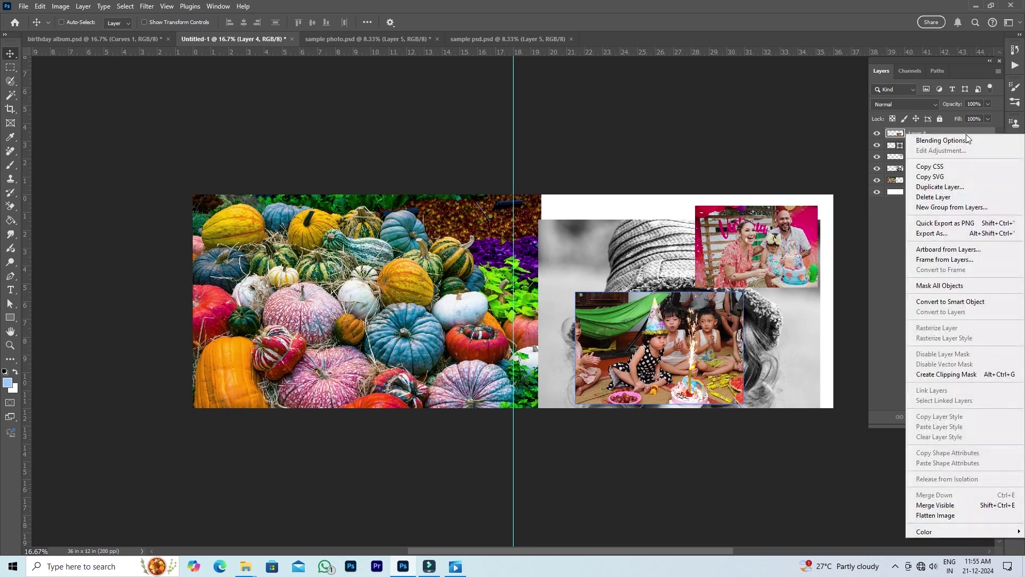
pyautogui.click(973, 373)
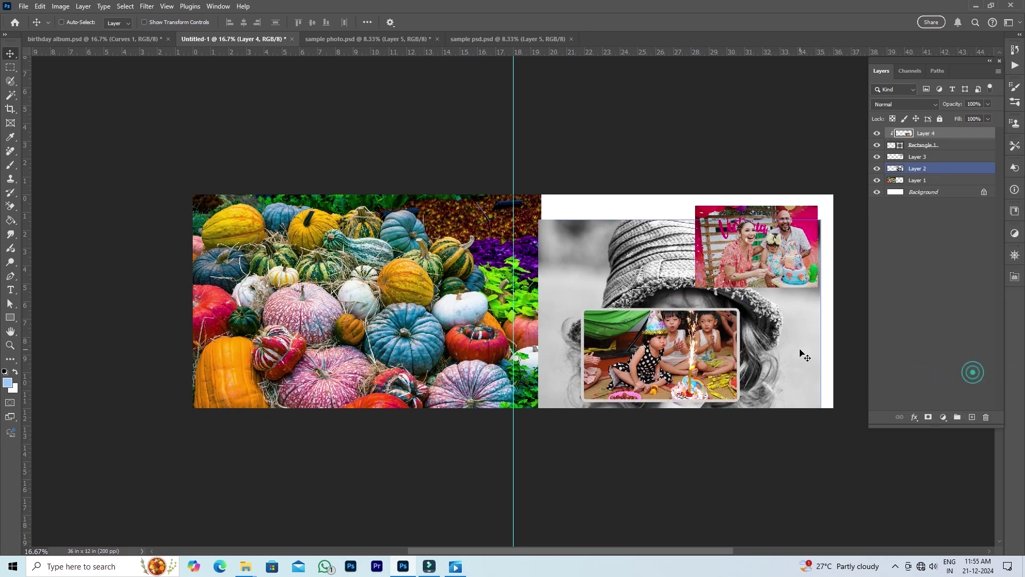
pyautogui.moveTo(670, 359); pyautogui.dragTo(667, 370)
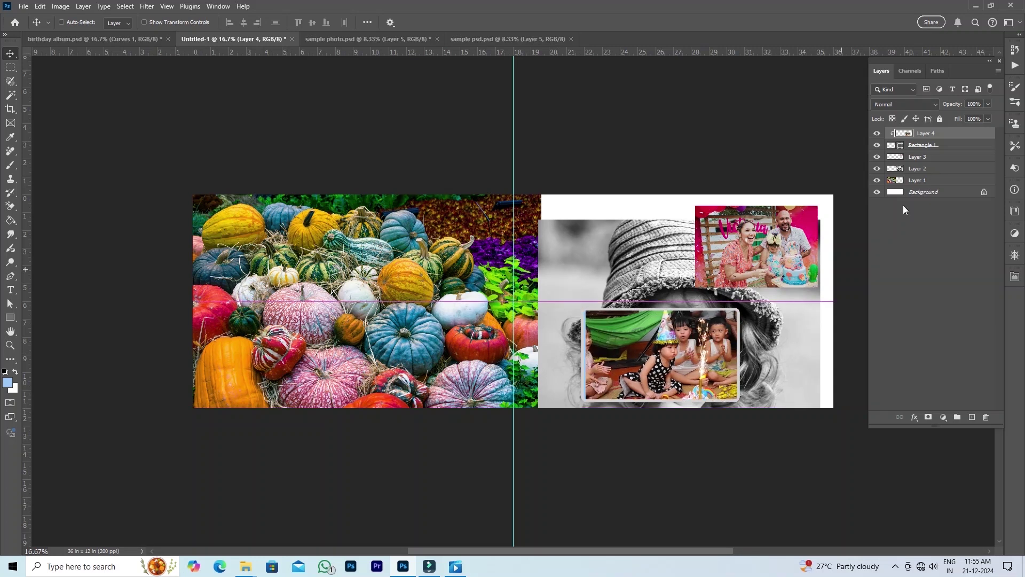
# Step: Link Layer 4 with Rectangle 1 and move the framed cake photo as one unit, ending with Layer 2 selected
pyautogui.keyDown('shift'); pyautogui.click(958, 146); pyautogui.keyUp('shift')
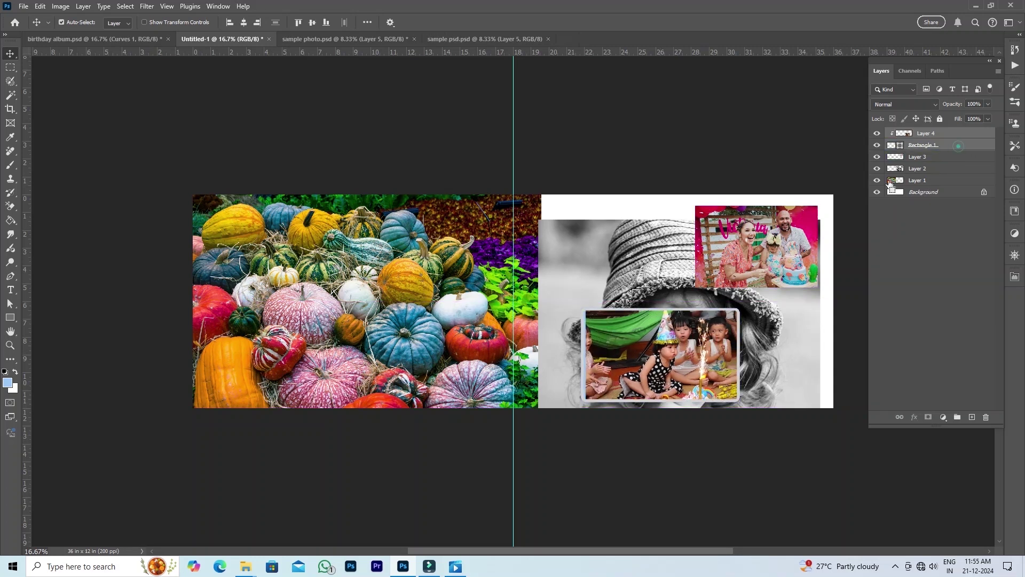
pyautogui.click(900, 418)
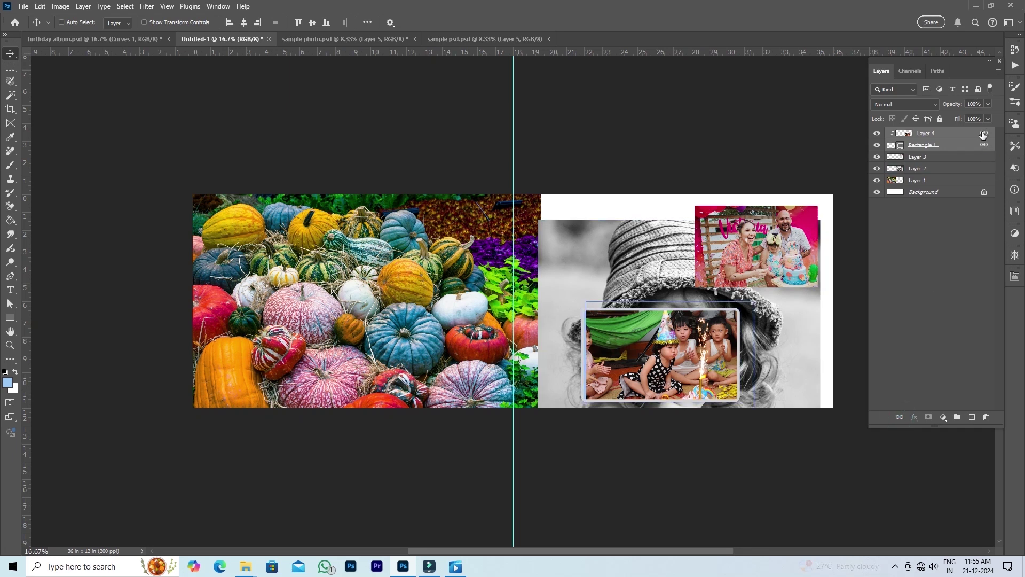
pyautogui.moveTo(679, 345); pyautogui.dragTo(634, 244)
pyautogui.click(917, 168)
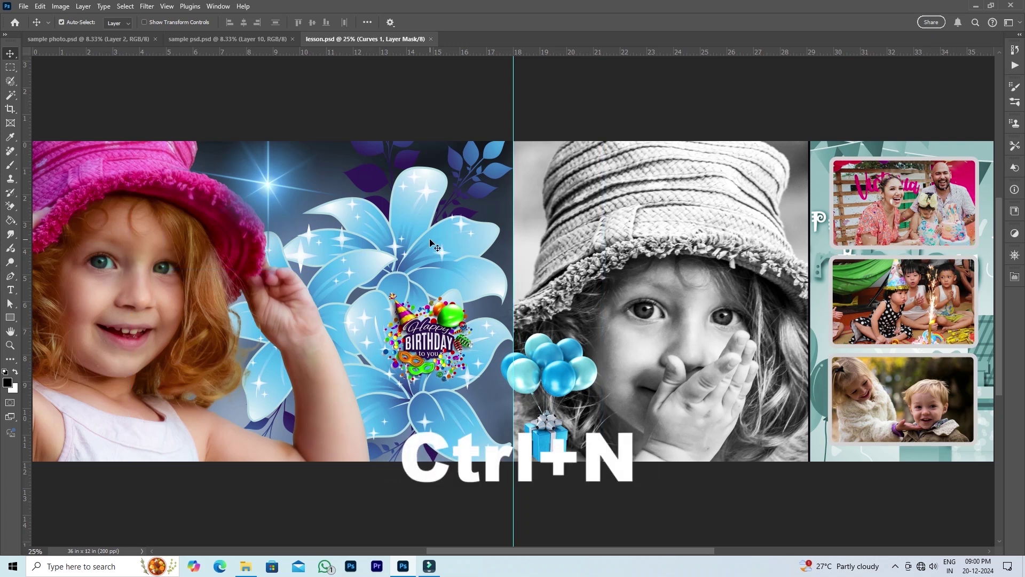
# Step: Create a new document from the Saved 1 preset, 36 x 12 in at 200 ppi, and place a vertical guide at its centre
pyautogui.hotkey('ctrl', 'n')
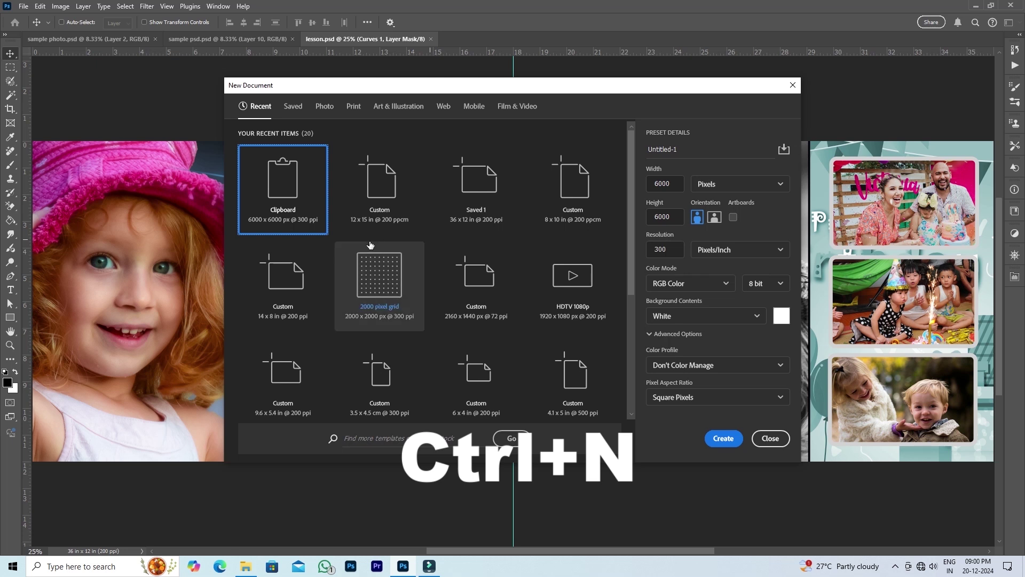
pyautogui.click(487, 200)
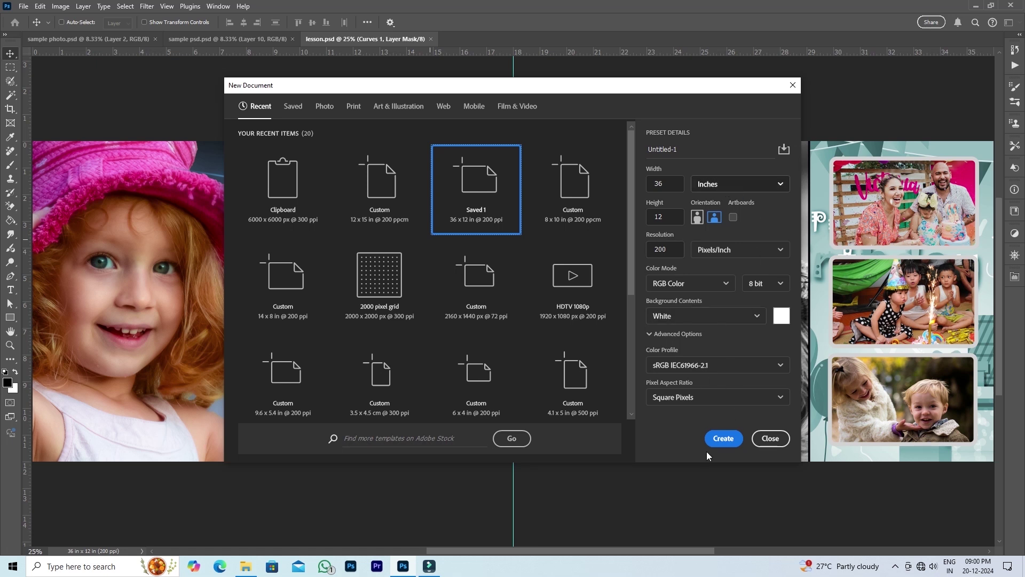
pyautogui.click(724, 438)
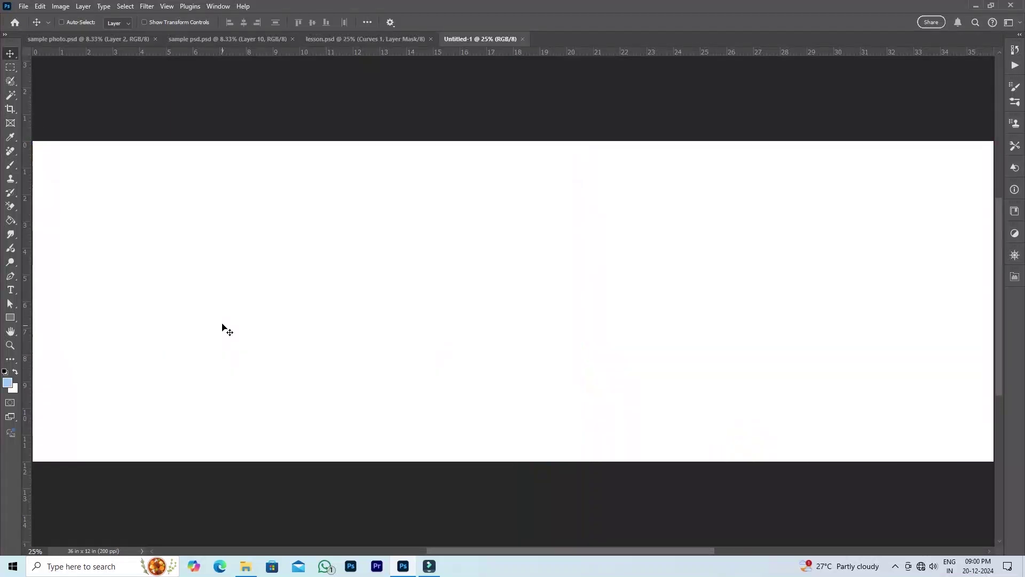
pyautogui.moveTo(26, 277); pyautogui.dragTo(517, 269)
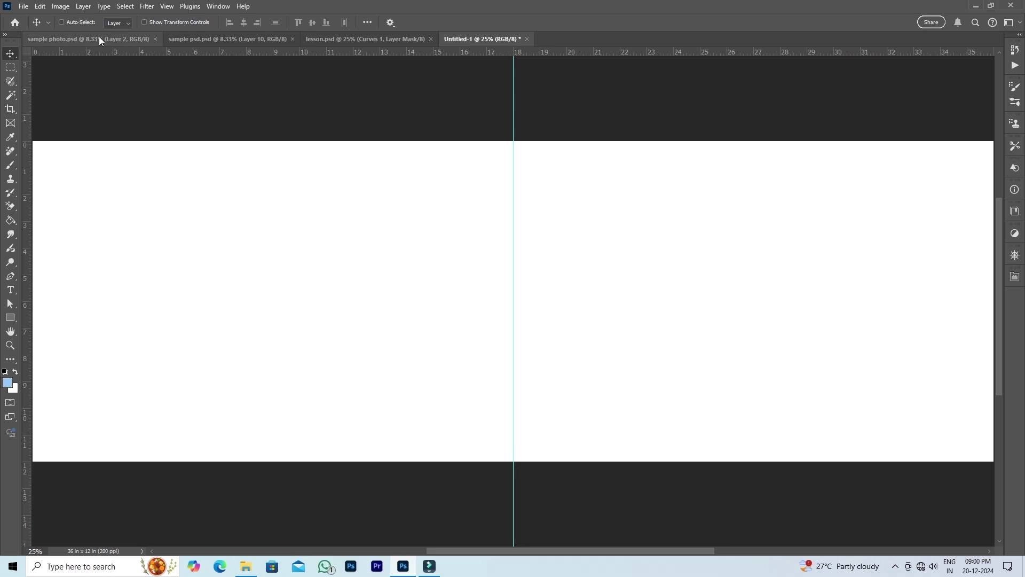
# Step: Copy the pumpkin photo from sample psd.psd into Untitled-1 and place it over the left half, aligned to the centre guide
pyautogui.click(178, 40)
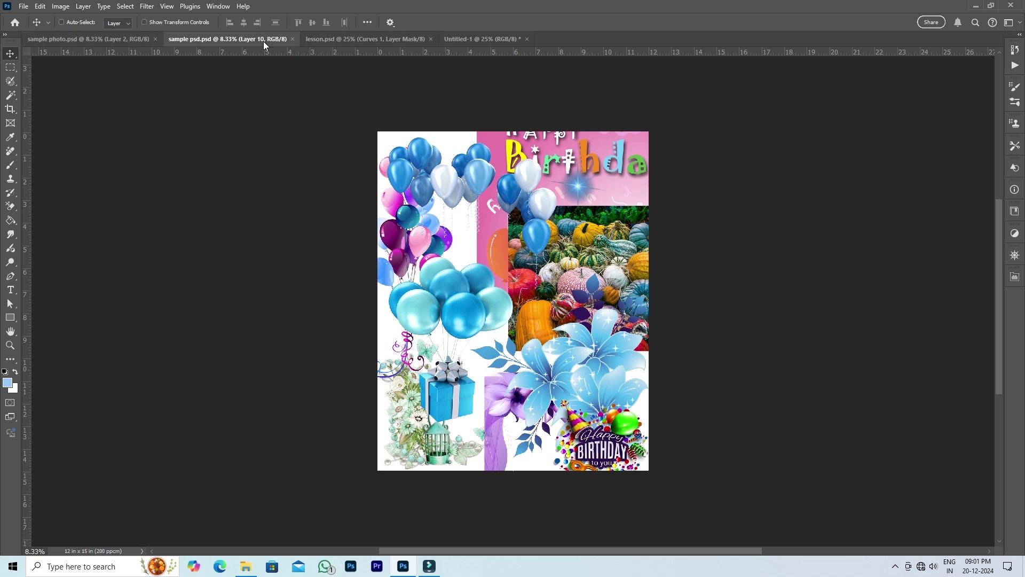
pyautogui.click(123, 37)
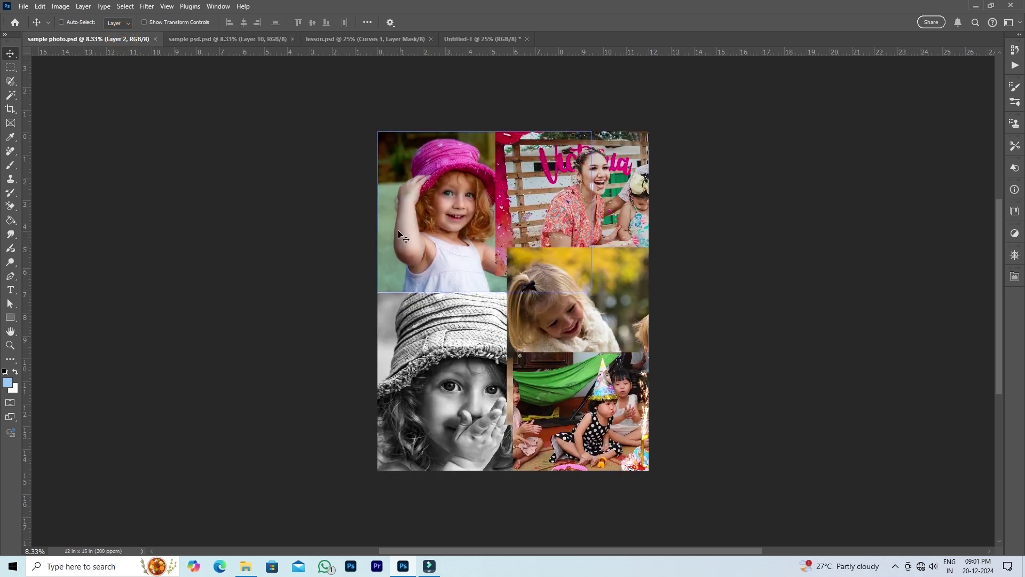
pyautogui.click(259, 40)
pyautogui.rightClick(588, 240)
pyautogui.click(608, 259)
pyautogui.moveTo(610, 243); pyautogui.dragTo(307, 291)
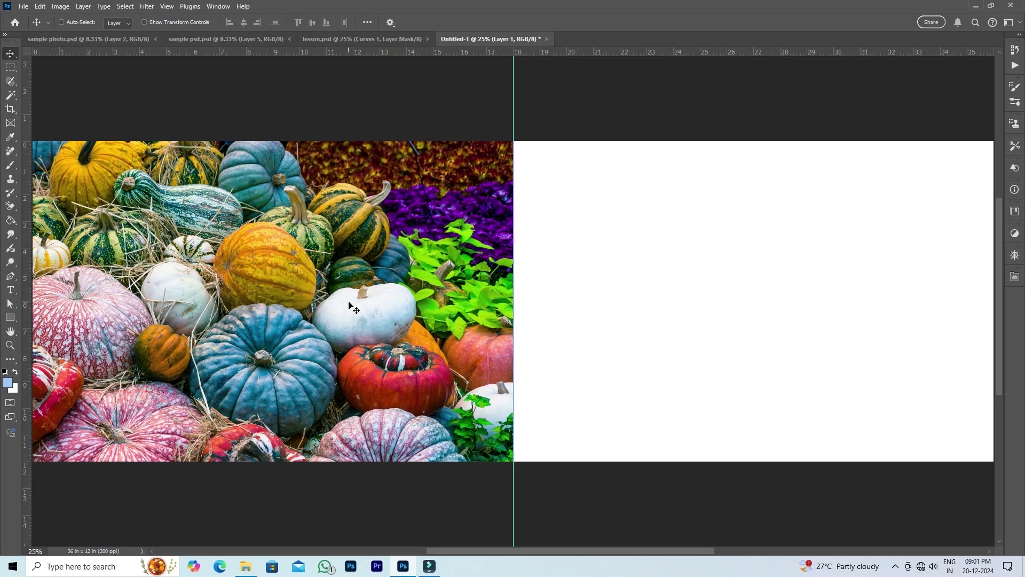
# Step: Add a Hue/Saturation adjustment clipped to the pumpkin photo on Layer 1, with Colorize on and Hue 241
pyautogui.hotkey('ctrl', '-')
pyautogui.moveTo(340, 293); pyautogui.dragTo(438, 310)
pyautogui.press('ctrl')
pyautogui.hotkey('ctrl', '+')
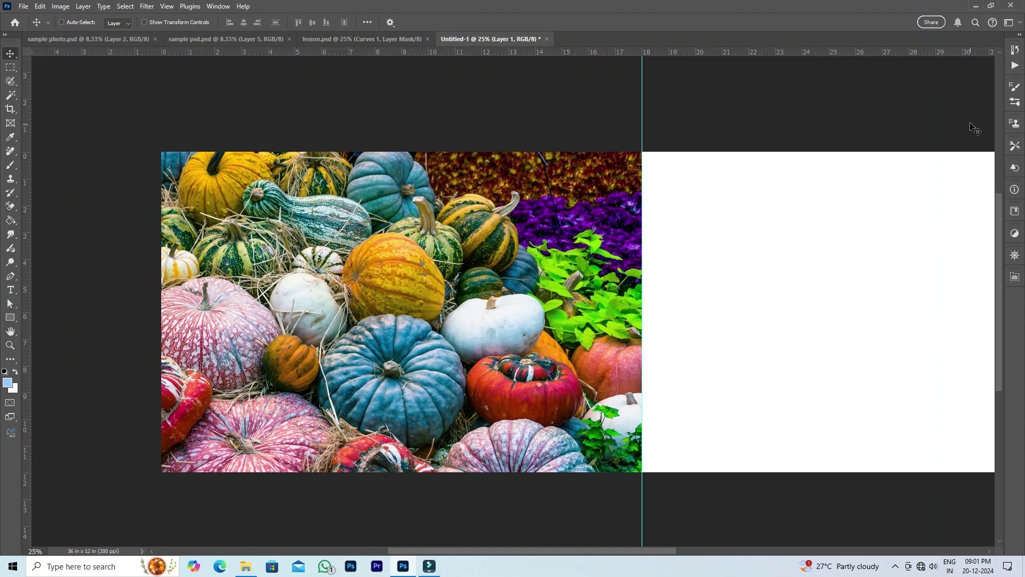
pyautogui.press('F7')
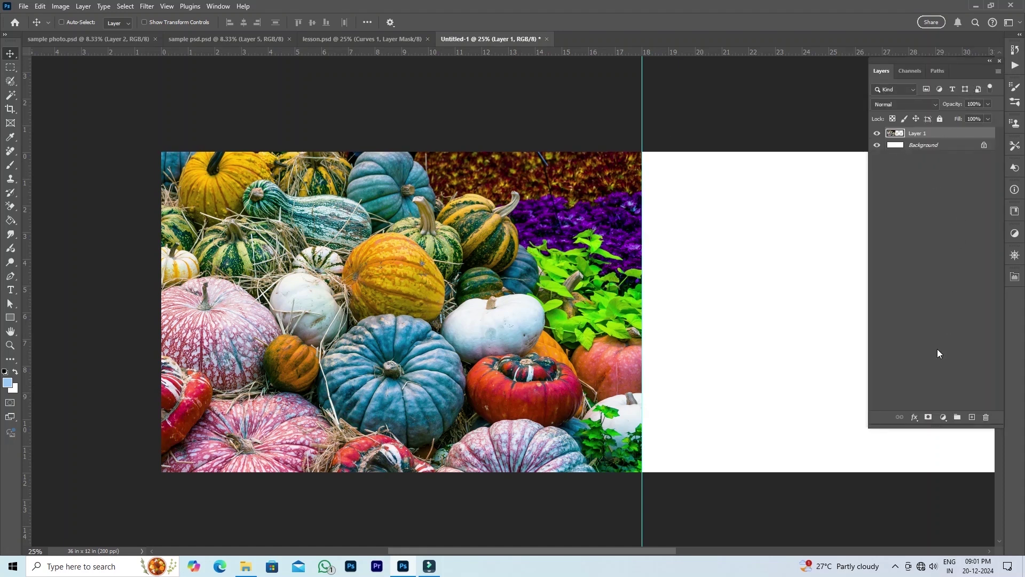
pyautogui.click(944, 418)
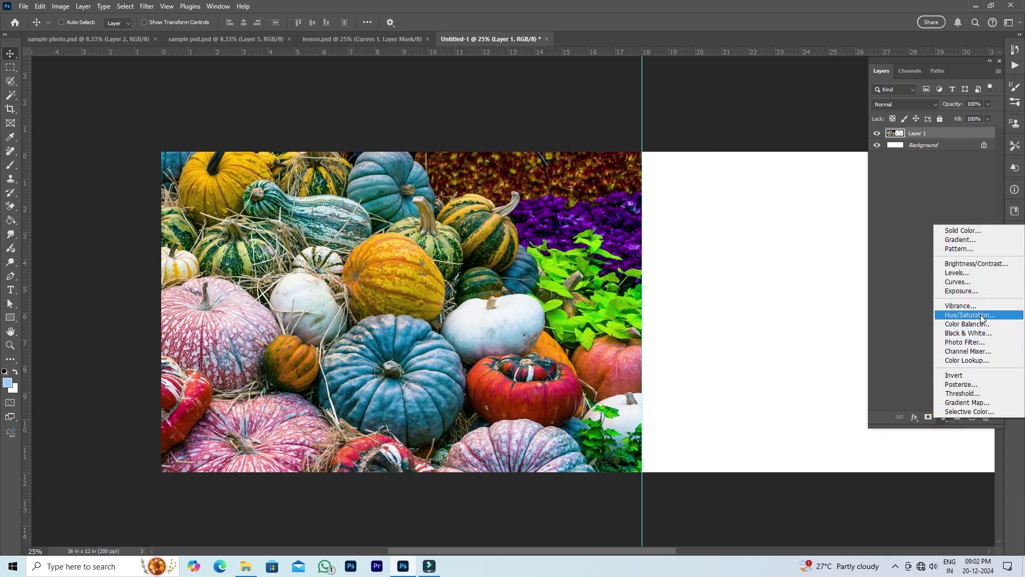
pyautogui.click(981, 316)
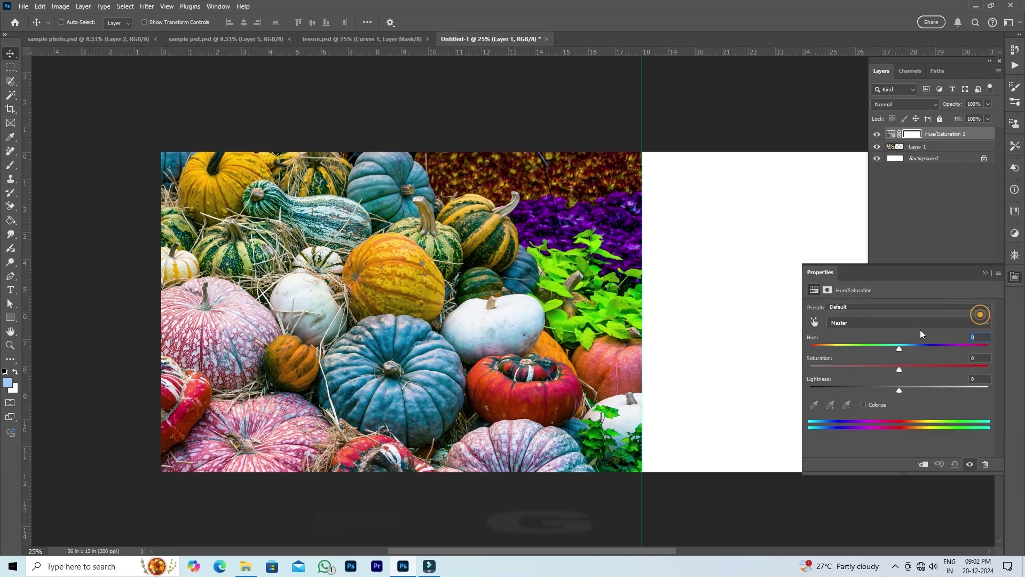
pyautogui.click(924, 465)
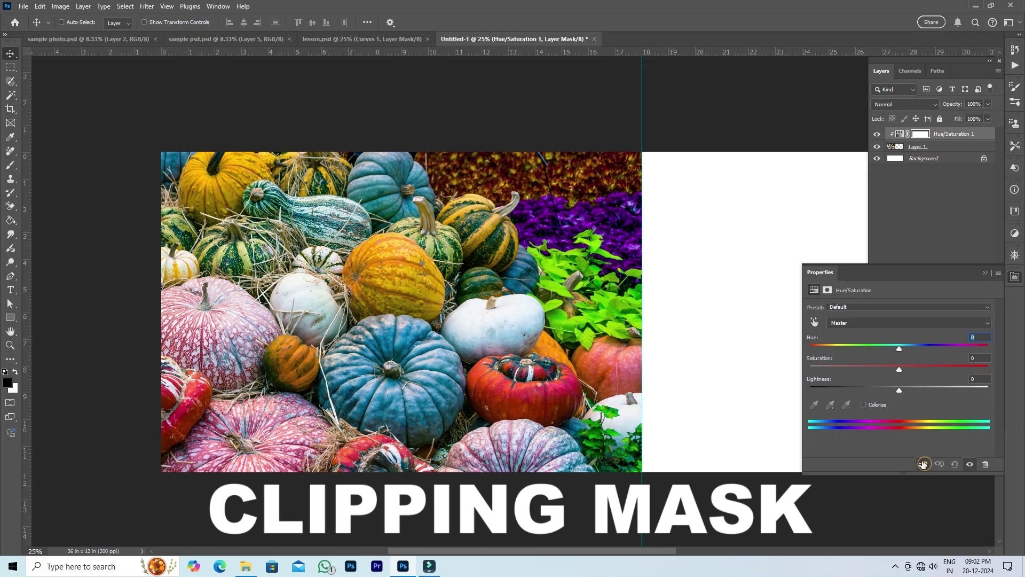
pyautogui.click(863, 404)
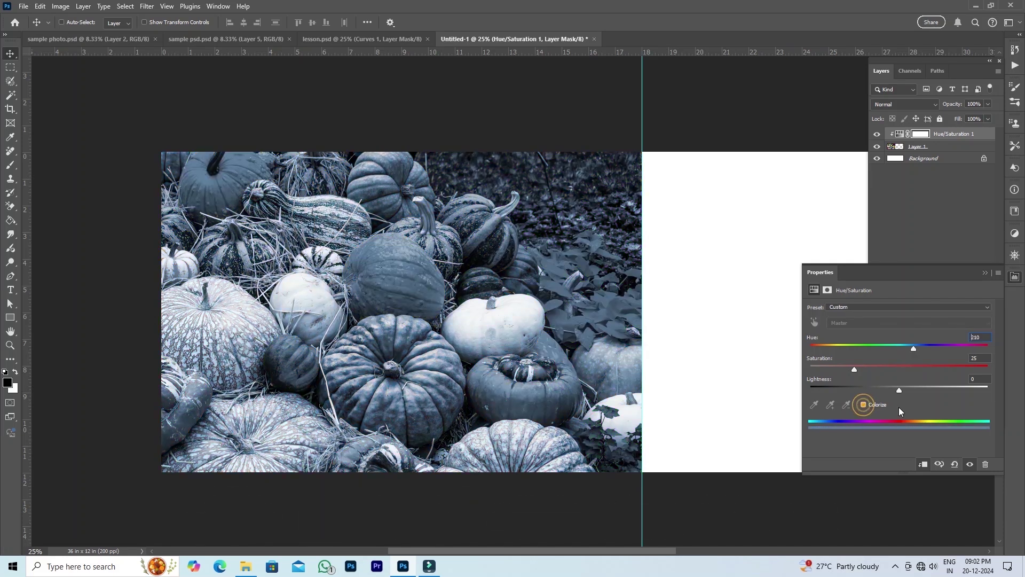
pyautogui.moveTo(927, 347)
pyautogui.mouseDown()
pyautogui.moveTo(890, 351)
pyautogui.moveTo(928, 347)
pyautogui.mouseUp()
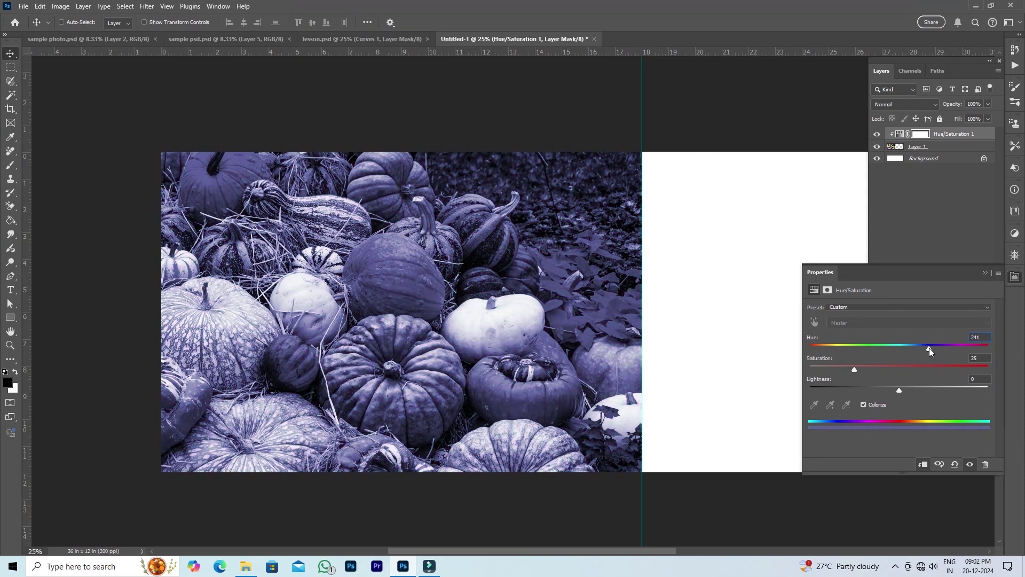
pyautogui.click(1015, 276)
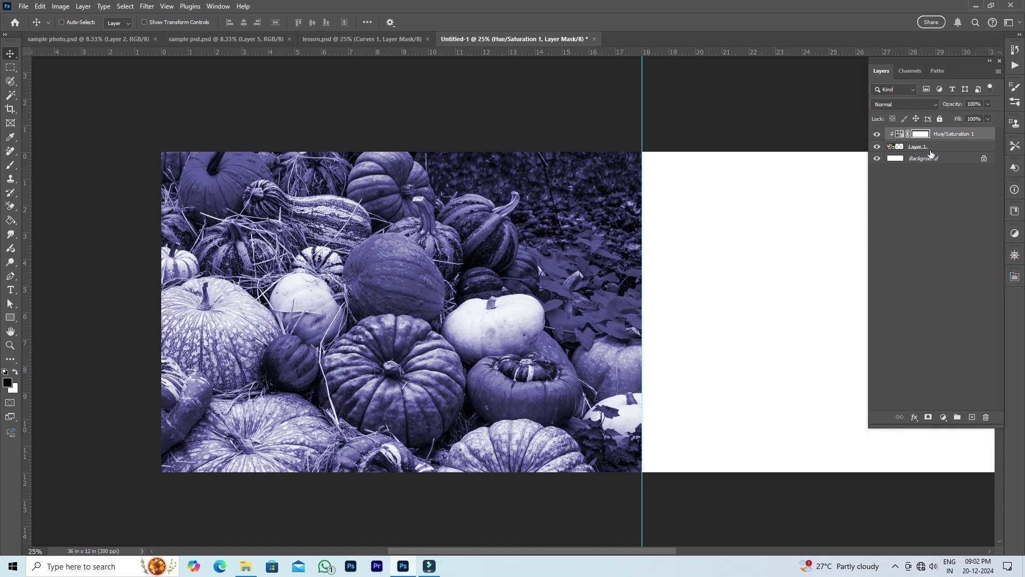
# Step: Apply a Gaussian Blur with a radius of 150.3 pixels to the pumpkin photo on Layer 1
pyautogui.click(895, 147)
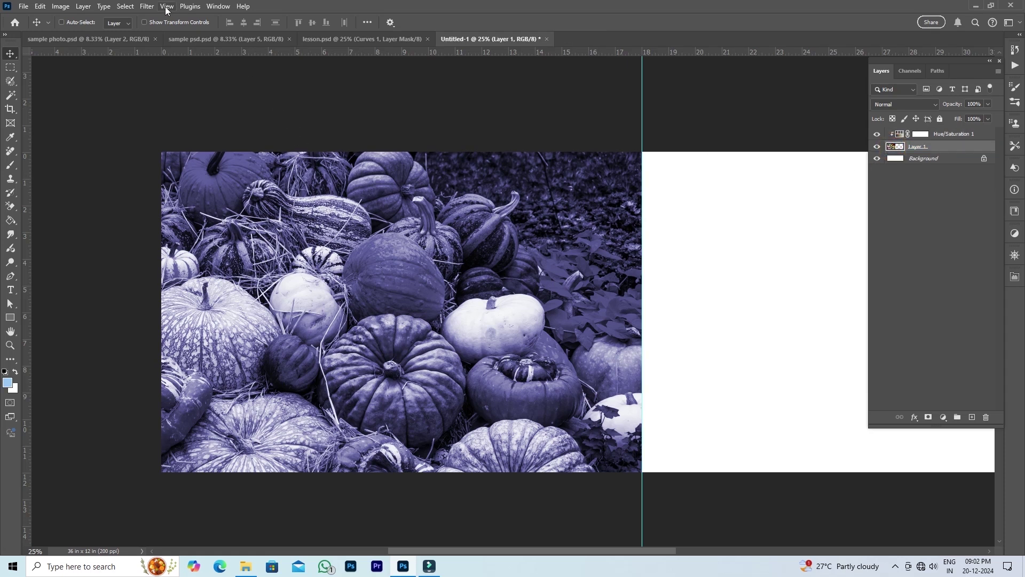
pyautogui.click(146, 8)
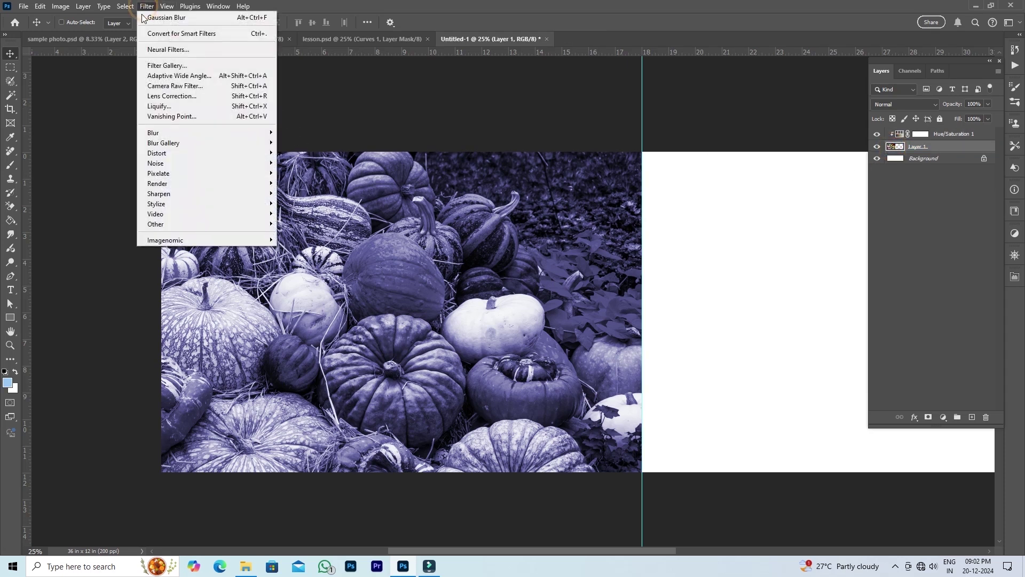
pyautogui.moveTo(163, 137)
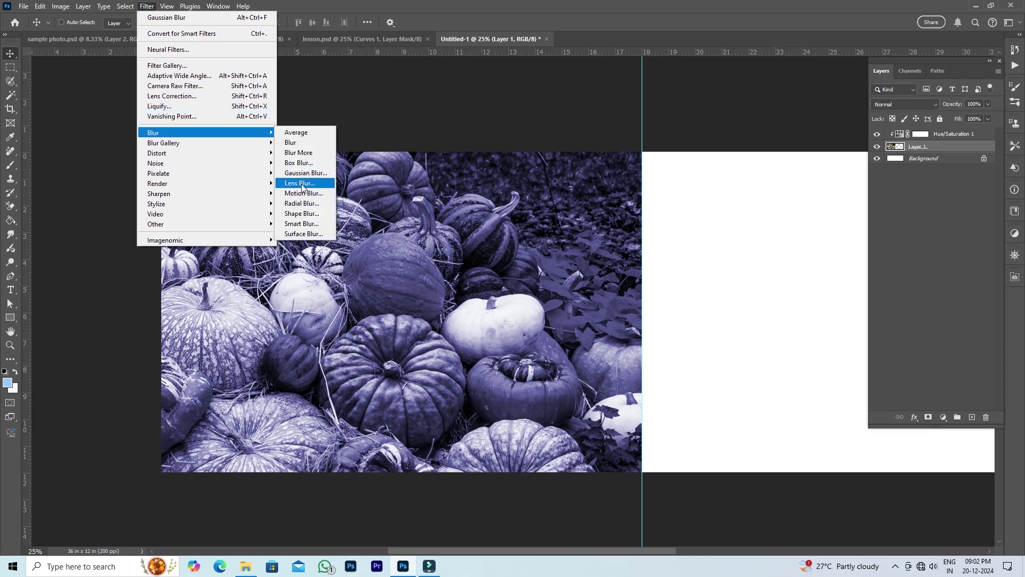
pyautogui.click(317, 178)
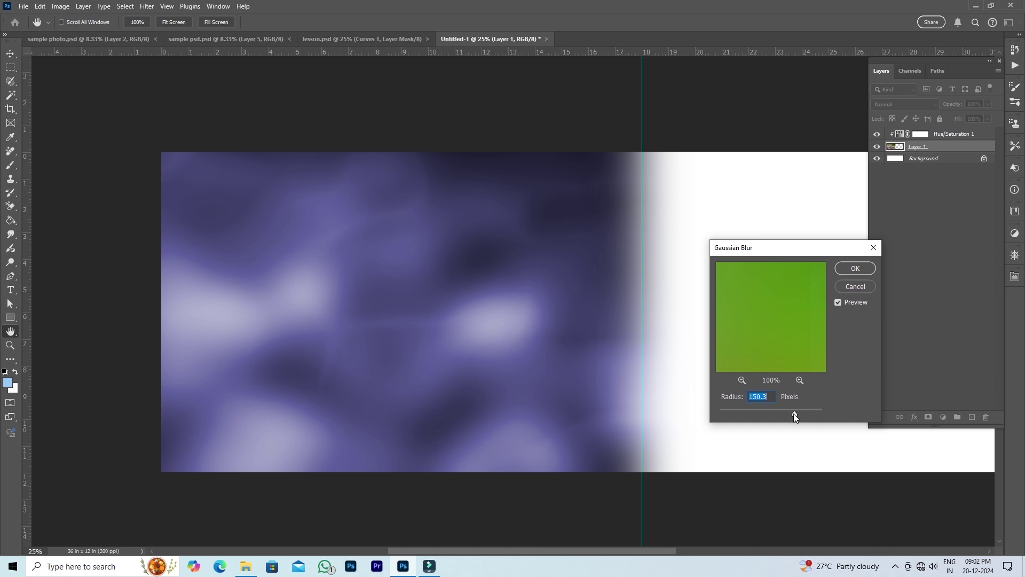
pyautogui.click(843, 274)
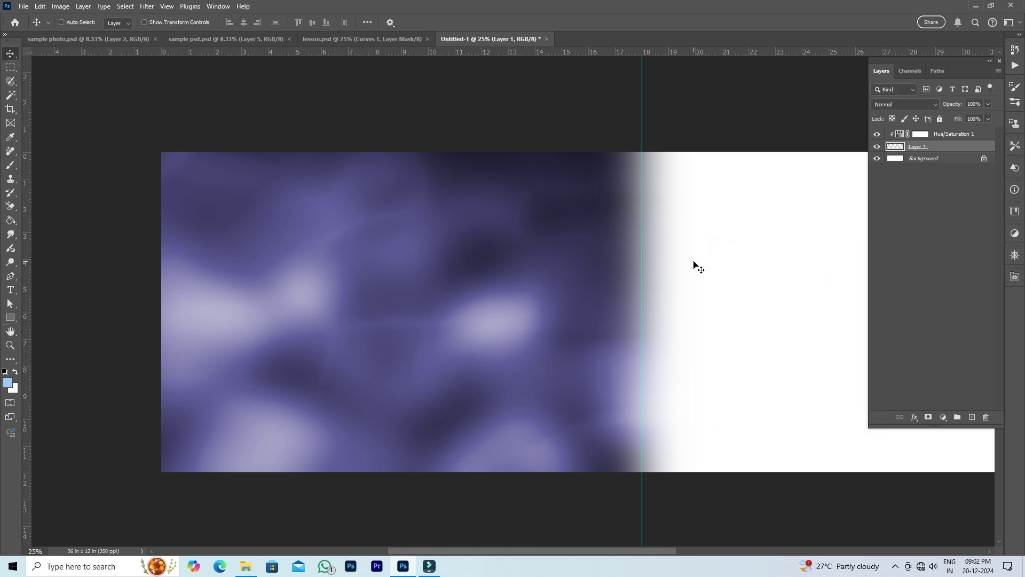
# Step: Shift the blurred photo slightly to the right and delete the part of it that extends past the centre guide
pyautogui.moveTo(508, 266); pyautogui.dragTo(524, 268)
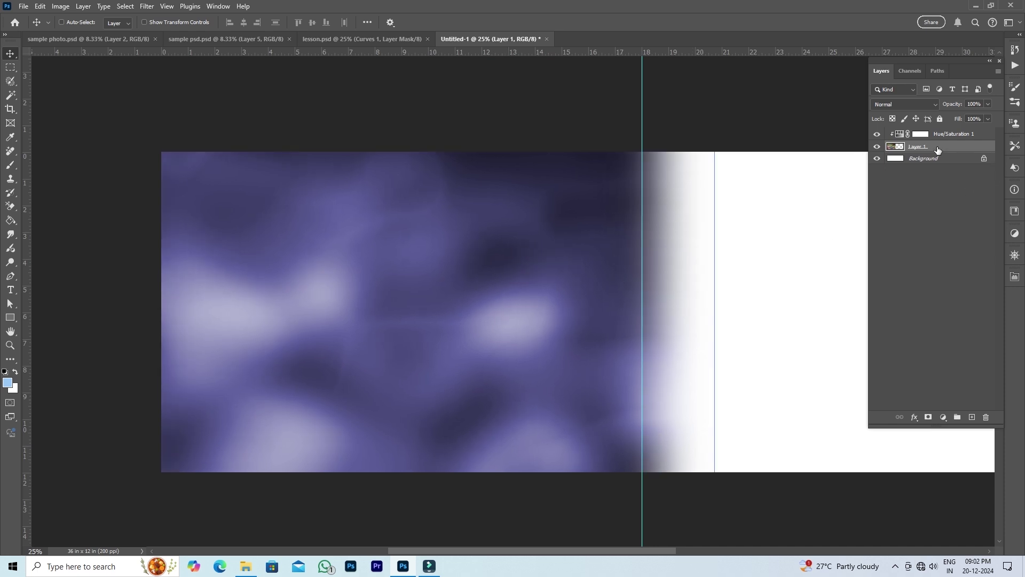
pyautogui.click(10, 67)
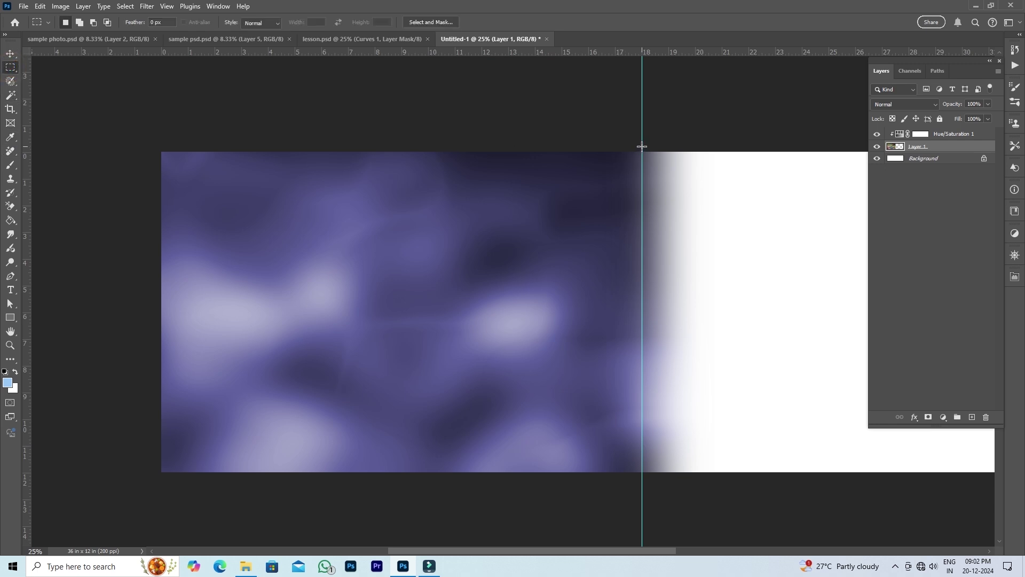
pyautogui.moveTo(642, 146); pyautogui.dragTo(787, 478)
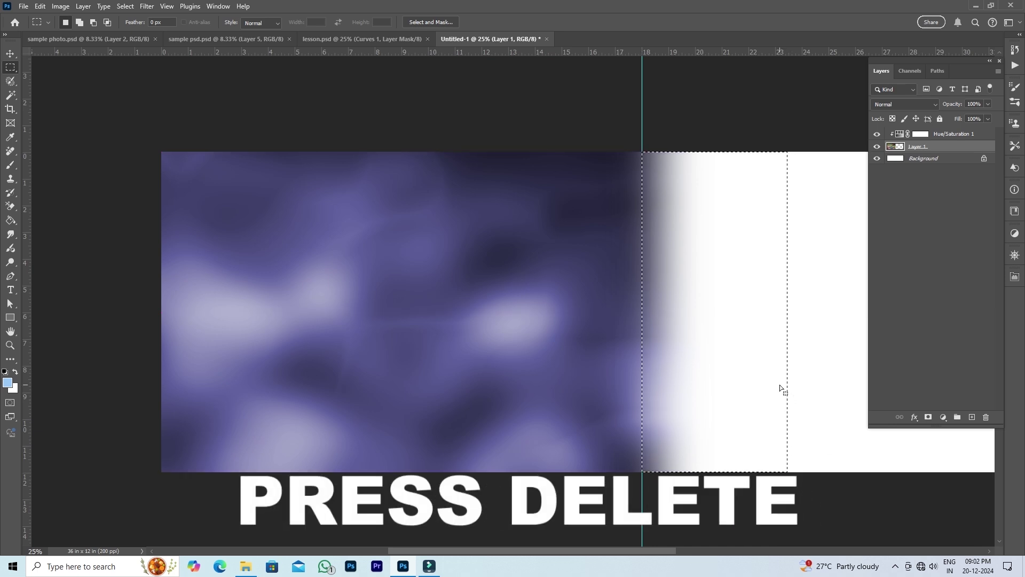
pyautogui.press('Delete')
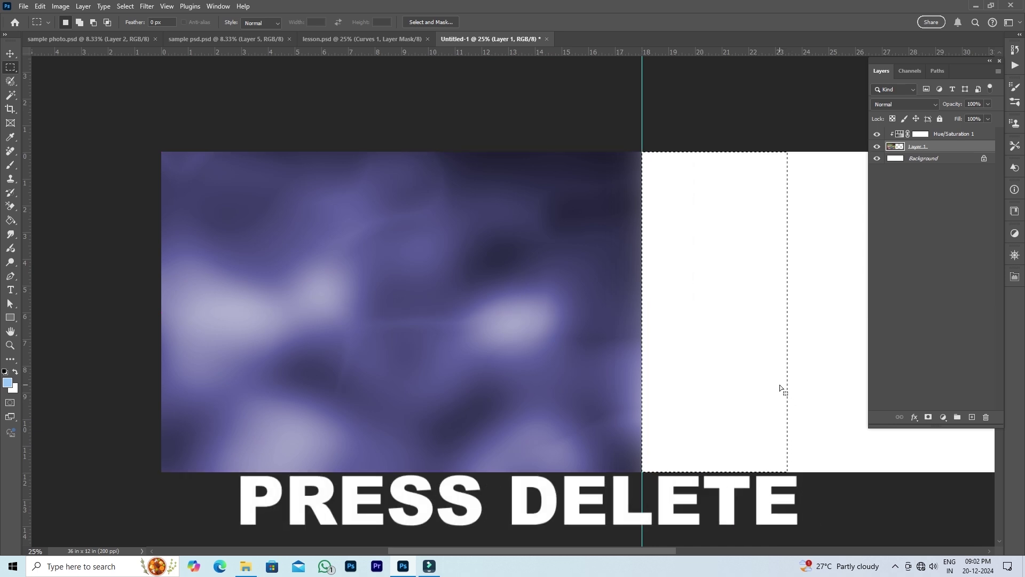
# Step: Clear the selection and save the document as "birthday album" in Photoshop format with Maximize Compatibility on
pyautogui.click(778, 385)
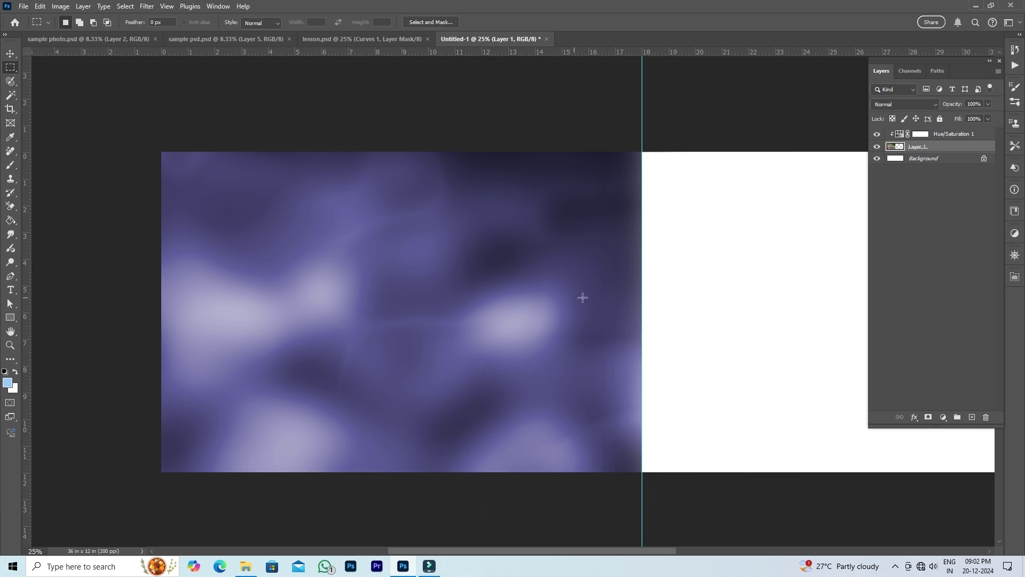
pyautogui.click(23, 6)
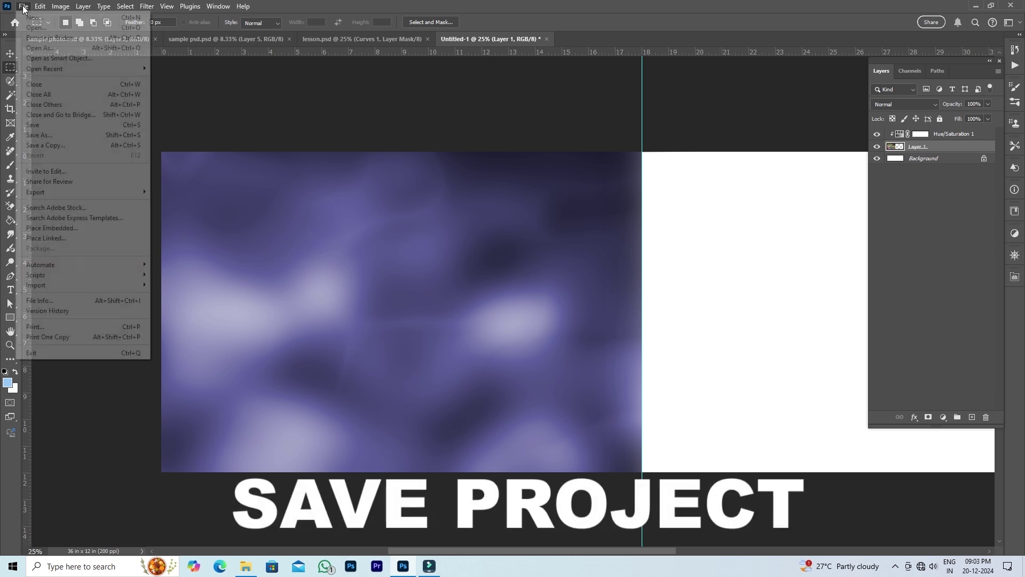
pyautogui.click(52, 128)
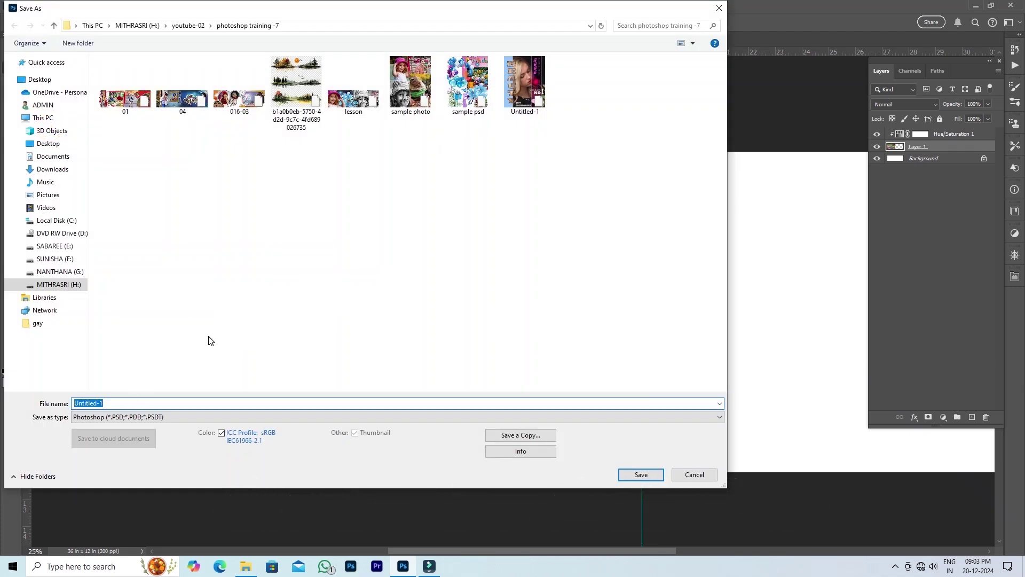
pyautogui.write('bi')
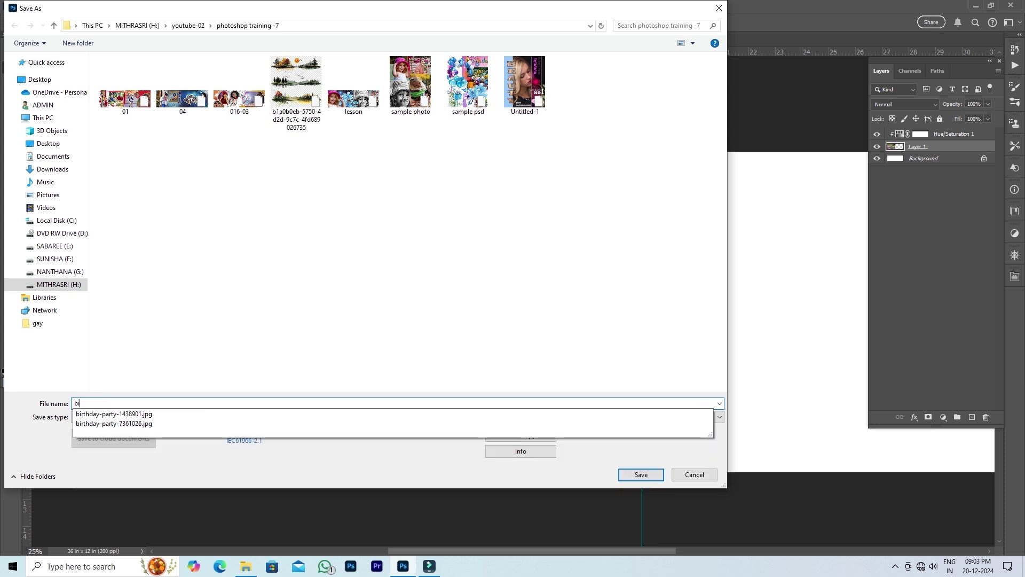
pyautogui.write('rthday album')
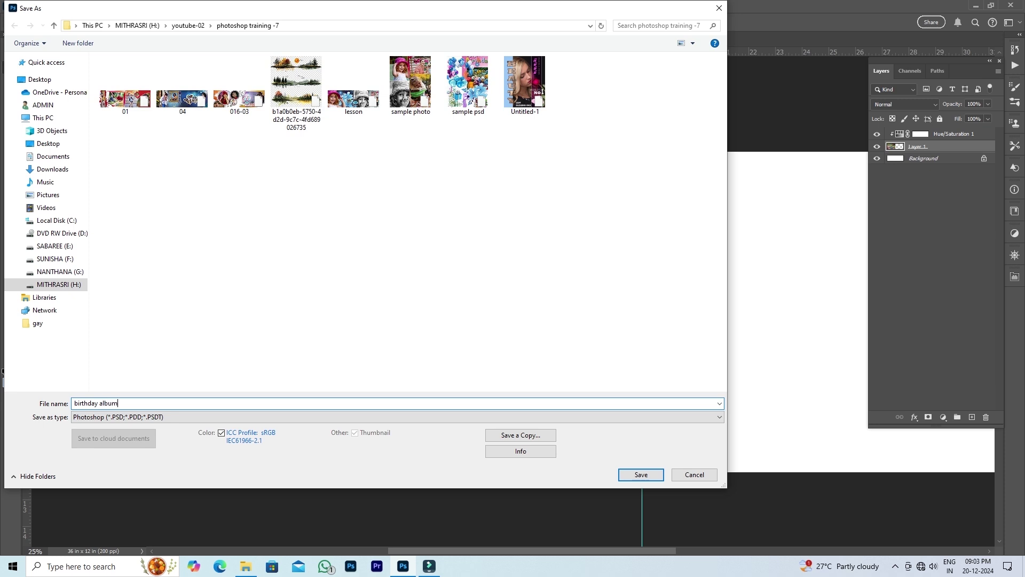
pyautogui.click(648, 476)
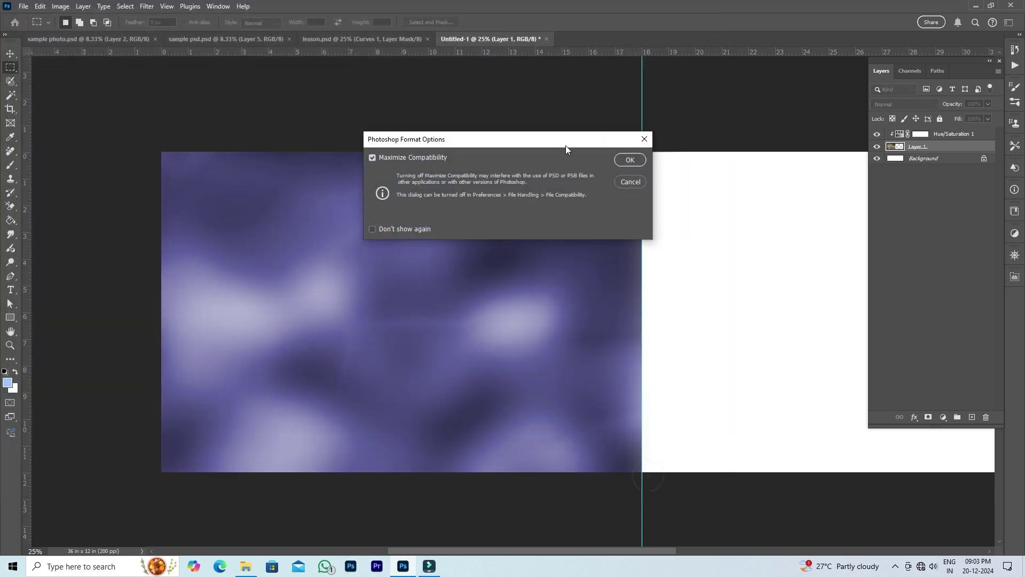
pyautogui.click(633, 161)
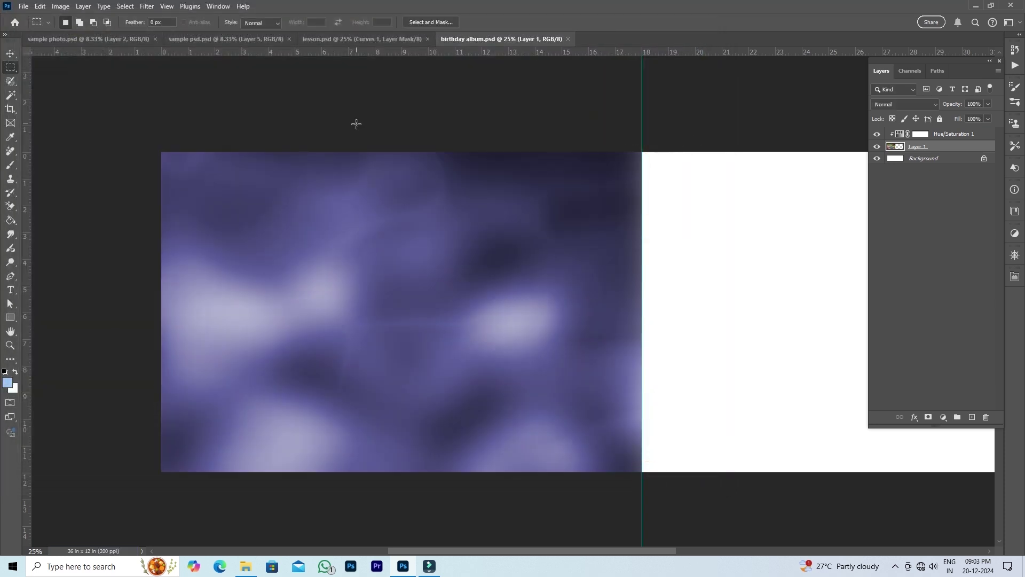
# Step: Copy the blue flower graphic on Layer 3 of sample psd.psd into birthday album.psd, over the left half of the spread
pyautogui.hscroll(3, 352, 123)
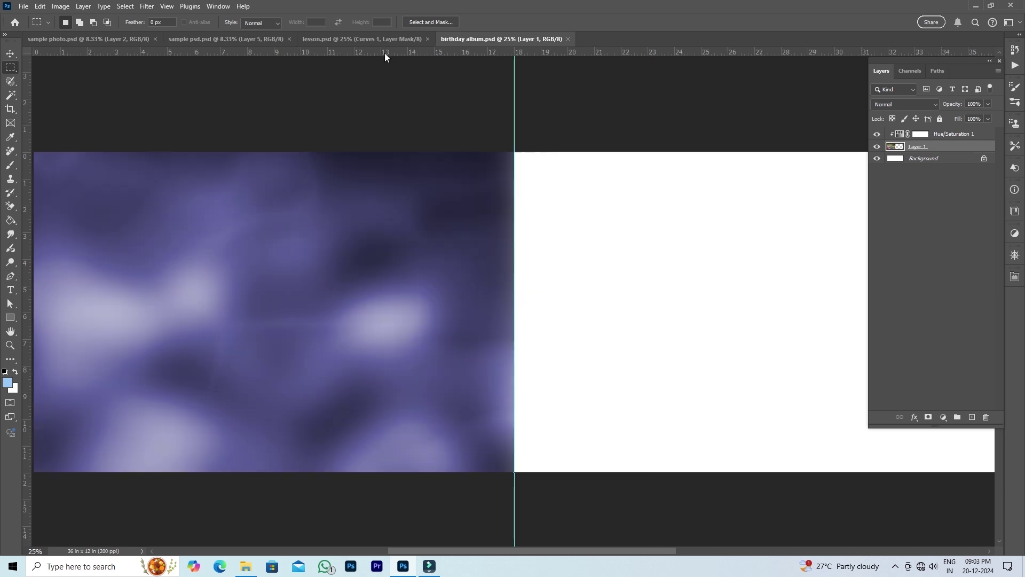
pyautogui.click(256, 39)
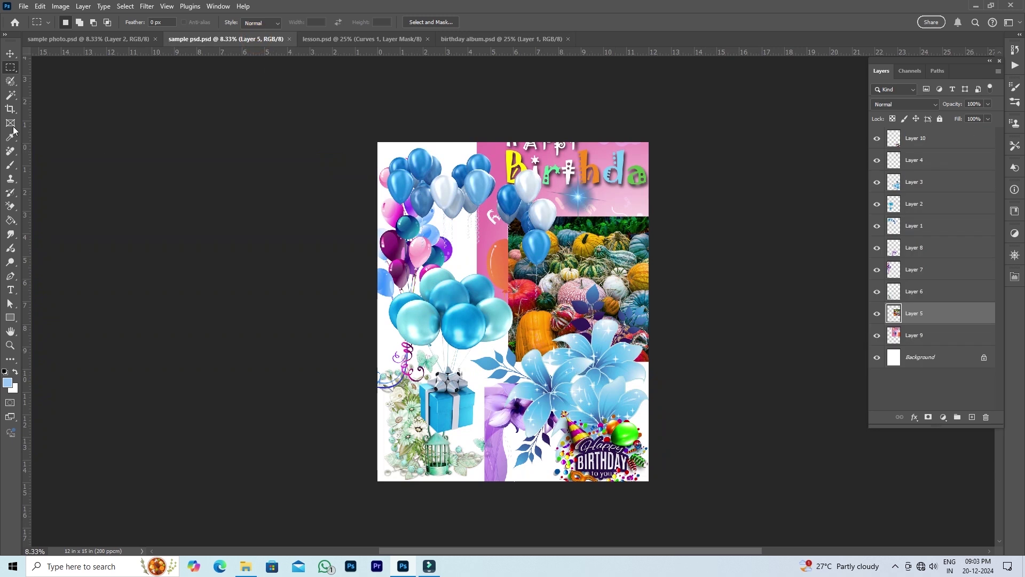
pyautogui.click(10, 54)
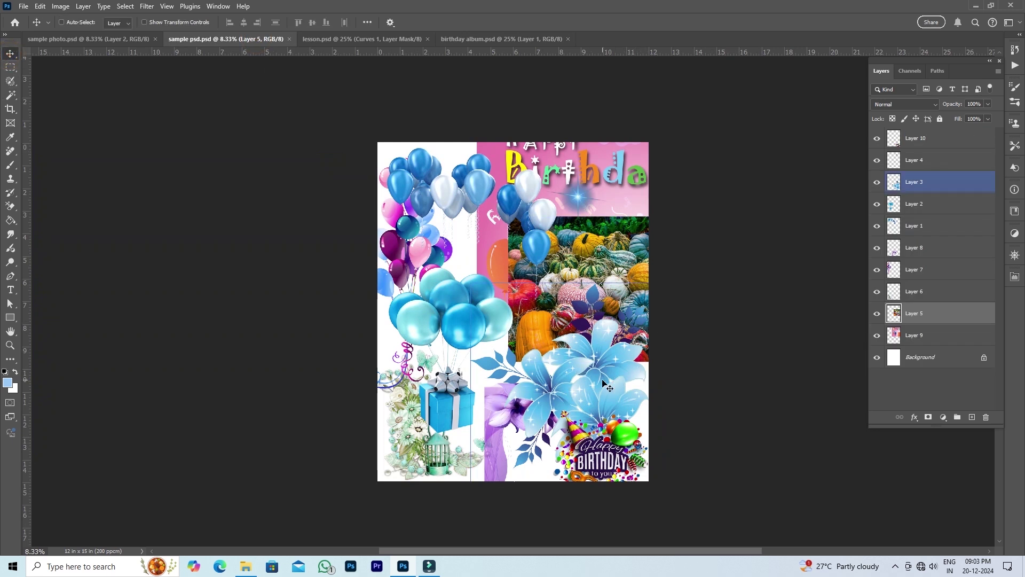
pyautogui.rightClick(582, 397)
pyautogui.click(593, 400)
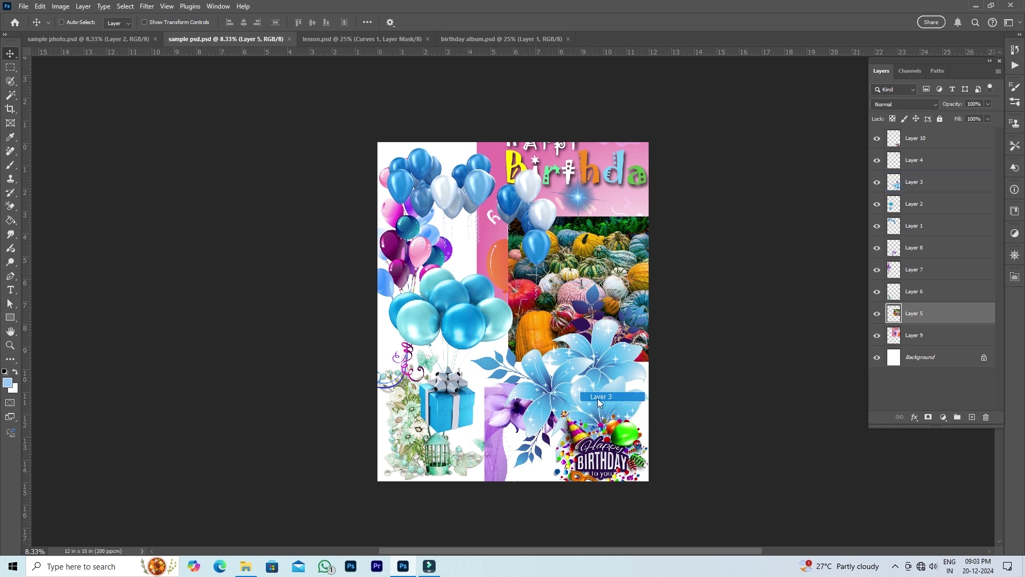
pyautogui.moveTo(598, 403); pyautogui.dragTo(510, 41)
pyautogui.moveTo(431, 322); pyautogui.dragTo(431, 327)
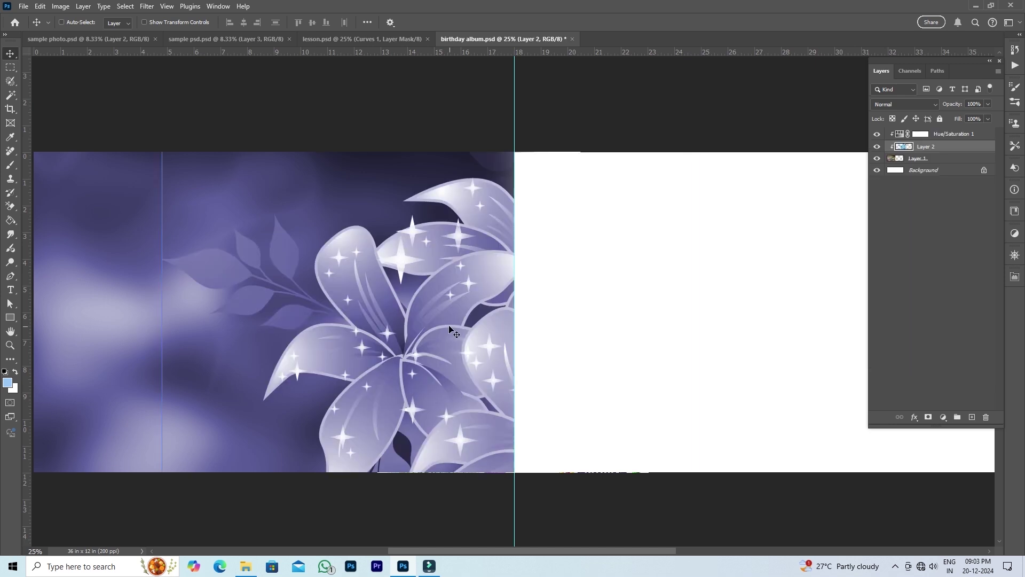
# Step: Move the flower layer above the Hue/Saturation 1 adjustment, keeping it clipped to Layer 1
pyautogui.hotkey('ctrl', ';')
pyautogui.hotkey('ctrl', ';')
pyautogui.hotkey('ctrl', ';')
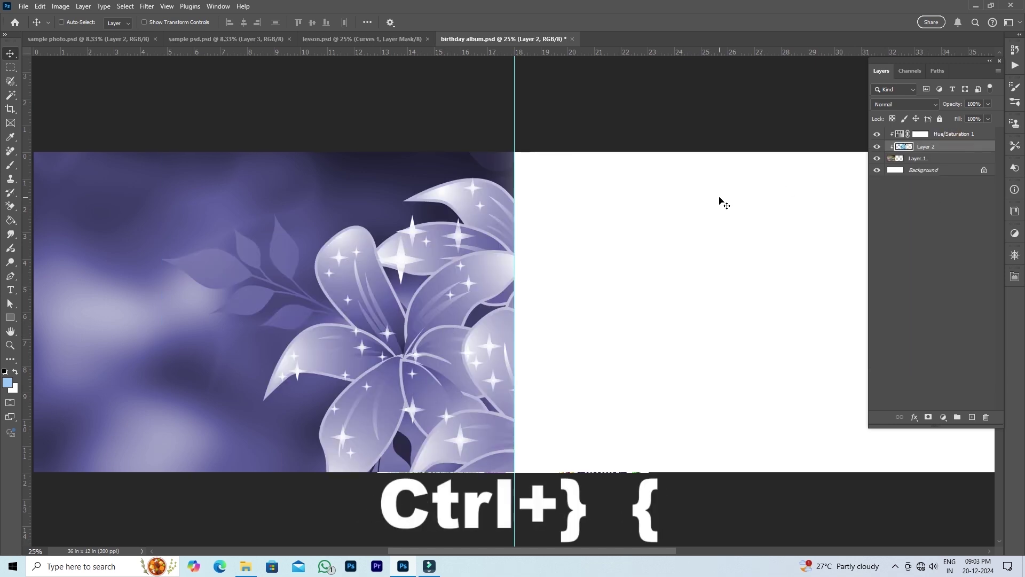
pyautogui.hotkey('ctrl', ';')
pyautogui.hotkey('ctrl', ']')
pyautogui.hotkey('ctrl', ';')
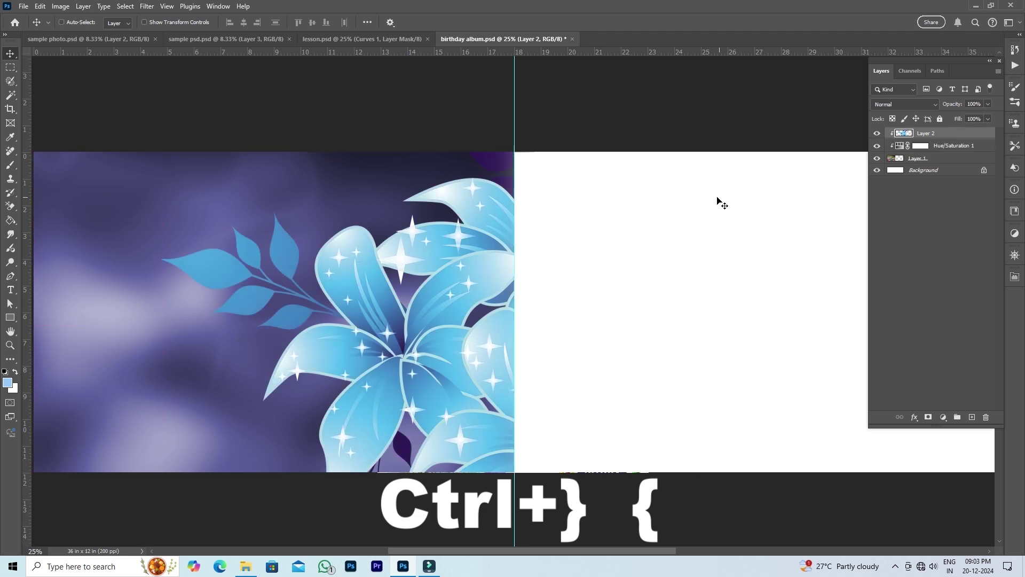
pyautogui.hotkey('ctrl', ';')
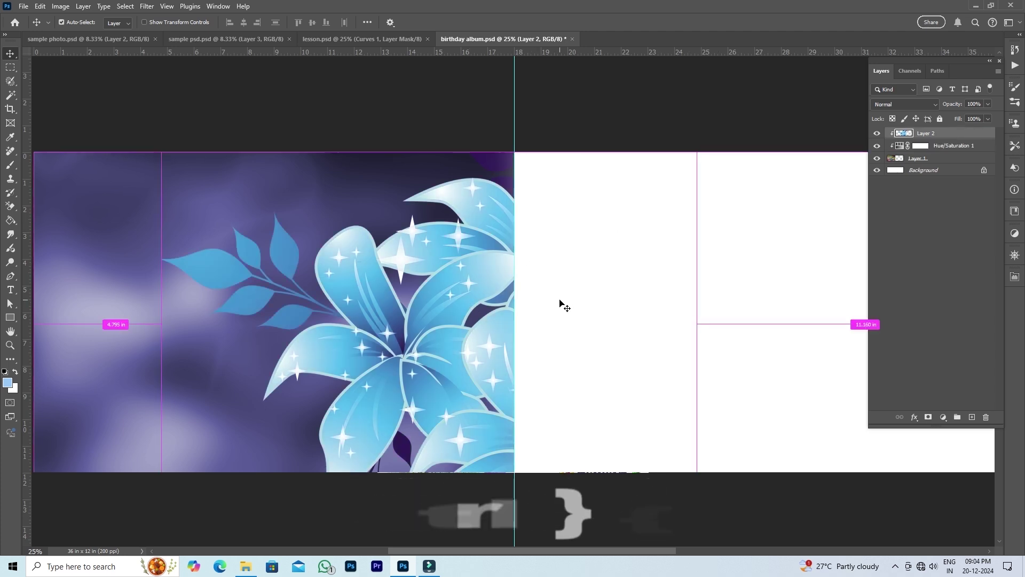
# Step: Scale the flower graphic to 55.90% and position it with its petals against the left side of the centre guide
pyautogui.hotkey('ctrl', 't')
pyautogui.moveTo(697, 322); pyautogui.dragTo(579, 337)
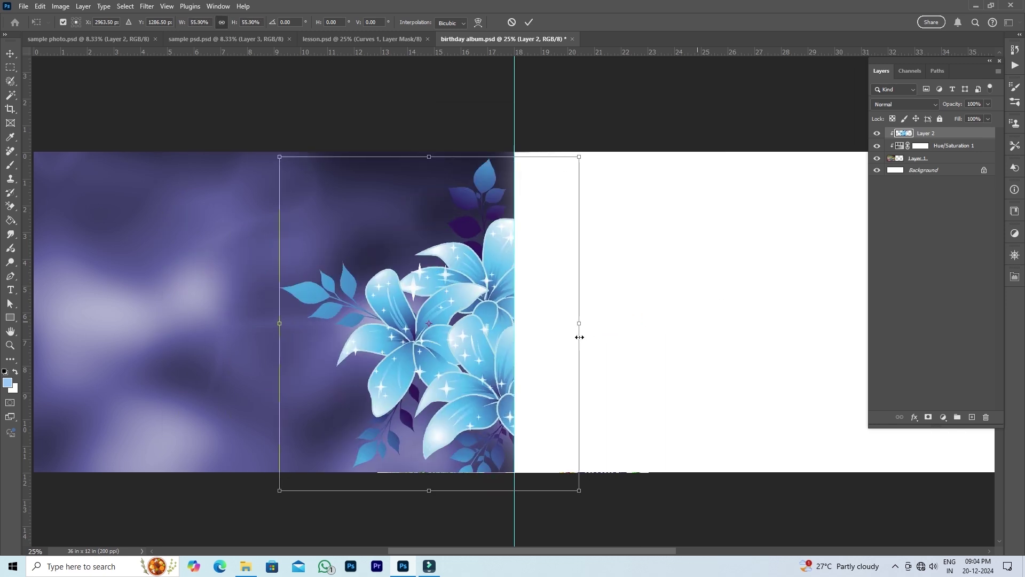
pyautogui.moveTo(485, 336); pyautogui.dragTo(463, 331)
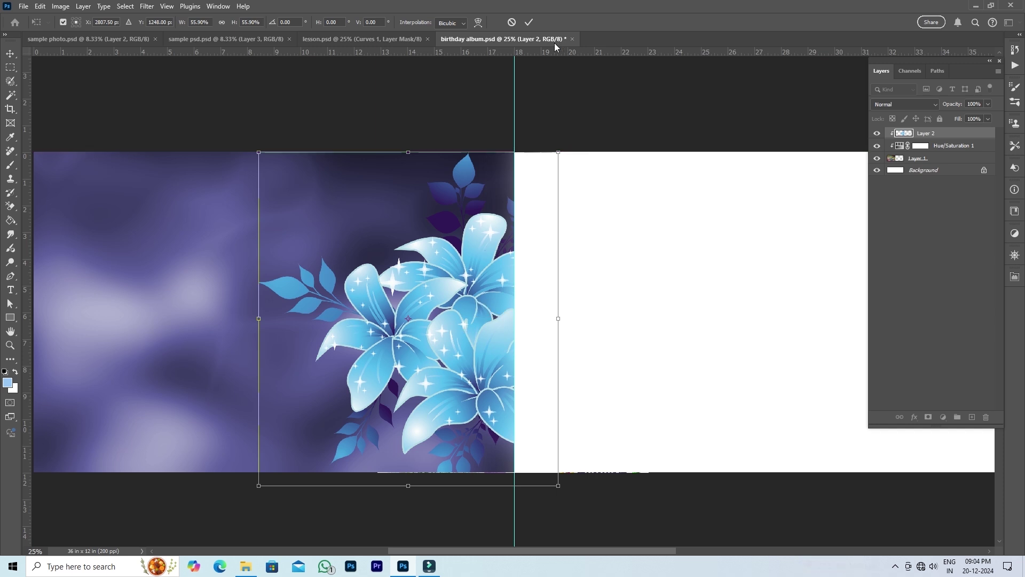
pyautogui.click(530, 24)
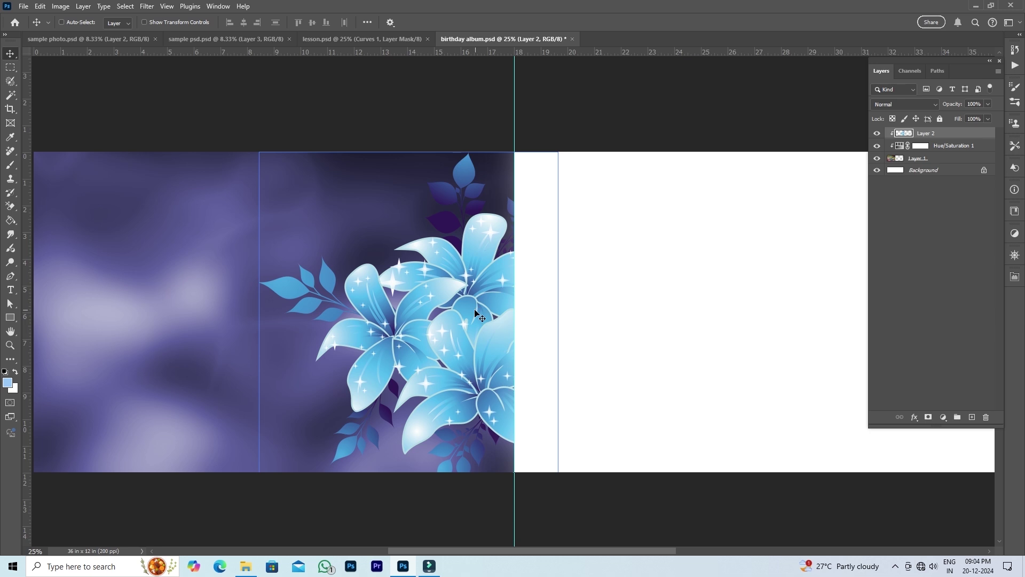
pyautogui.moveTo(475, 311); pyautogui.dragTo(431, 310)
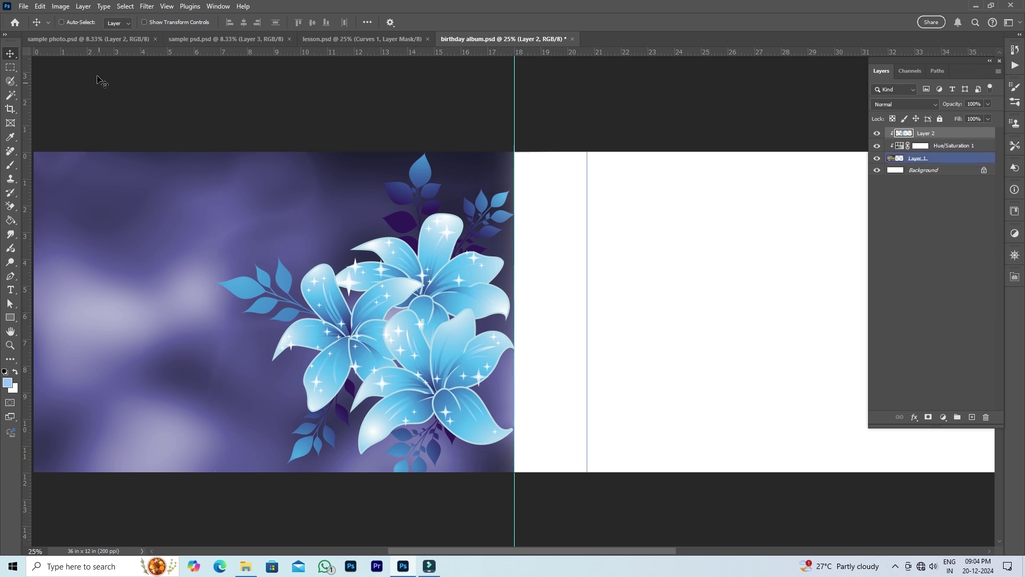
# Step: Copy the photo of the girl in the pink hat from sample photo.psd into birthday album.psd, over the left half
pyautogui.click(89, 39)
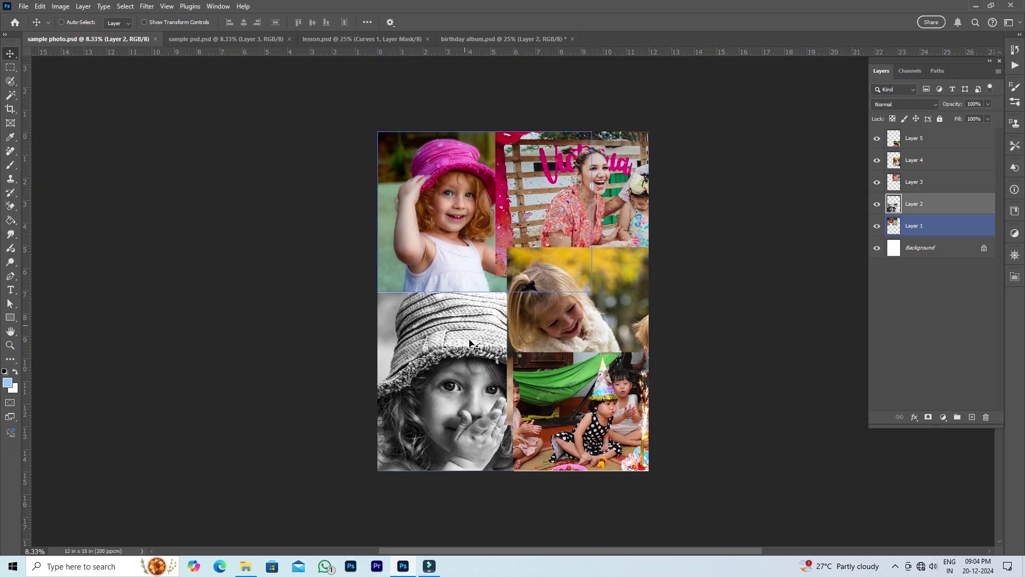
pyautogui.rightClick(433, 218)
pyautogui.click(457, 220)
pyautogui.moveTo(433, 216); pyautogui.dragTo(332, 197)
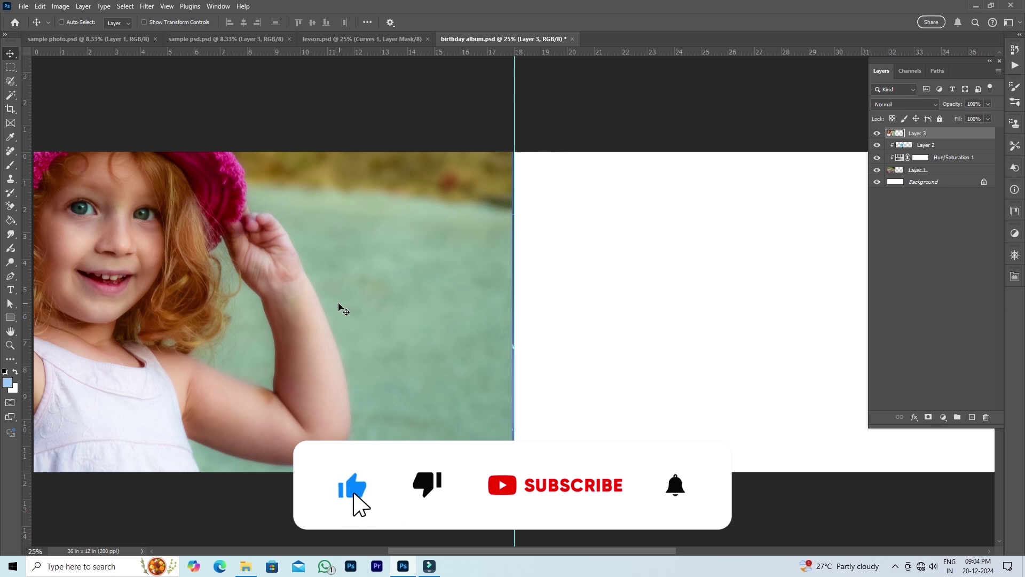
pyautogui.moveTo(327, 299); pyautogui.dragTo(466, 303)
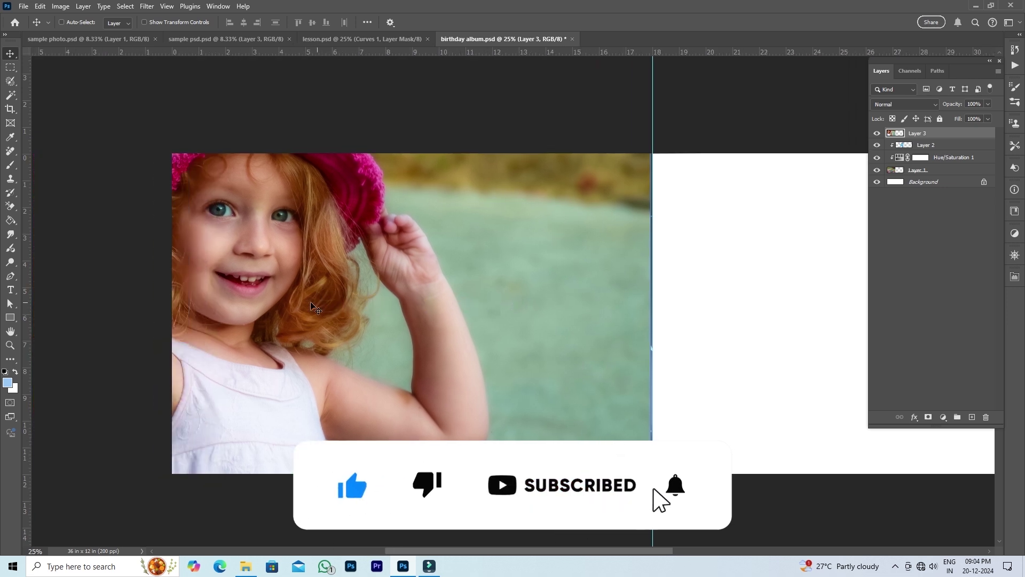
# Step: Scale the girl's photo to about 66% and position it within the left half, flush with the page's upper edge
pyautogui.hotkey('ctrl', 't')
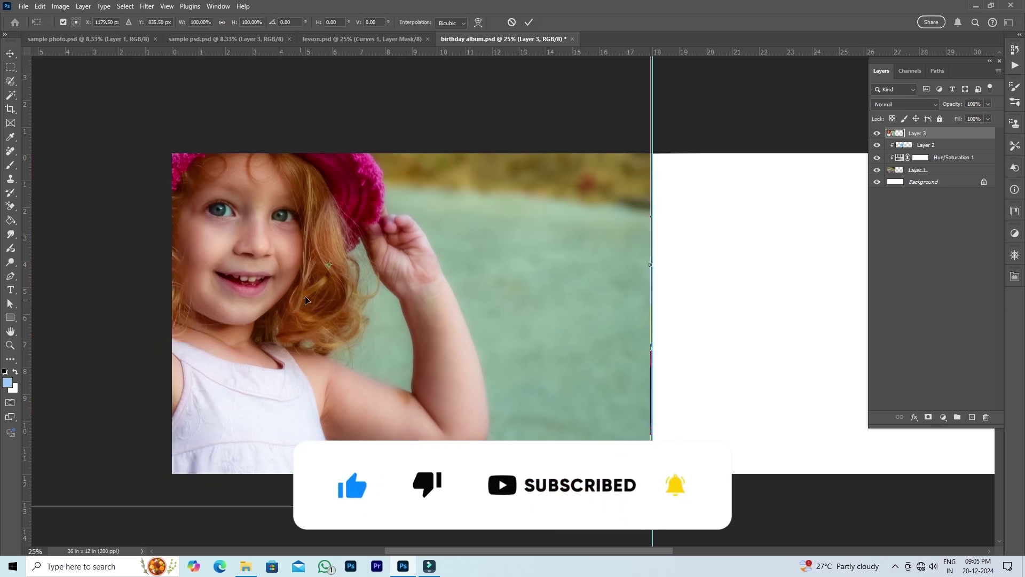
pyautogui.moveTo(330, 507); pyautogui.dragTo(331, 425)
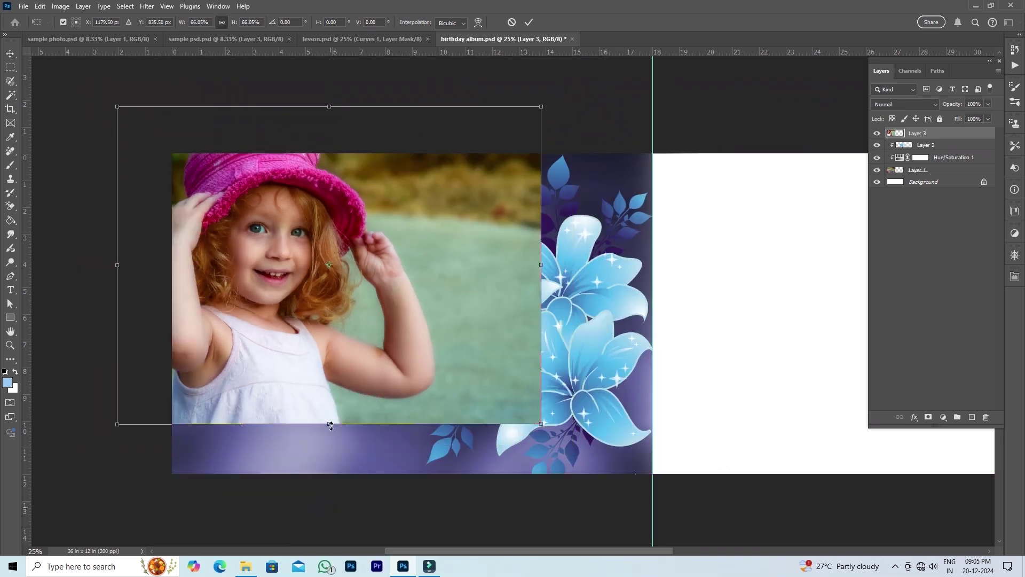
pyautogui.moveTo(425, 384); pyautogui.dragTo(507, 428)
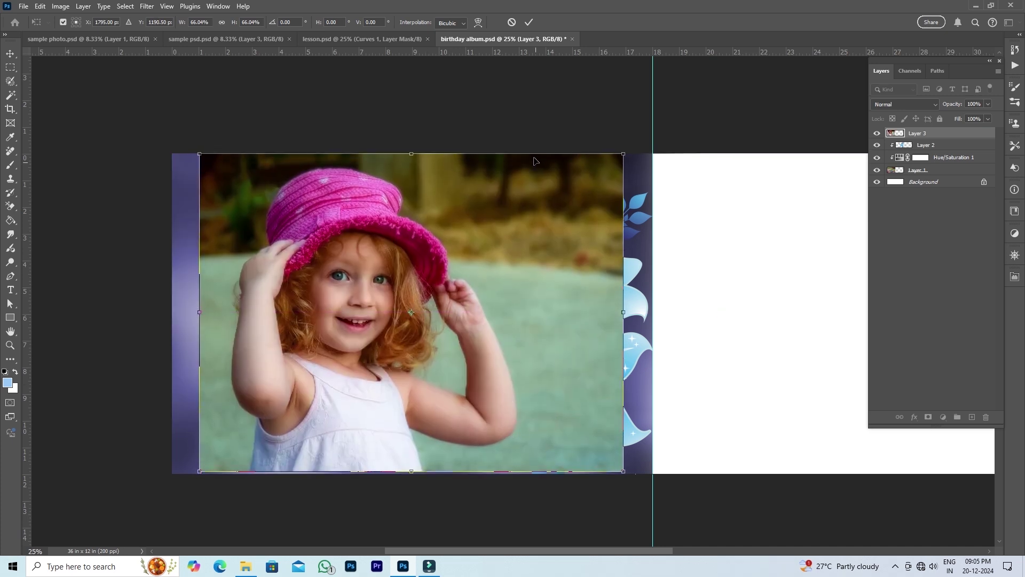
pyautogui.click(529, 22)
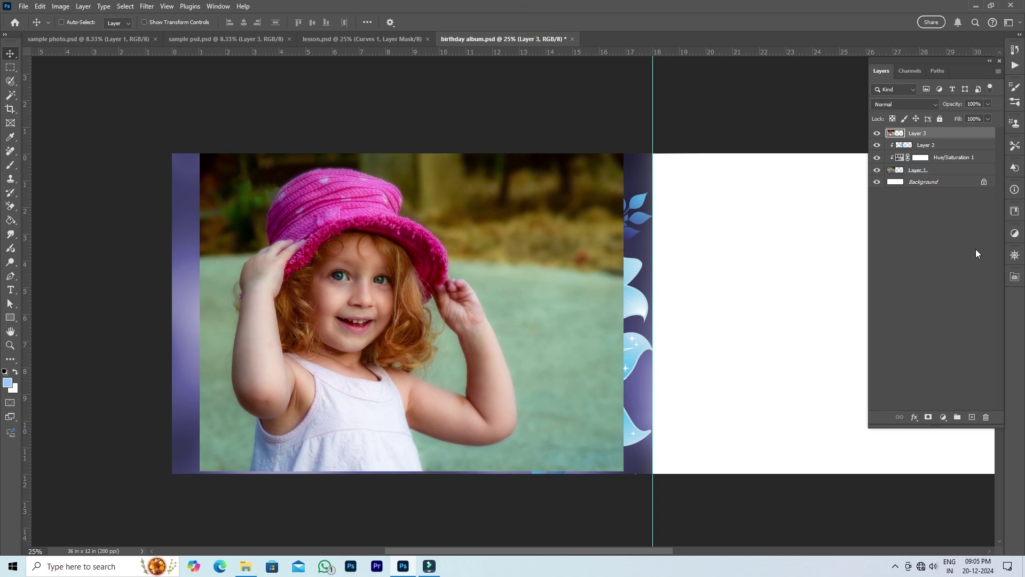
# Step: Remove the background from the girl's photo on Layer 3 and move the cutout to the page's left edge
pyautogui.click(1013, 278)
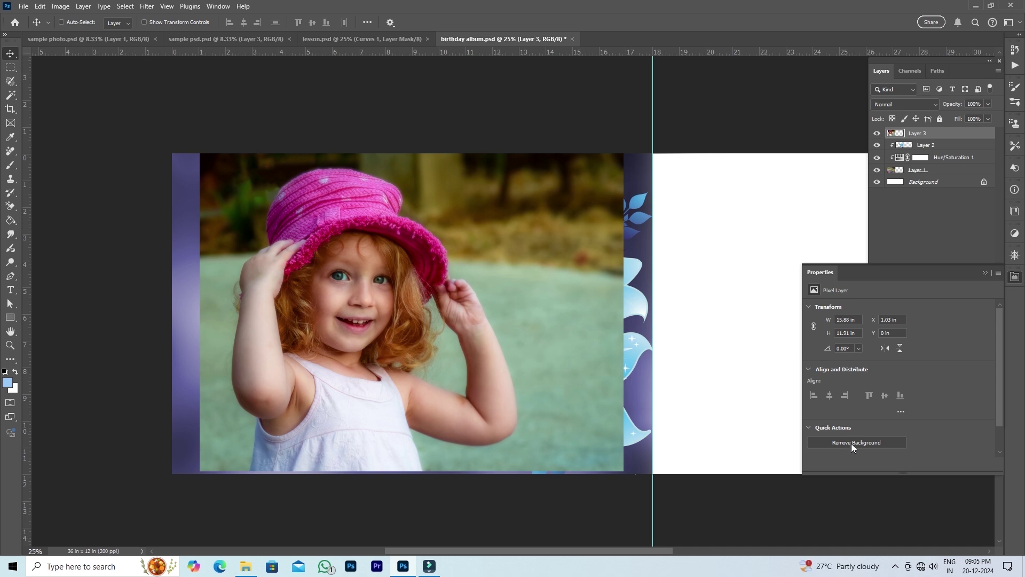
pyautogui.click(867, 442)
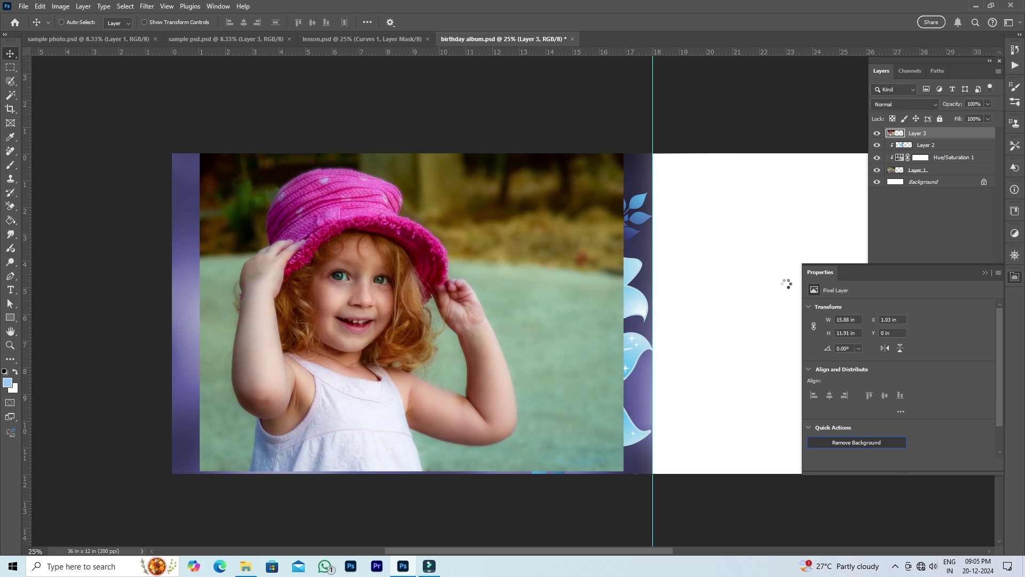
pyautogui.click(1015, 277)
pyautogui.moveTo(361, 287); pyautogui.dragTo(270, 298)
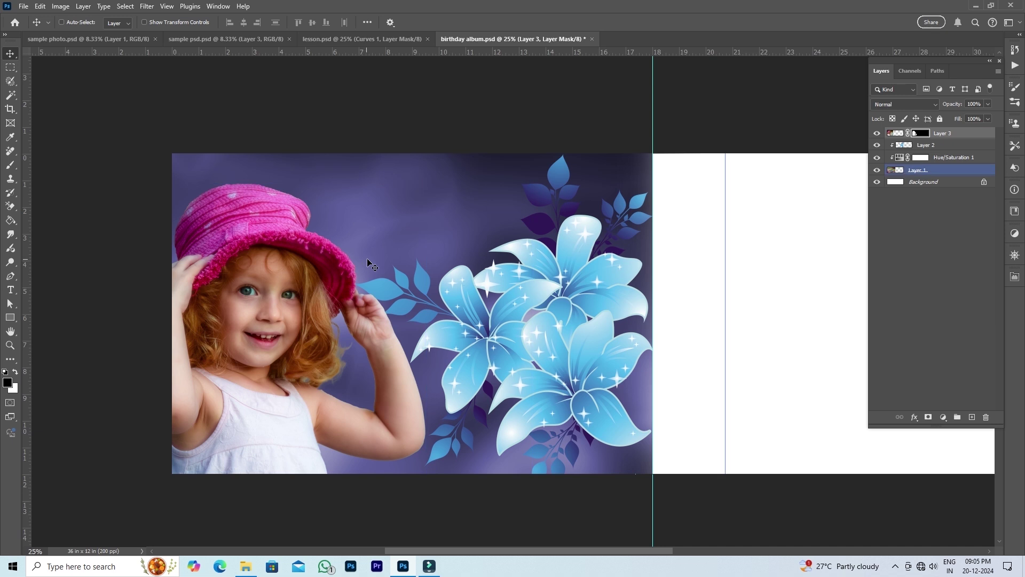
# Step: Enlarge the girl cutout to 112.22% and reposition it slightly up and to the right at the page's left edge
pyautogui.hscroll(3, 368, 259)
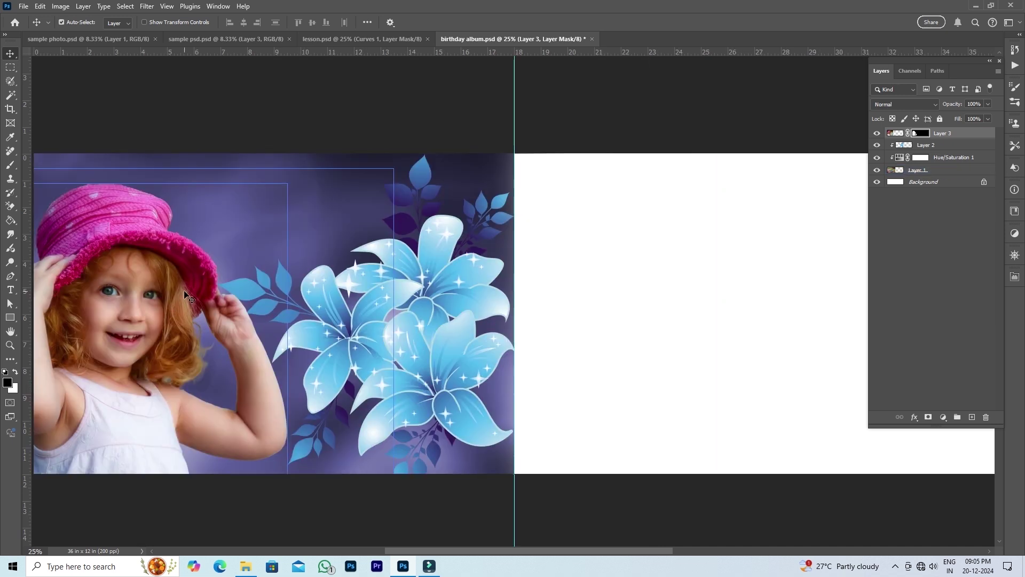
pyautogui.hotkey('ctrl', 't')
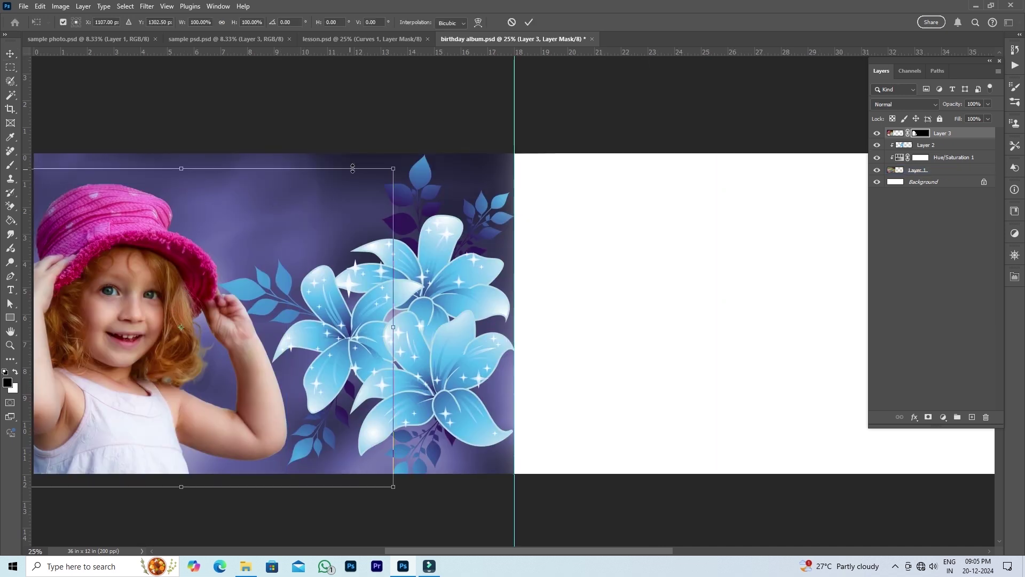
pyautogui.moveTo(393, 168); pyautogui.dragTo(422, 151)
pyautogui.moveTo(211, 310)
pyautogui.mouseDown()
pyautogui.moveTo(220, 293)
pyautogui.moveTo(228, 300)
pyautogui.mouseUp()
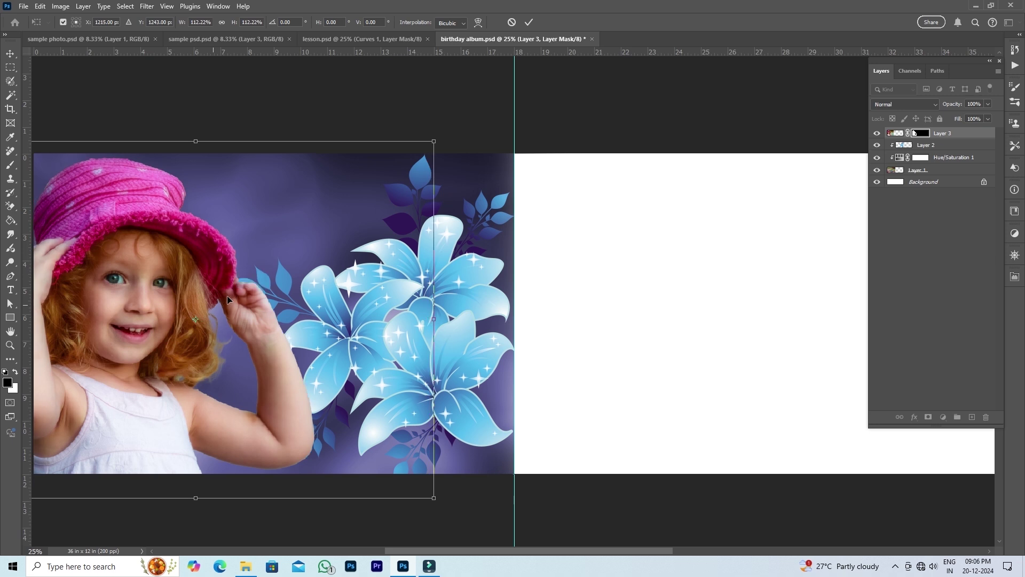
pyautogui.click(526, 29)
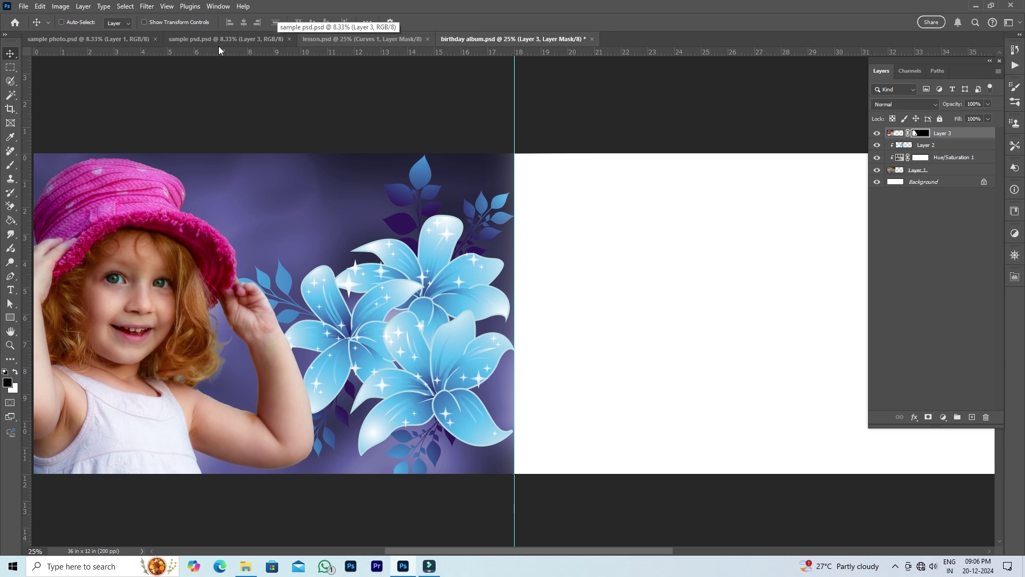
# Step: Copy the blue star flare from sample psd.psd into birthday album.psd, placing it beside the girl's pink hat
pyautogui.click(246, 37)
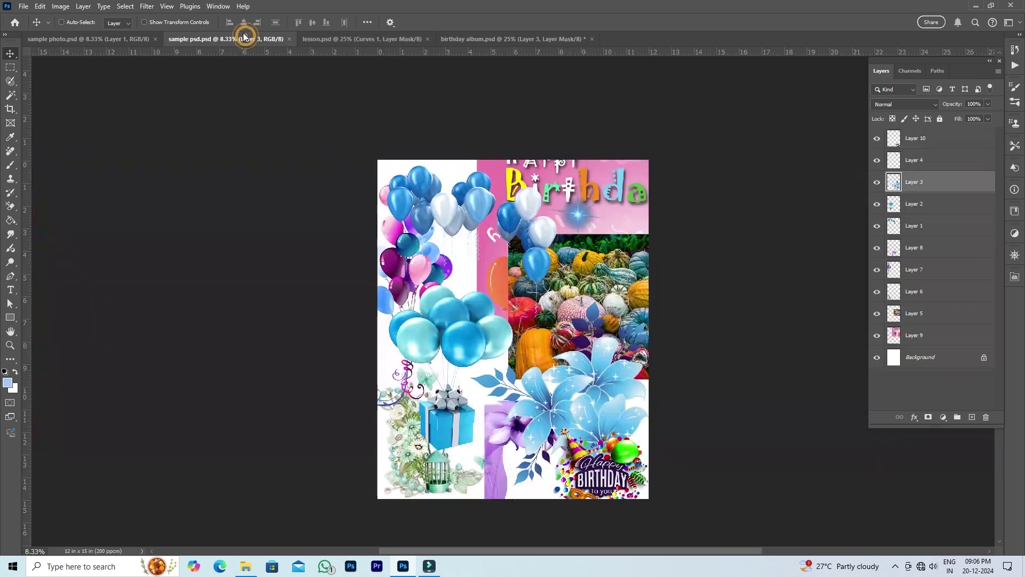
pyautogui.rightClick(580, 212)
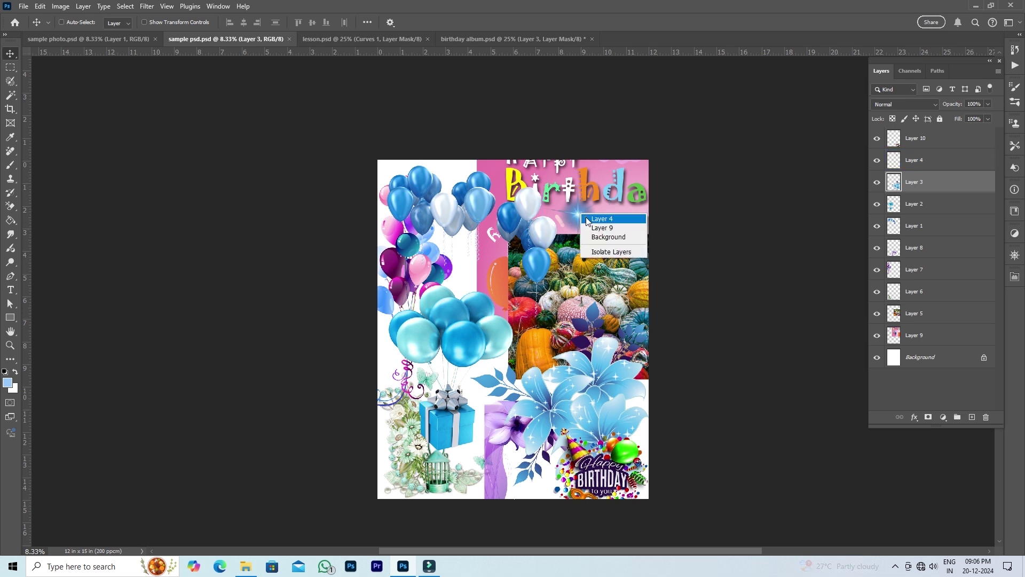
pyautogui.click(596, 214)
pyautogui.moveTo(582, 215); pyautogui.dragTo(451, 85)
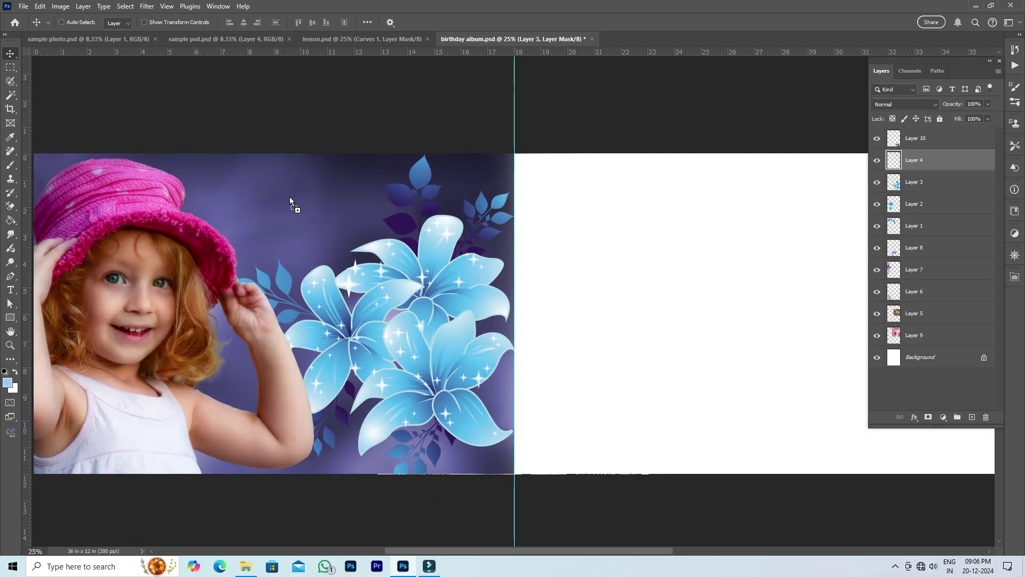
pyautogui.moveTo(246, 200); pyautogui.dragTo(255, 203)
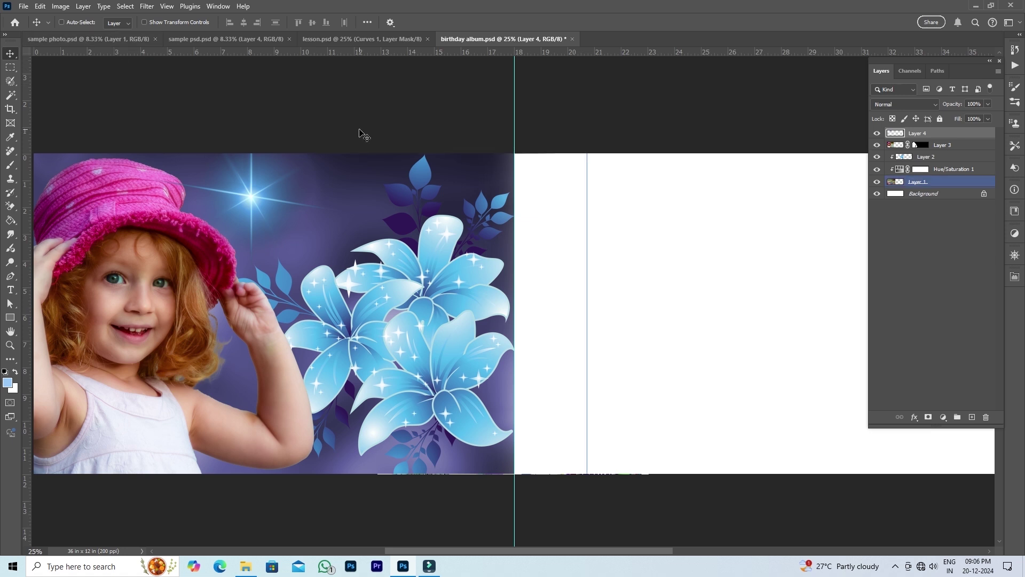
# Step: Copy the Happy Birthday badge from sample psd.psd into birthday album.psd and scale it down over the centre of the blue flowers
pyautogui.click(218, 39)
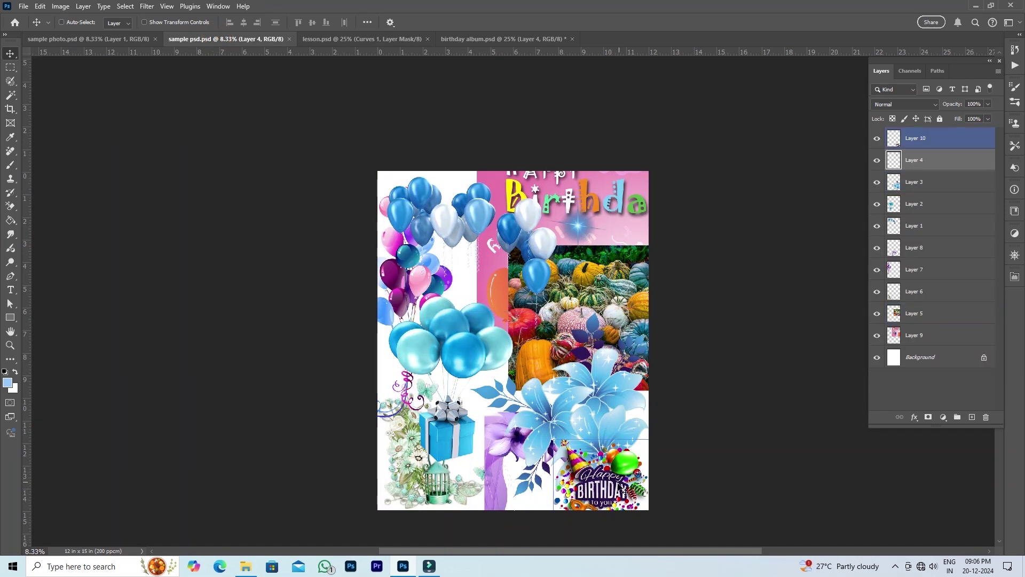
pyautogui.moveTo(614, 490); pyautogui.dragTo(441, 182)
pyautogui.moveTo(372, 369); pyautogui.dragTo(405, 334)
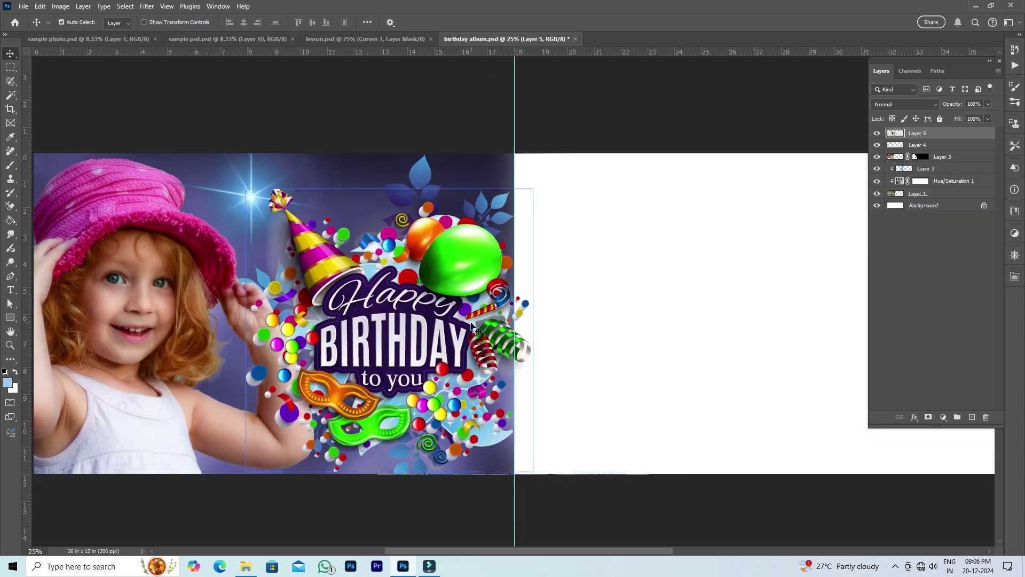
pyautogui.hotkey('ctrl', 't')
pyautogui.moveTo(531, 190); pyautogui.dragTo(480, 260)
pyautogui.moveTo(447, 341); pyautogui.dragTo(459, 351)
pyautogui.click(530, 22)
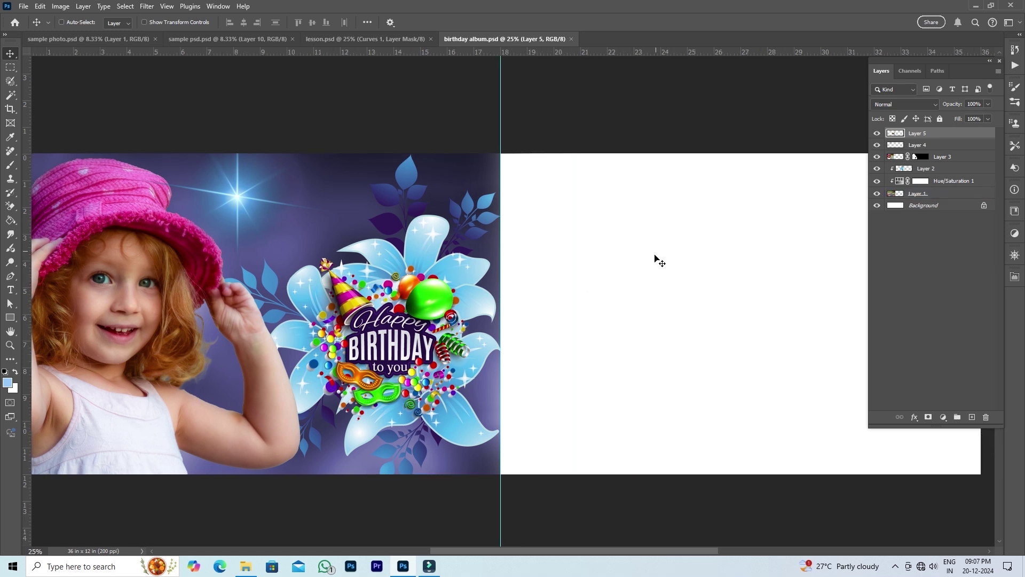
# Step: Copy the black-and-white girl photo from sample photo.psd onto the album's right half and move its layer directly above Background
pyautogui.moveTo(687, 274); pyautogui.dragTo(483, 280)
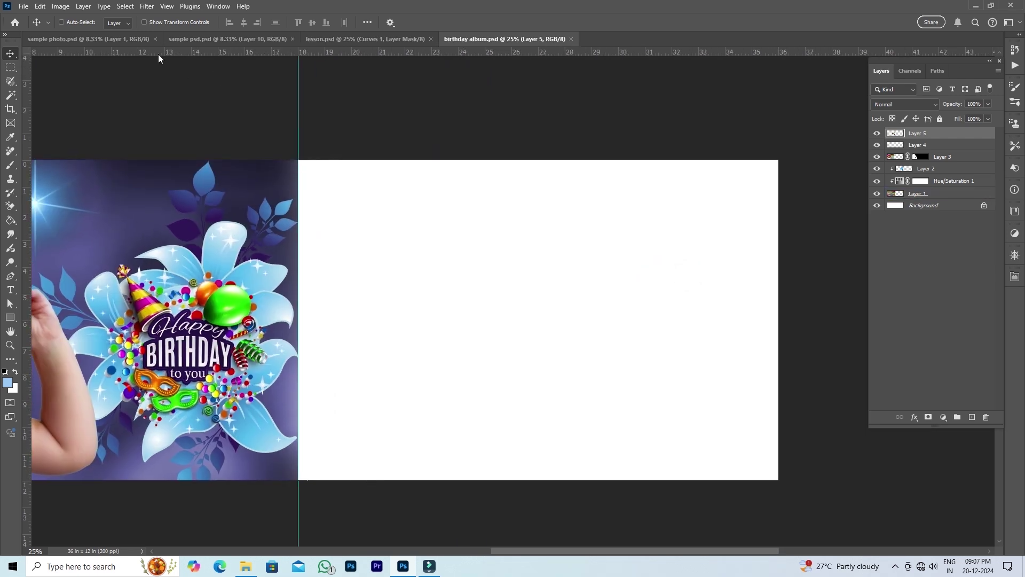
pyautogui.click(185, 40)
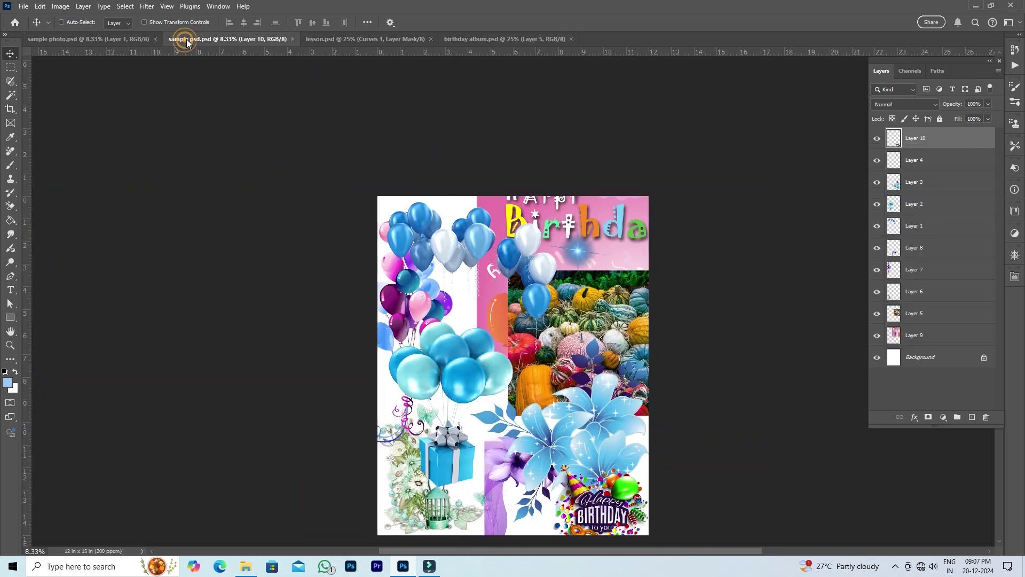
pyautogui.click(80, 39)
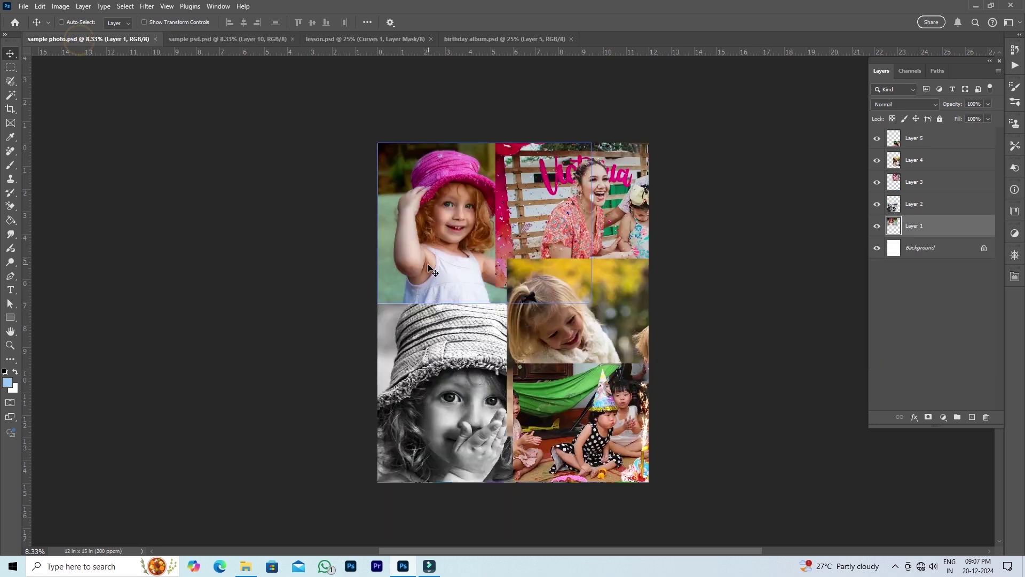
pyautogui.rightClick(454, 393)
pyautogui.click(469, 396)
pyautogui.moveTo(466, 394); pyautogui.dragTo(698, 352)
pyautogui.moveTo(684, 317); pyautogui.dragTo(561, 299)
pyautogui.moveTo(959, 133); pyautogui.dragTo(939, 212)
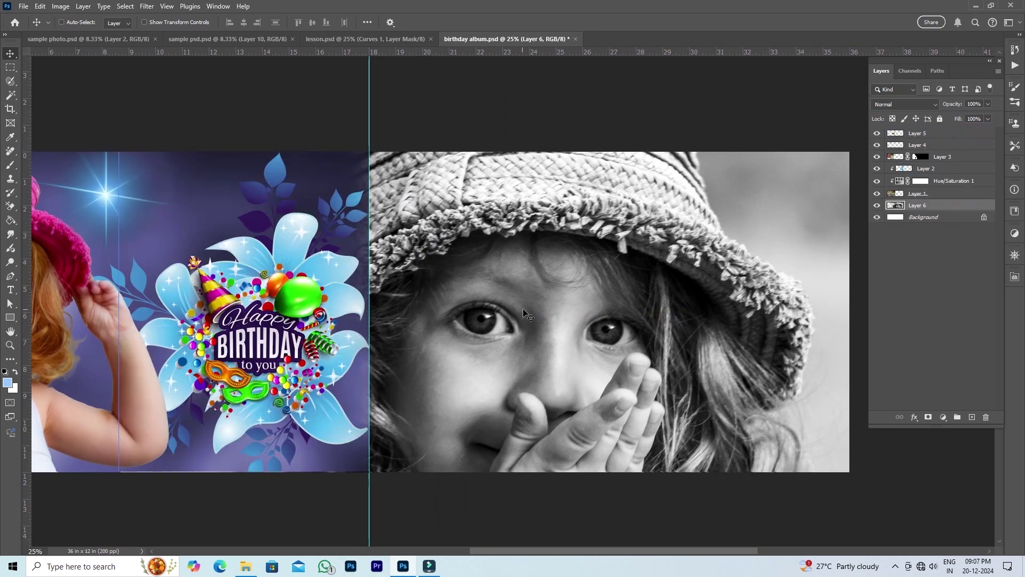
# Step: Scale the black-and-white photo to 62% and align its upper edge with the page's upper edge
pyautogui.hotkey('ctrl', 't')
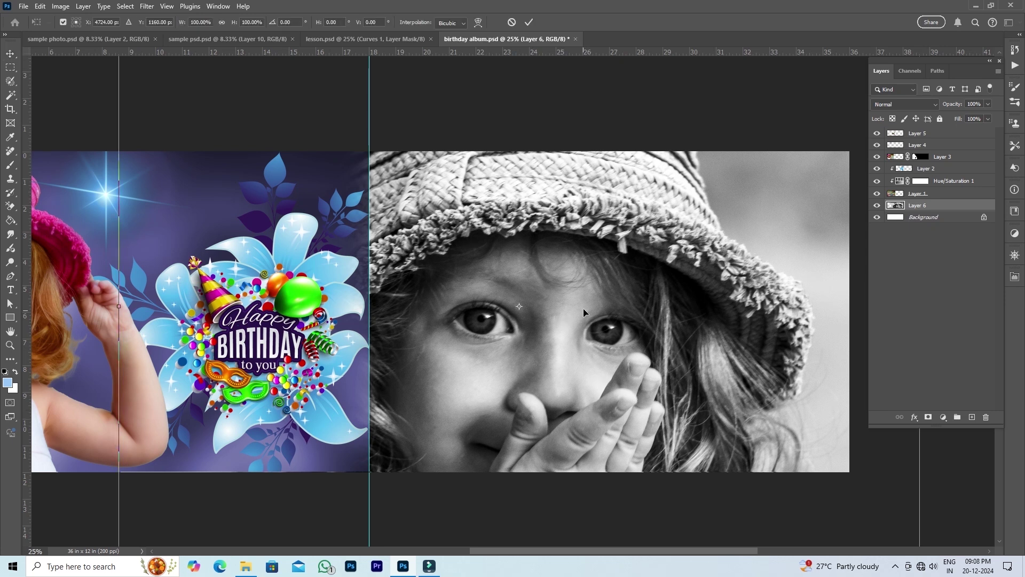
pyautogui.moveTo(584, 288); pyautogui.dragTo(581, 356)
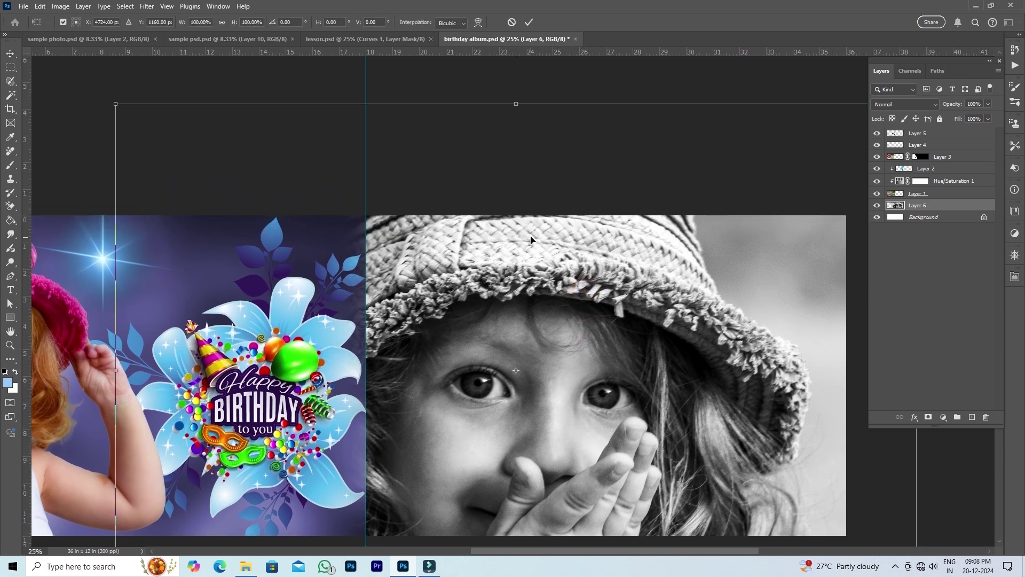
pyautogui.moveTo(516, 104); pyautogui.dragTo(534, 220)
pyautogui.moveTo(572, 276); pyautogui.dragTo(569, 290)
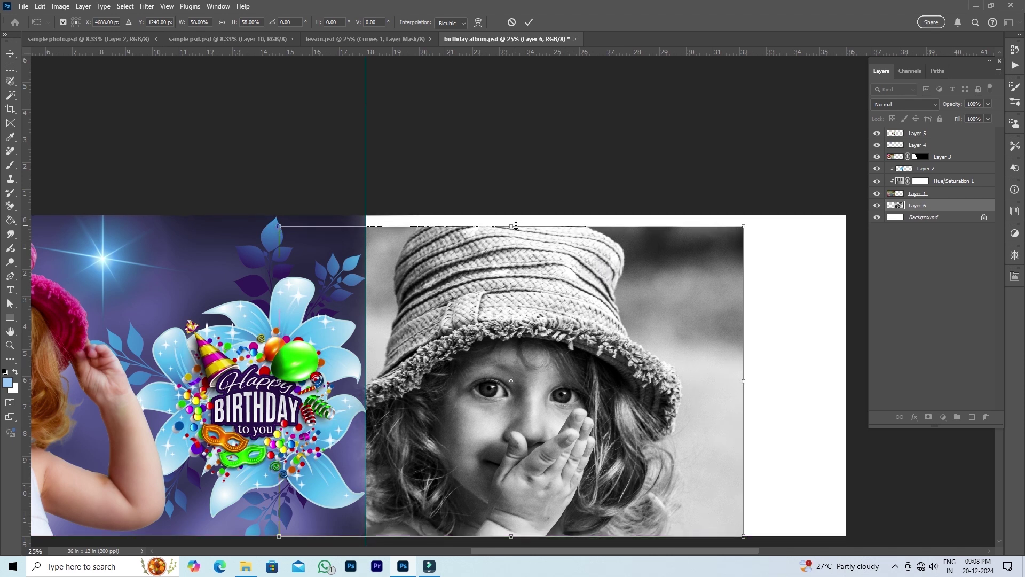
pyautogui.moveTo(512, 224); pyautogui.dragTo(513, 215)
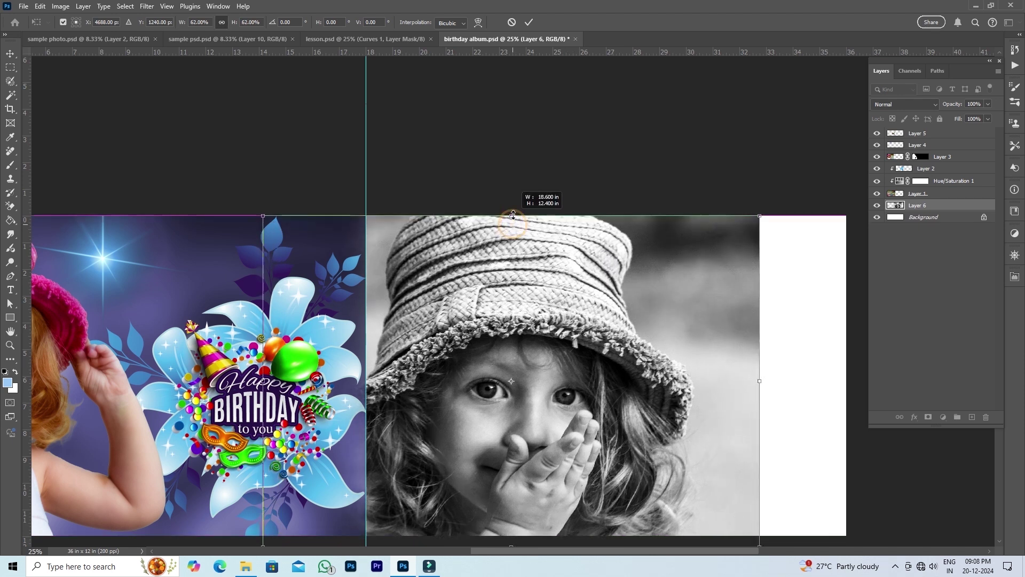
pyautogui.click(529, 22)
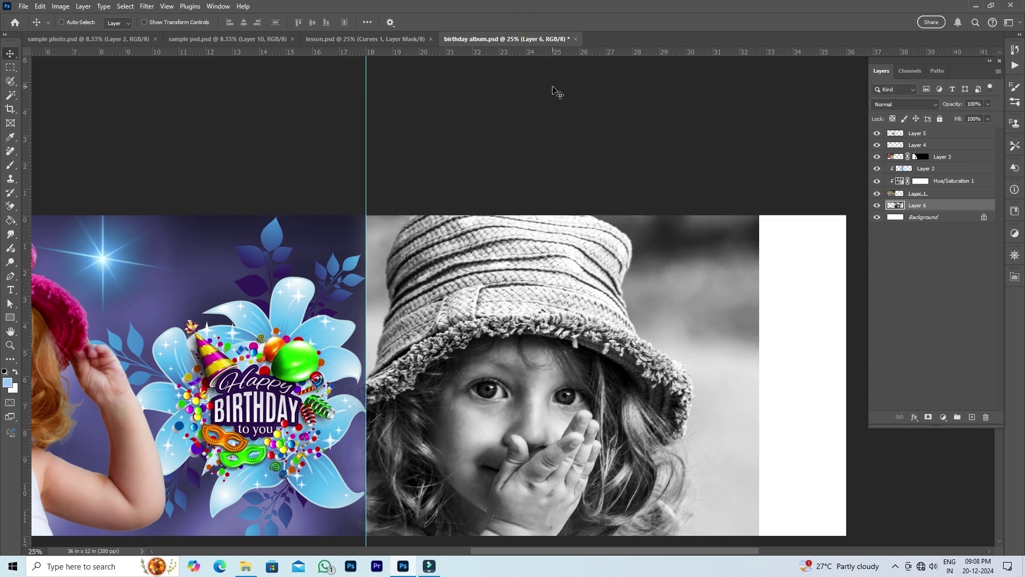
# Step: Copy the blue balloons with the gift box from sample psd.psd into birthday album.psd, over the black-and-white photo
pyautogui.hscroll(-5, 602, 278)
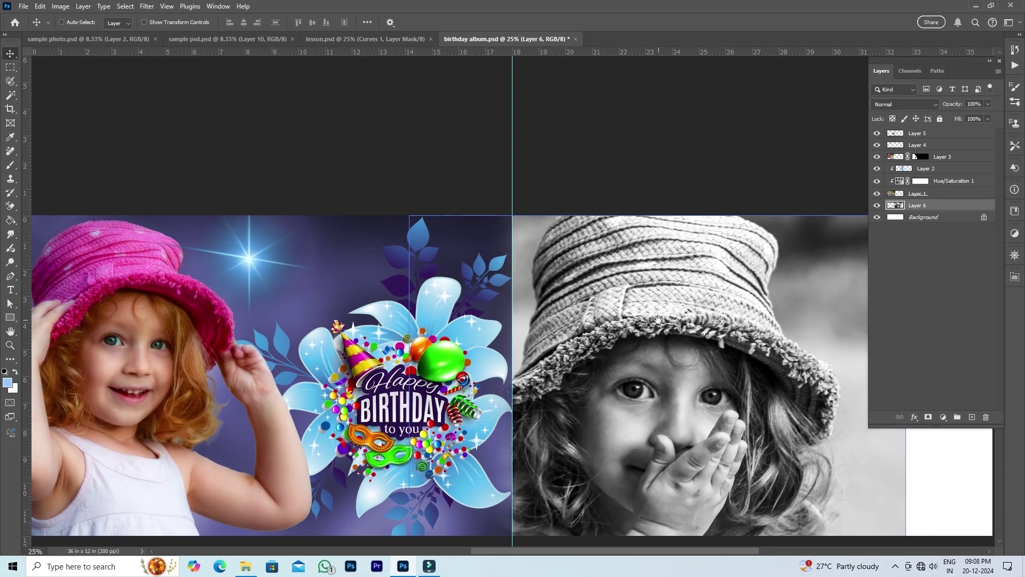
pyautogui.moveTo(656, 323)
pyautogui.mouseDown()
pyautogui.moveTo(467, 278)
pyautogui.moveTo(416, 276)
pyautogui.mouseUp()
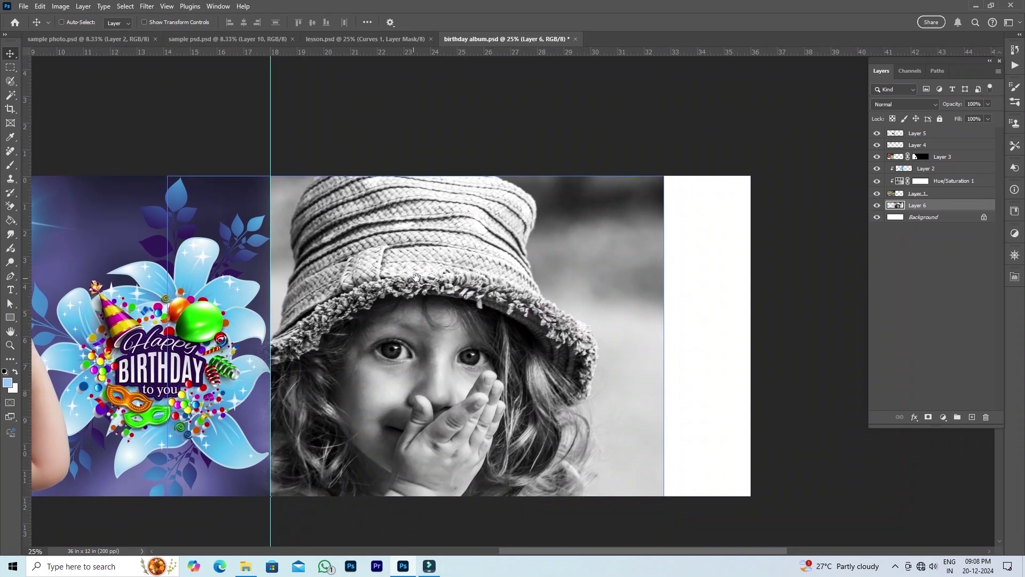
pyautogui.click(197, 40)
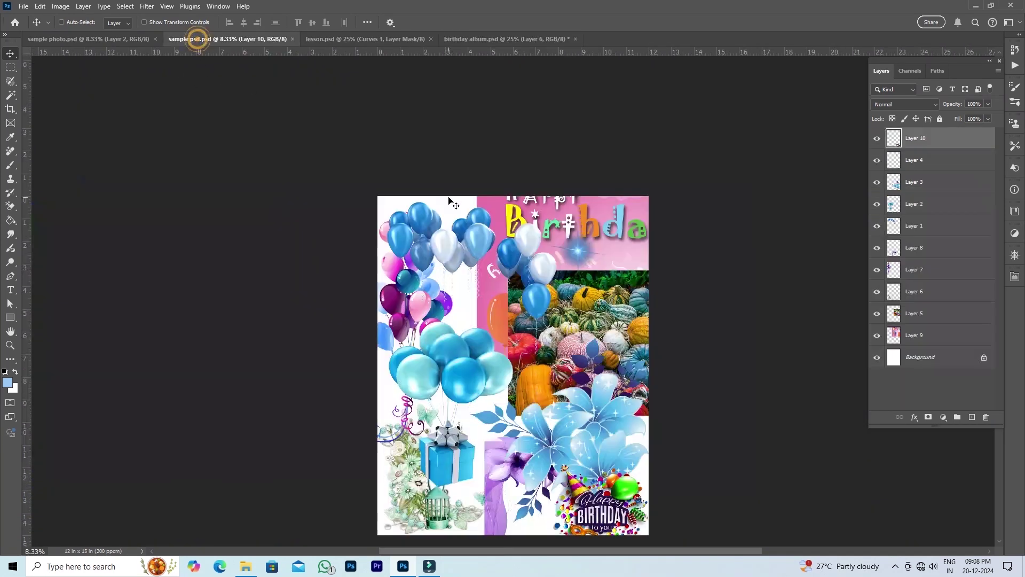
pyautogui.rightClick(448, 453)
pyautogui.click(463, 460)
pyautogui.moveTo(456, 456); pyautogui.dragTo(537, 161)
pyautogui.moveTo(578, 454); pyautogui.dragTo(582, 451)
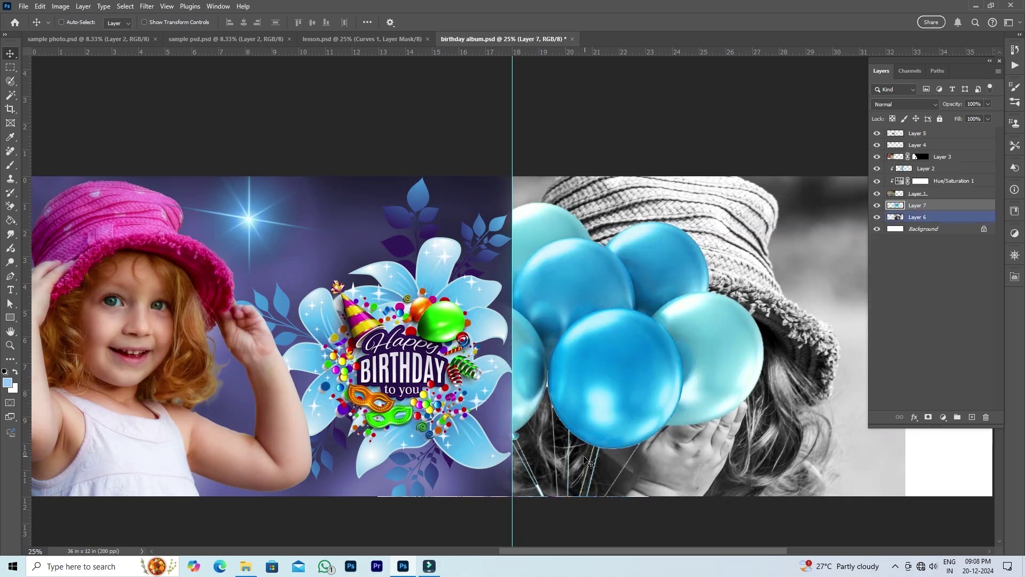
# Step: Scale down the balloons and gift box and position them in the lower-left corner of the page's right half
pyautogui.hotkey('ctrl', 't')
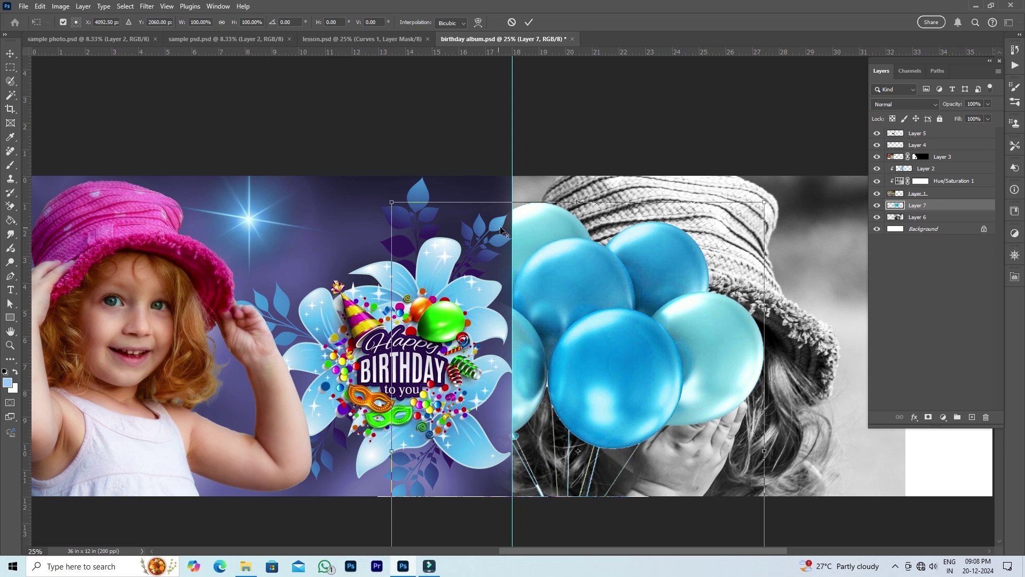
pyautogui.moveTo(582, 201); pyautogui.dragTo(585, 389)
pyautogui.moveTo(589, 426); pyautogui.dragTo(572, 409)
pyautogui.click(529, 21)
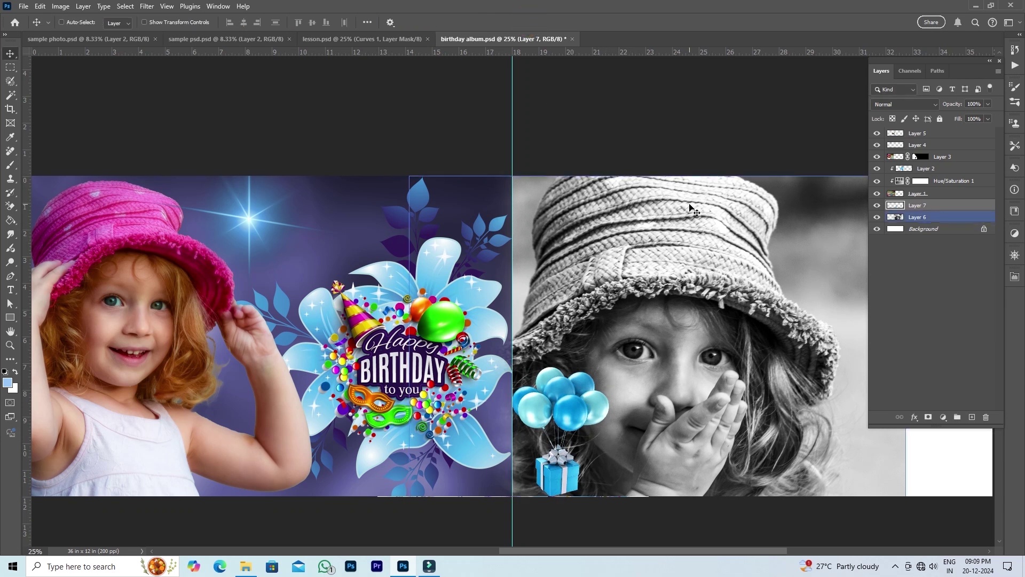
# Step: Add a new layer above Layer 5 and select a full-height strip about 6 inches wide at the page's right edge
pyautogui.moveTo(726, 244); pyautogui.dragTo(476, 241)
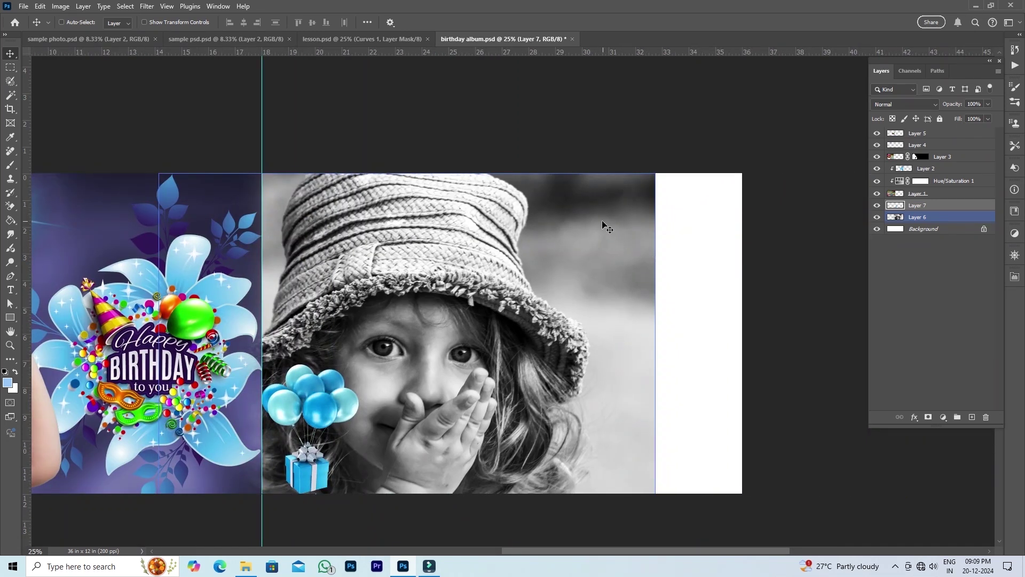
pyautogui.click(936, 133)
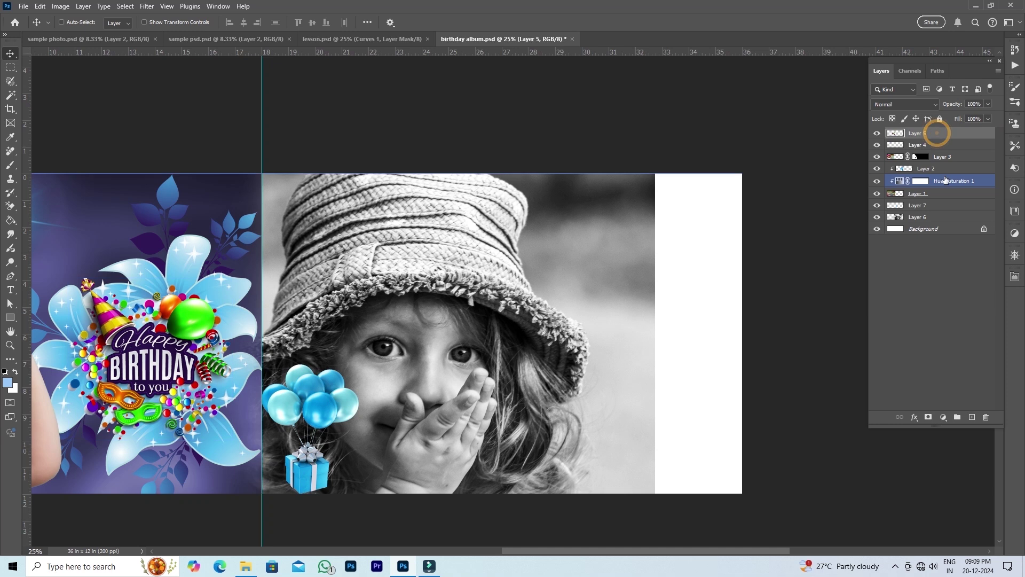
pyautogui.click(972, 418)
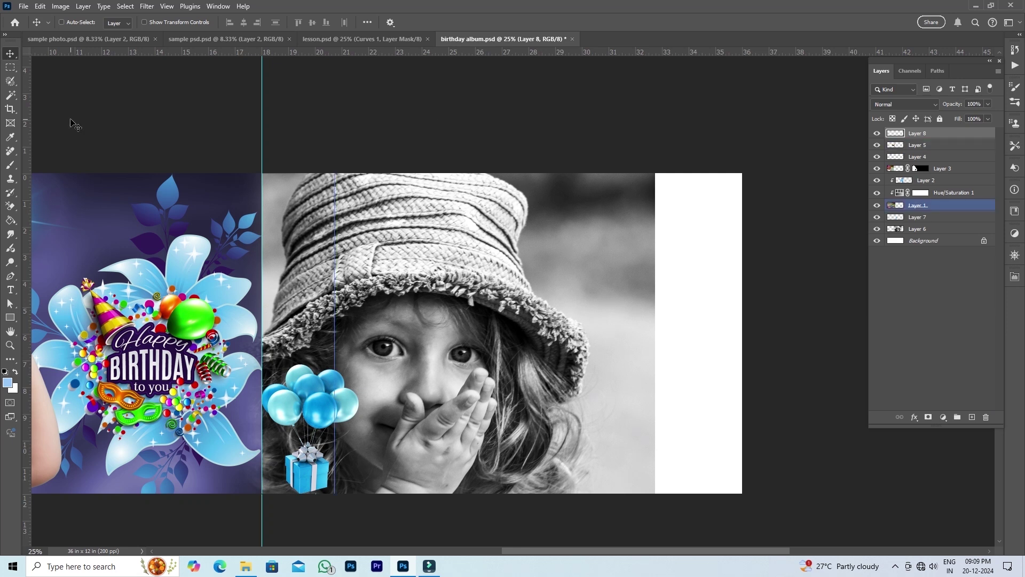
pyautogui.click(11, 68)
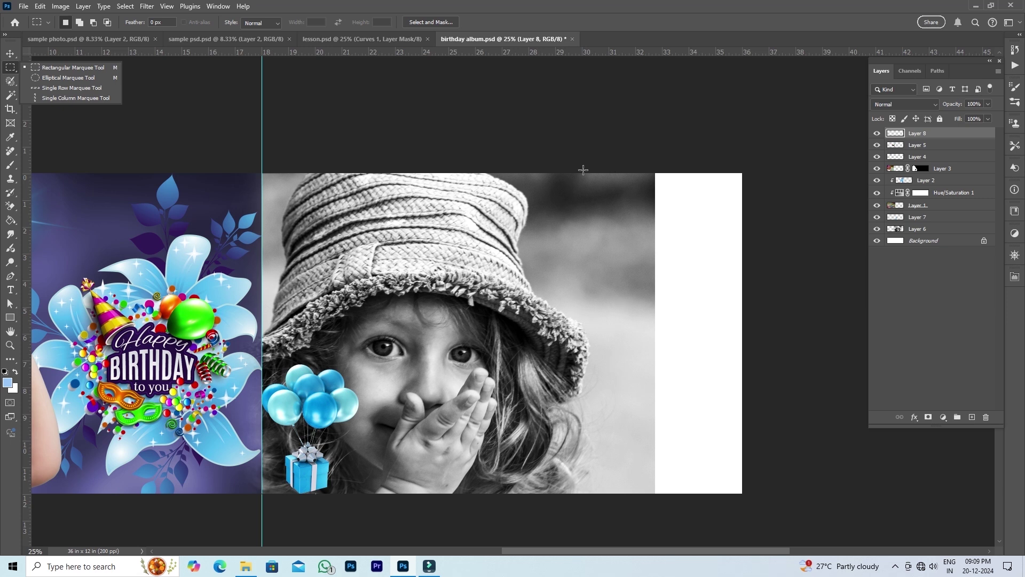
pyautogui.moveTo(577, 169); pyautogui.dragTo(743, 497)
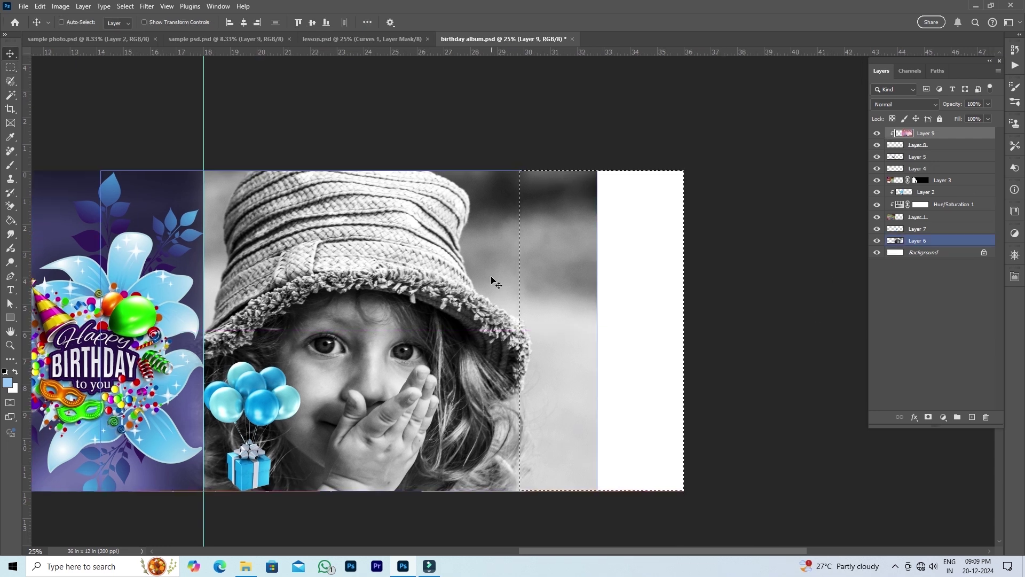
# Step: Undo adding and clipping Layer 9, and fill the selected strip on Layer 8 with light blue, applying the Paint Bucket twice
pyautogui.hotkey('ctrl', 'z')
pyautogui.hotkey('ctrl', 'z')
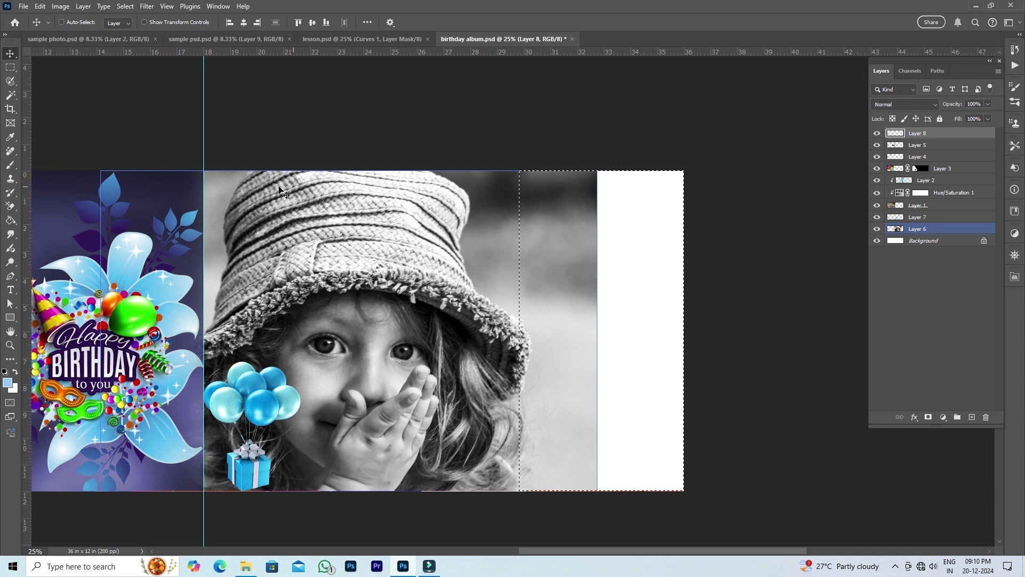
pyautogui.click(10, 220)
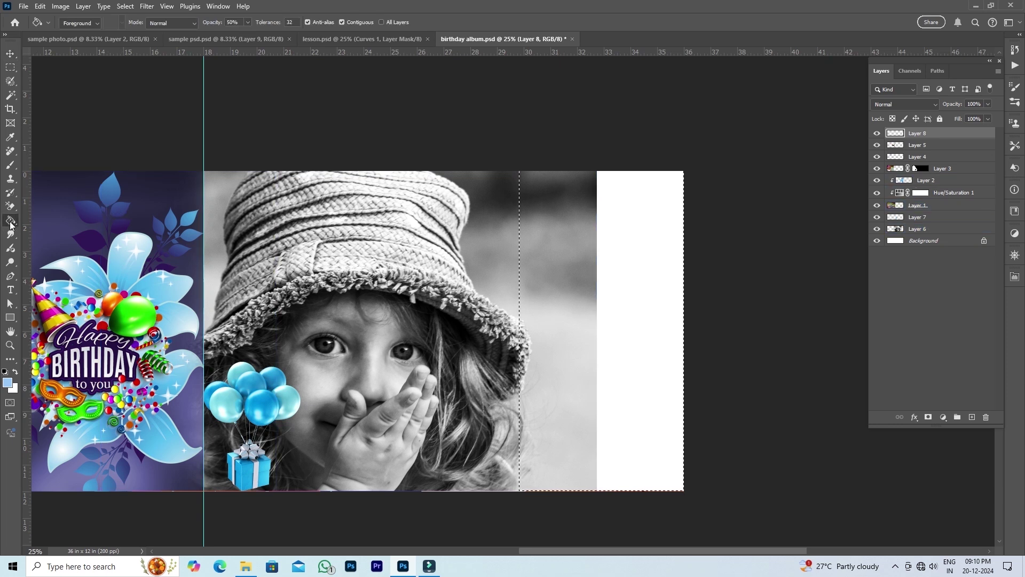
pyautogui.click(61, 229)
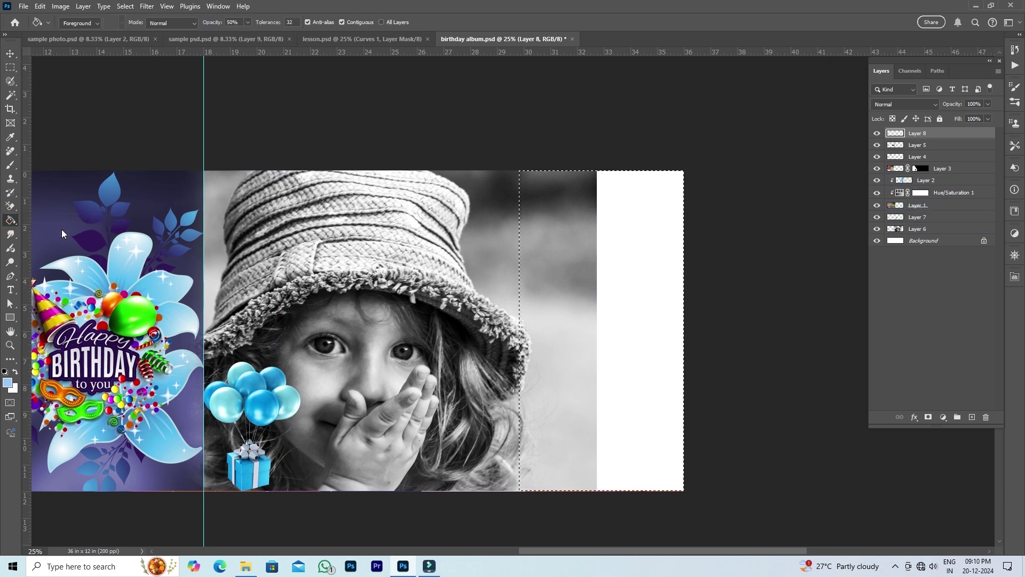
pyautogui.click(640, 240)
pyautogui.click(640, 241)
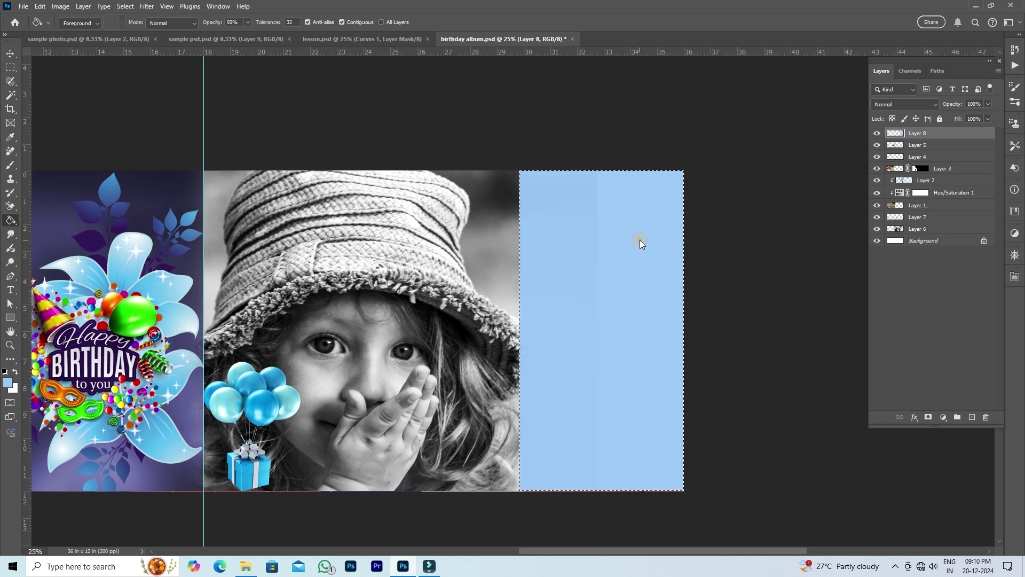
pyautogui.click(10, 53)
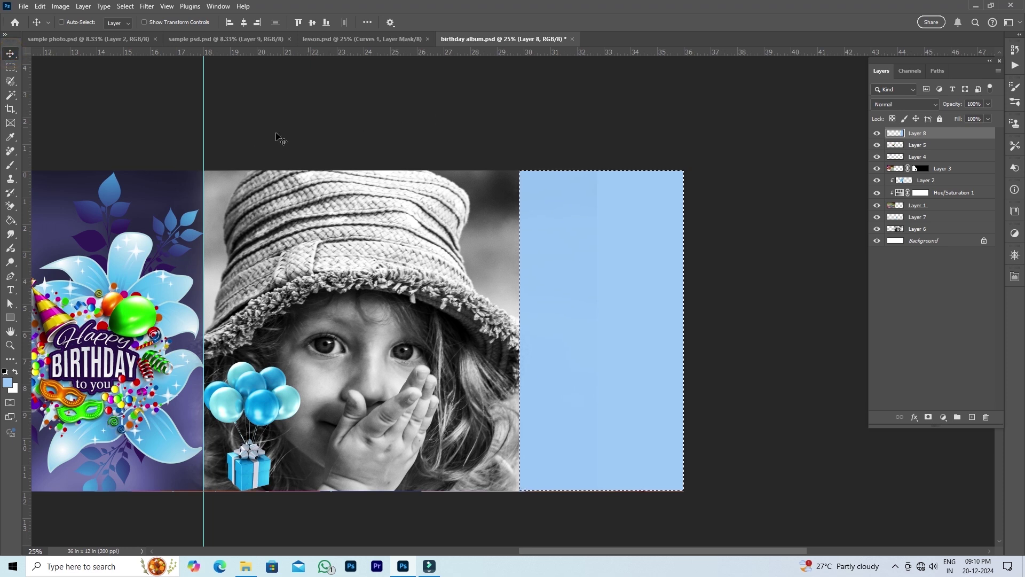
# Step: Copy the pink birthday background from sample psd.psd into birthday album.psd, above Layer 8 and covering the light blue strip
pyautogui.click(212, 37)
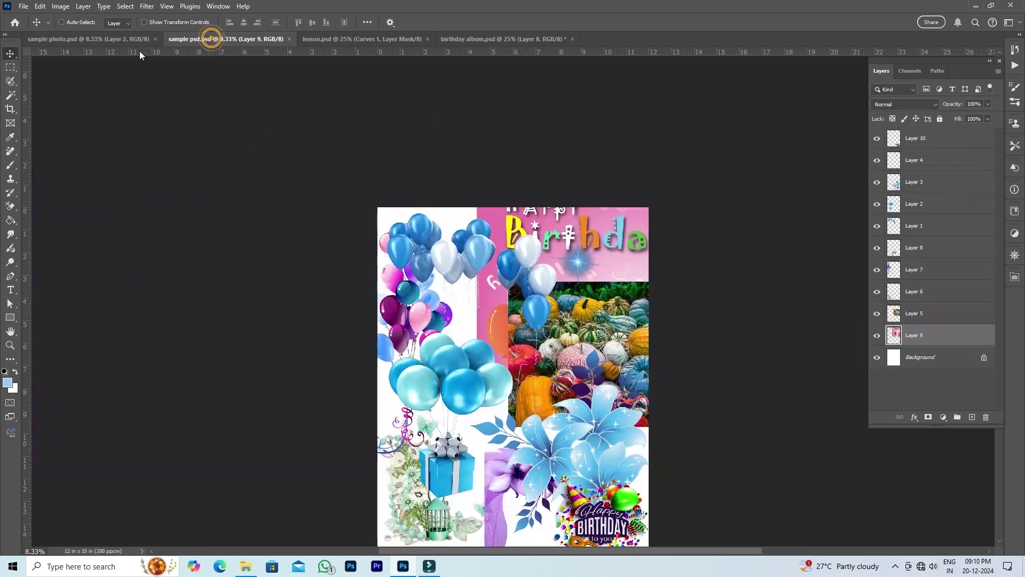
pyautogui.keyDown('ctrl'); pyautogui.click(595, 324); pyautogui.keyUp('ctrl')
pyautogui.rightClick(602, 237)
pyautogui.click(614, 237)
pyautogui.moveTo(601, 219); pyautogui.dragTo(504, 45)
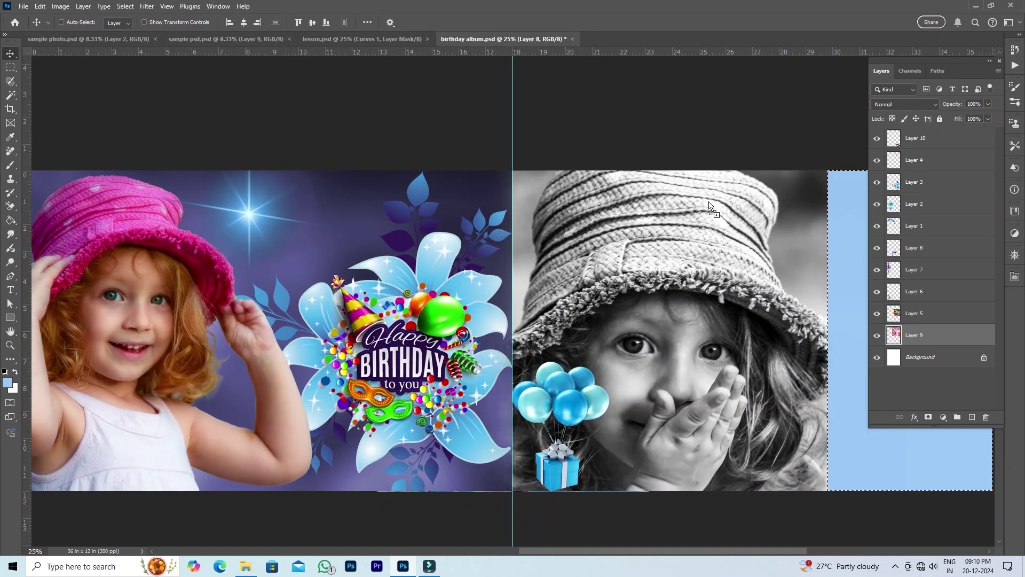
pyautogui.moveTo(710, 205); pyautogui.dragTo(712, 210)
pyautogui.moveTo(719, 267); pyautogui.dragTo(436, 258)
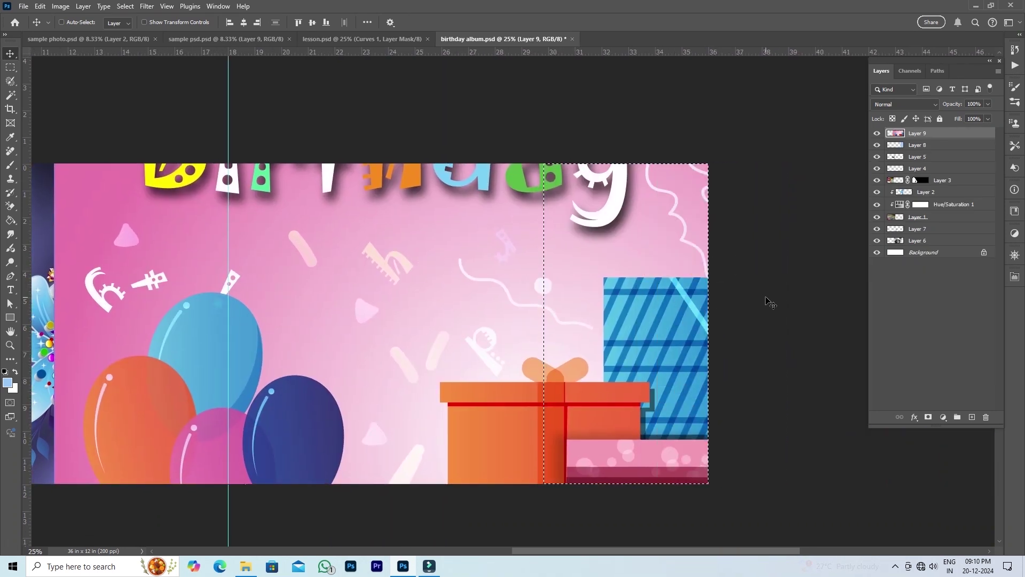
# Step: Deselect, shift the pink birthday background about 2 inches to the right, and clip it to the light blue strip on Layer 8
pyautogui.hotkey('ctrl', 'd')
pyautogui.moveTo(608, 258); pyautogui.dragTo(662, 255)
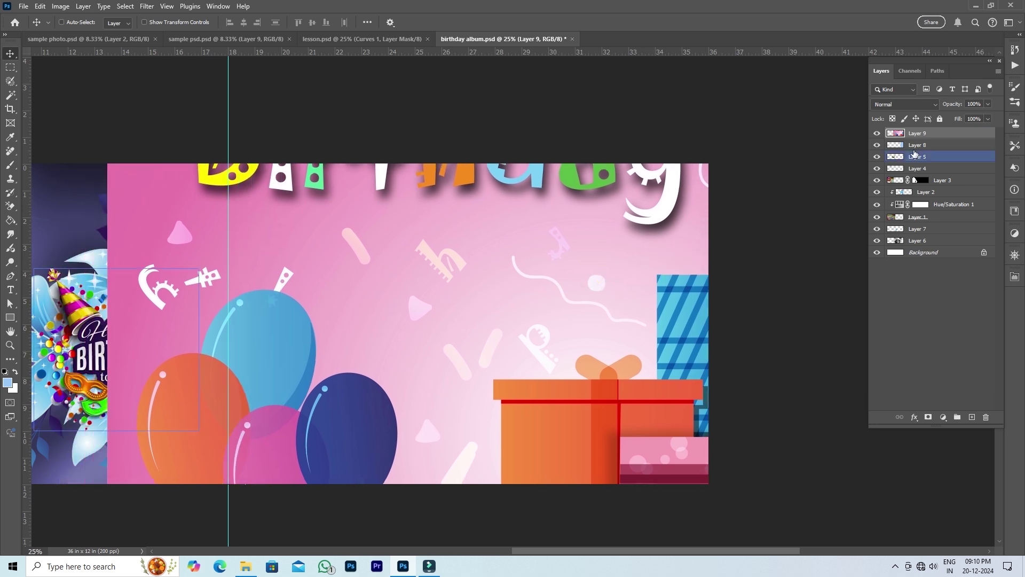
pyautogui.rightClick(939, 134)
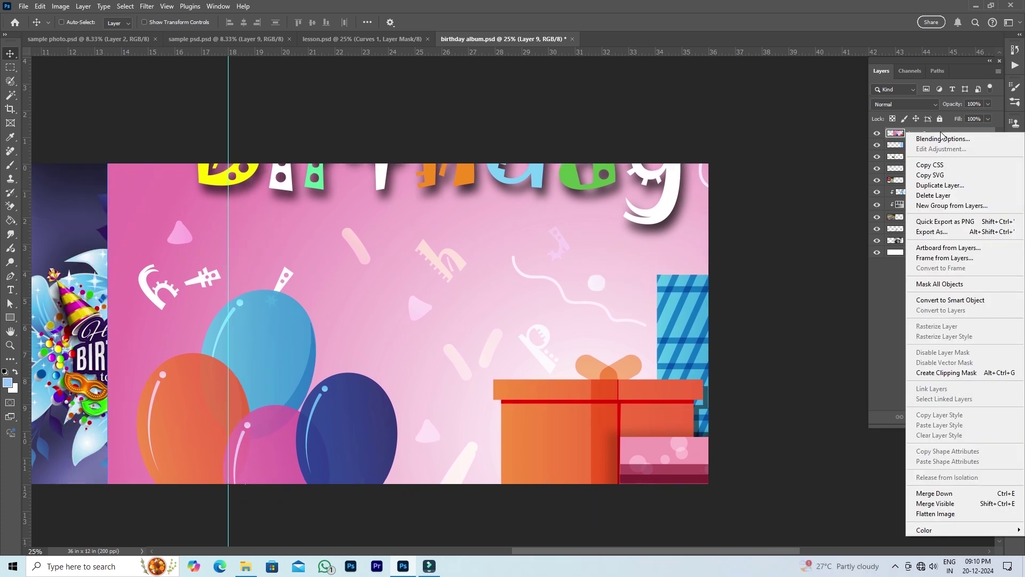
pyautogui.click(958, 372)
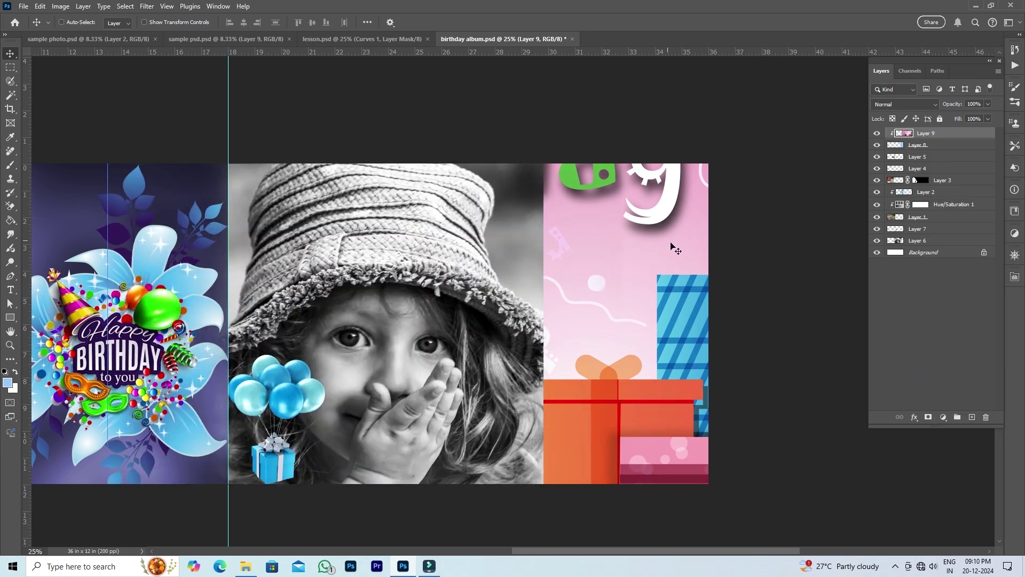
# Step: Scale the clipped pink background to 48% and position it so its birthday lettering and balloons fall within the strip
pyautogui.hotkey('ctrl', 't')
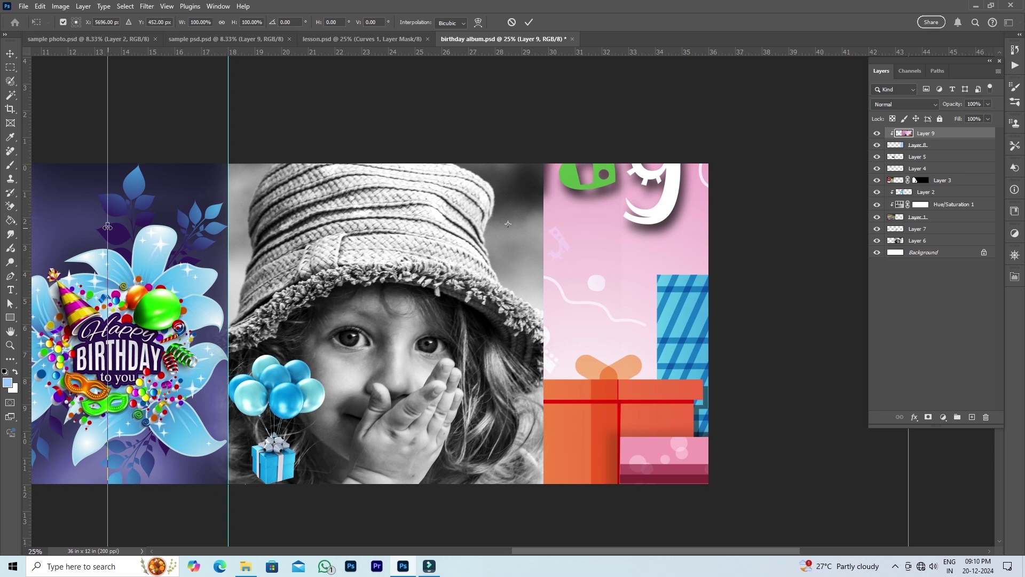
pyautogui.moveTo(107, 227); pyautogui.dragTo(316, 224)
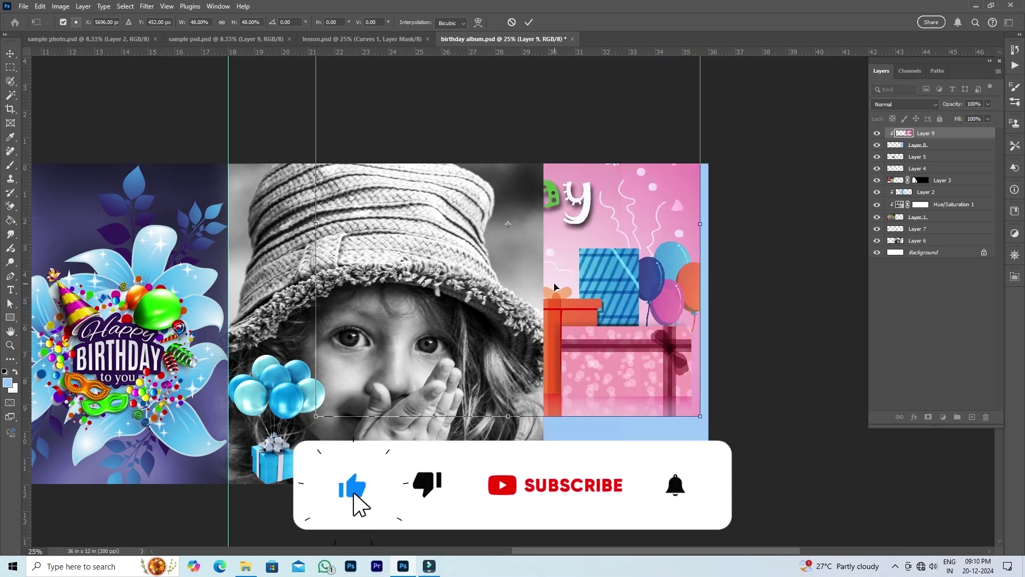
pyautogui.moveTo(573, 275); pyautogui.dragTo(769, 347)
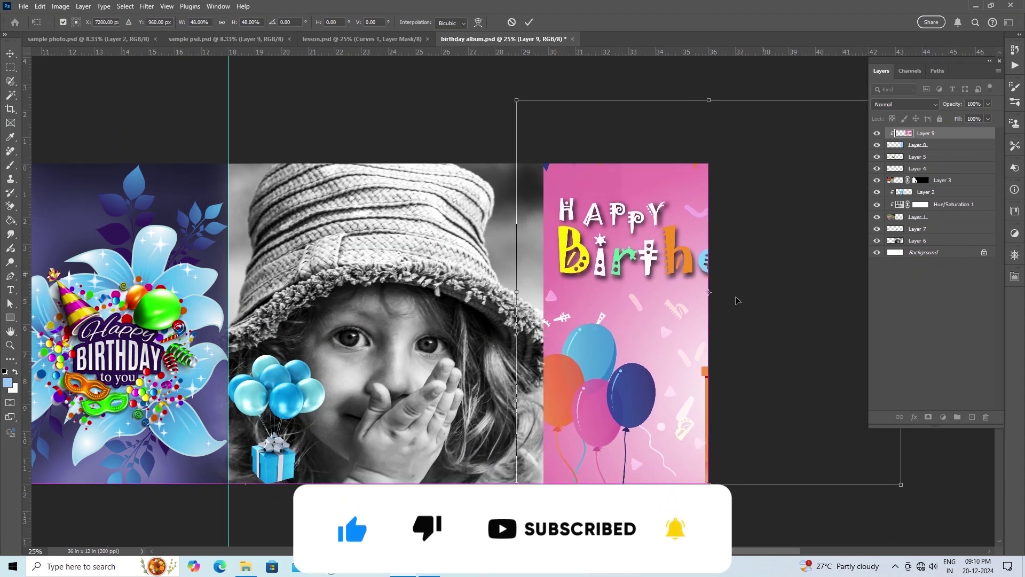
pyautogui.click(529, 24)
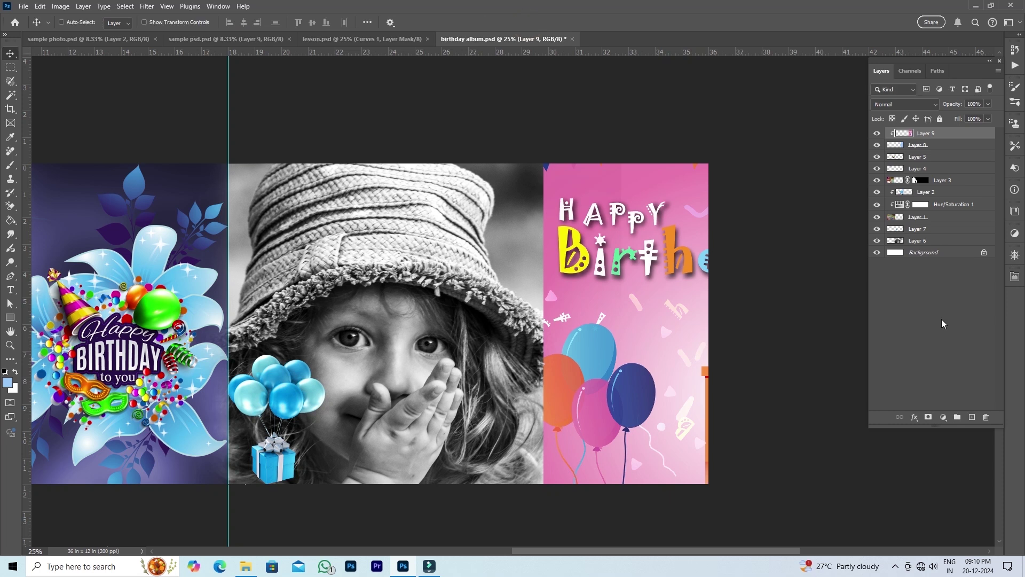
# Step: Add a Hue/Saturation adjustment clipped to Layer 9, enable Colorize, and shift the hue slightly from blue toward violet
pyautogui.click(943, 418)
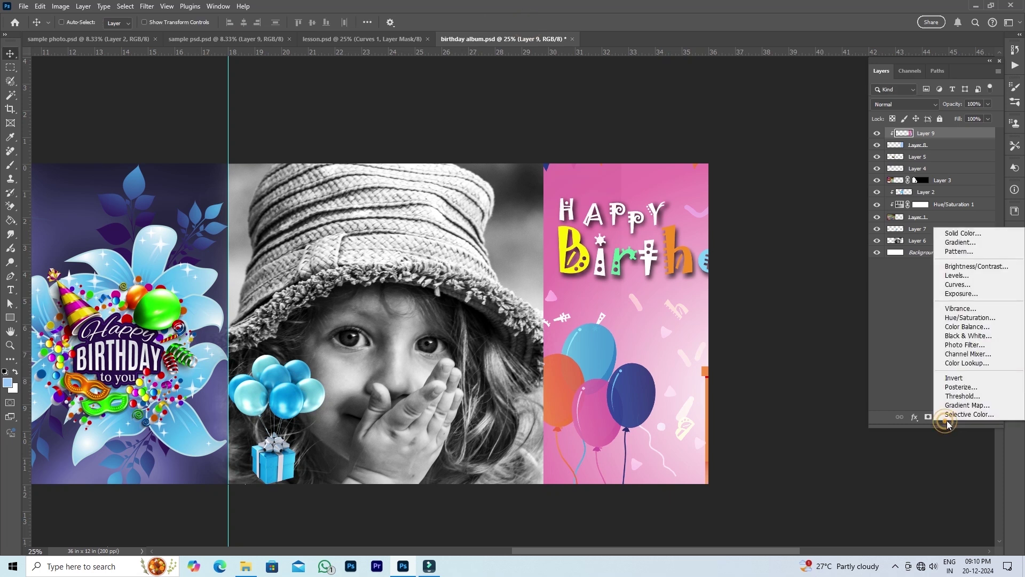
pyautogui.click(970, 317)
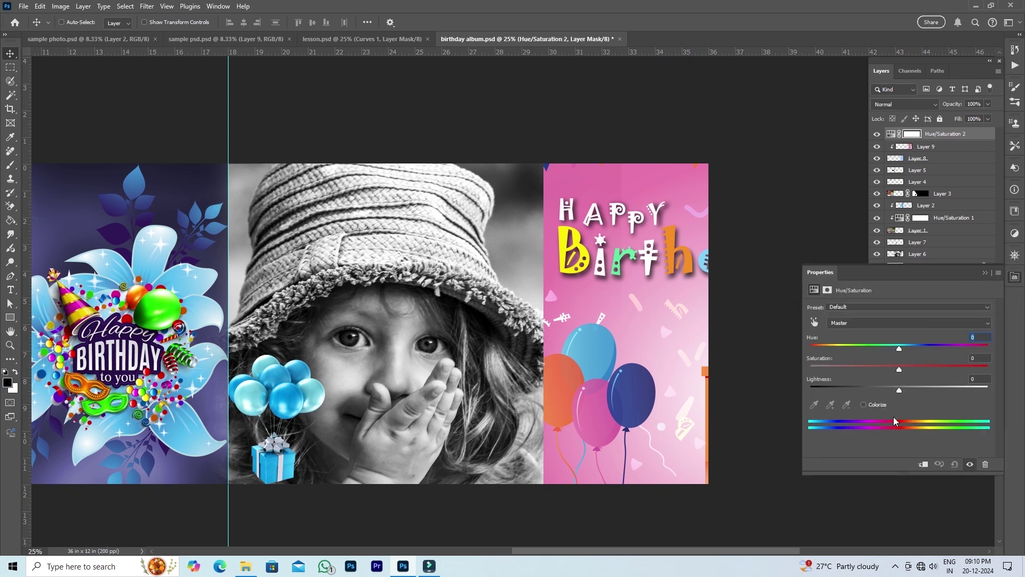
pyautogui.click(924, 464)
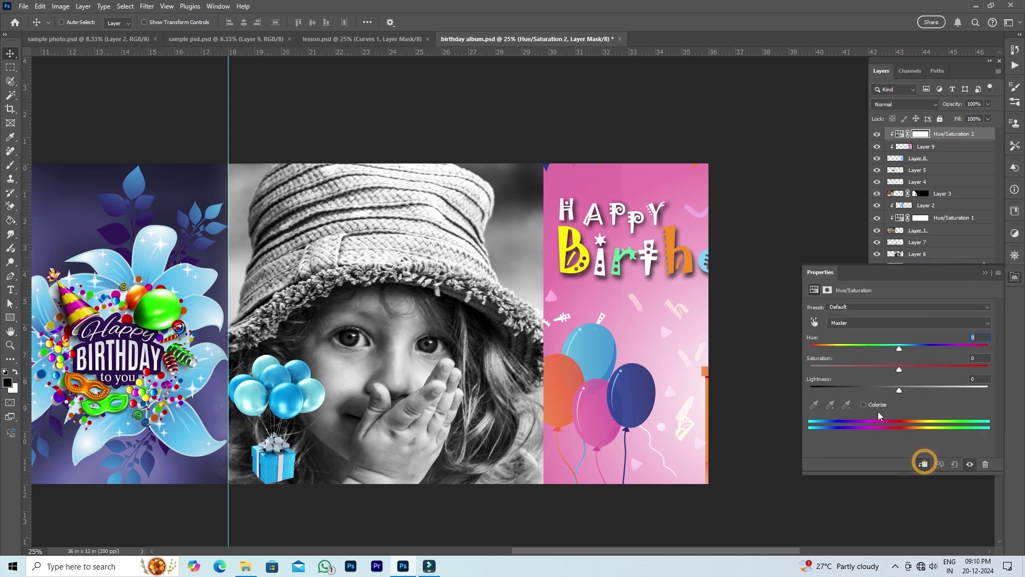
pyautogui.click(864, 405)
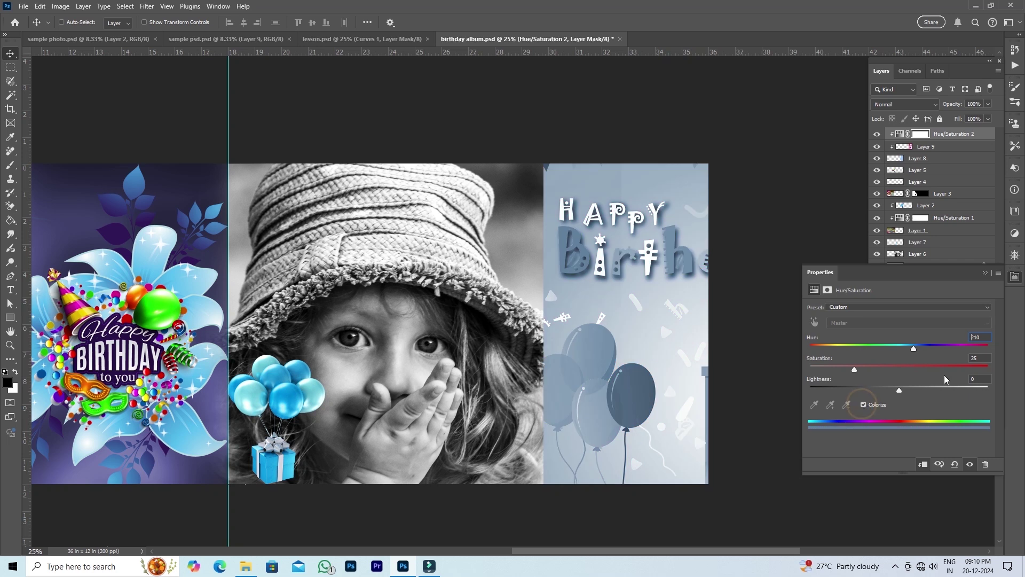
pyautogui.moveTo(915, 350); pyautogui.dragTo(919, 350)
pyautogui.click(1014, 278)
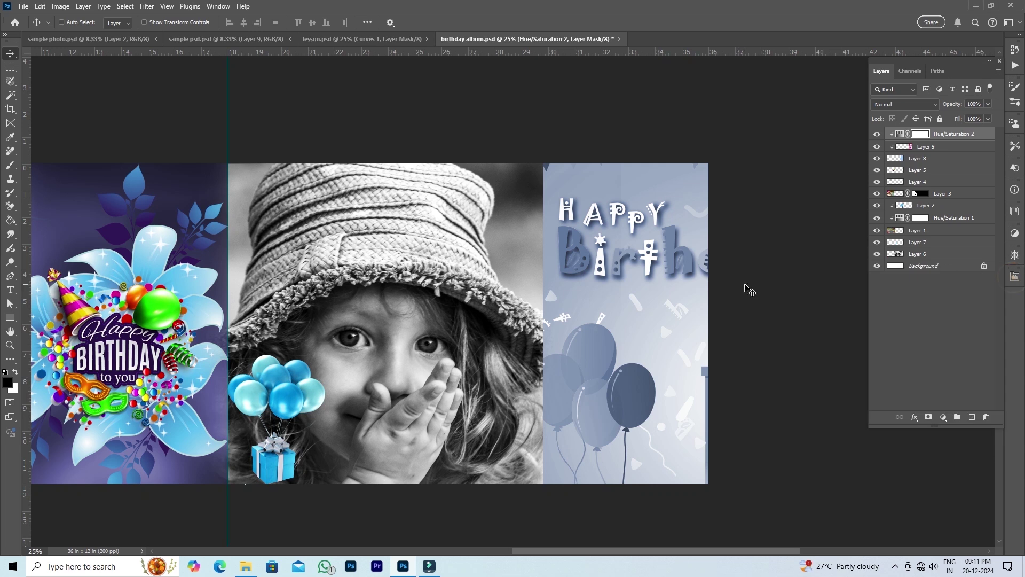
# Step: Draw a light blue rounded rectangle about 5.64 x 3.42 in at the strip's upper end and duplicate it twice below, evenly stacked
pyautogui.click(13, 320)
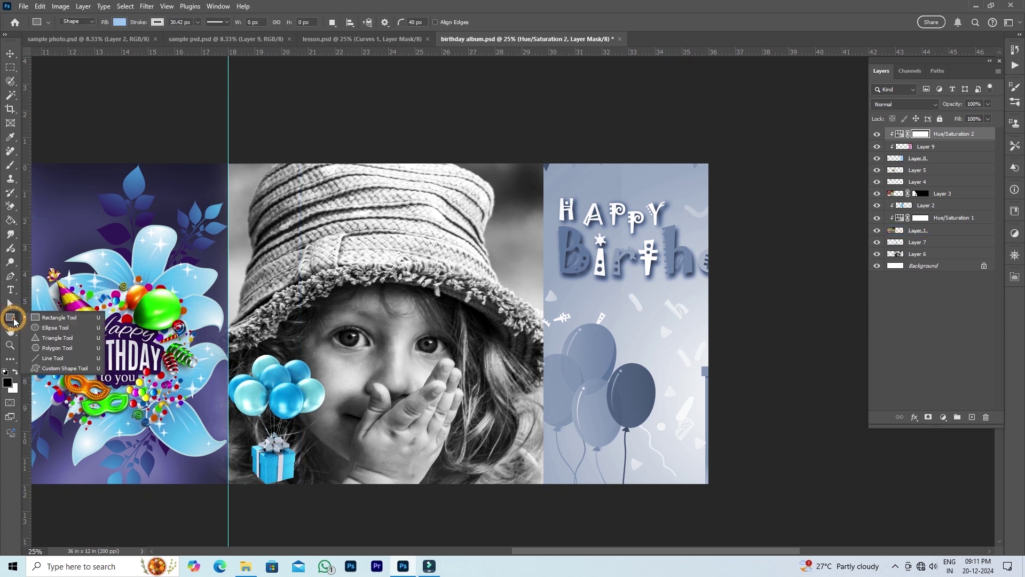
pyautogui.click(62, 319)
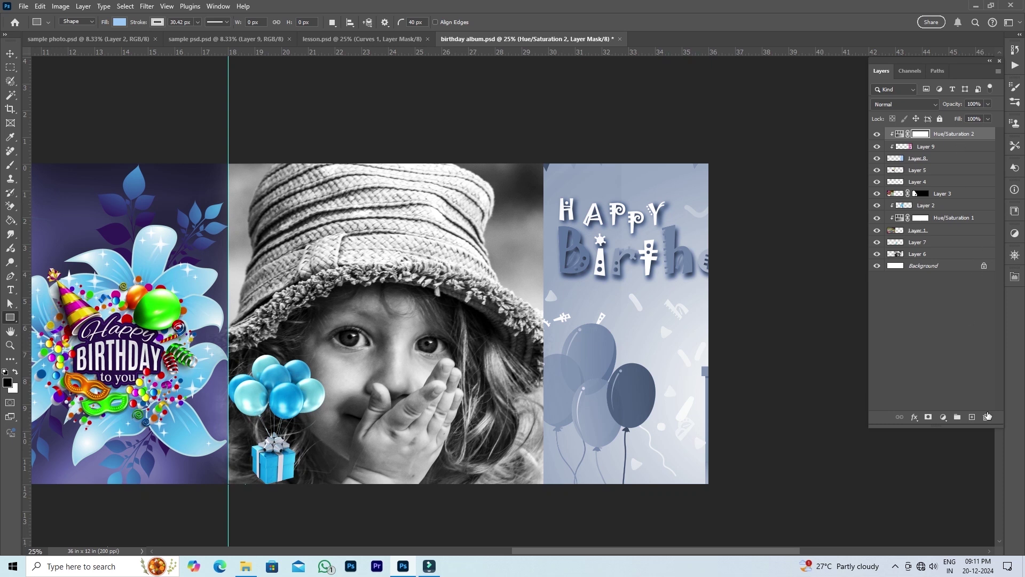
pyautogui.click(973, 417)
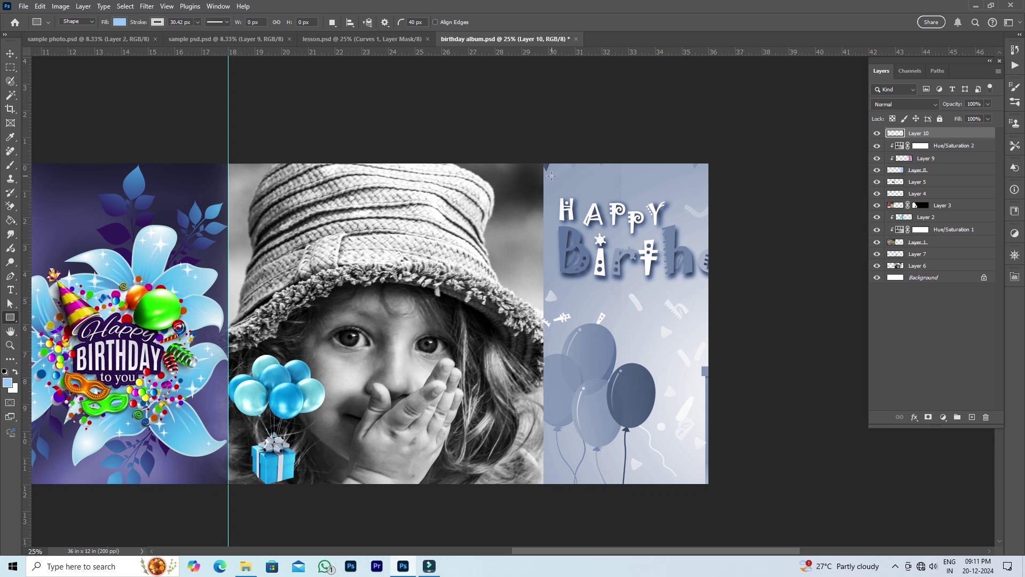
pyautogui.moveTo(550, 179); pyautogui.dragTo(700, 270)
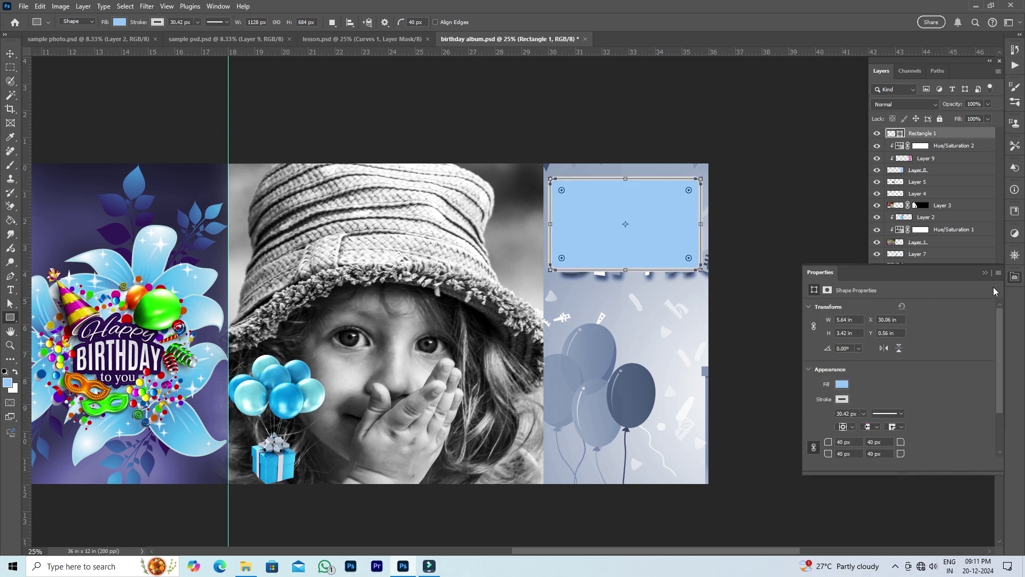
pyautogui.click(1015, 278)
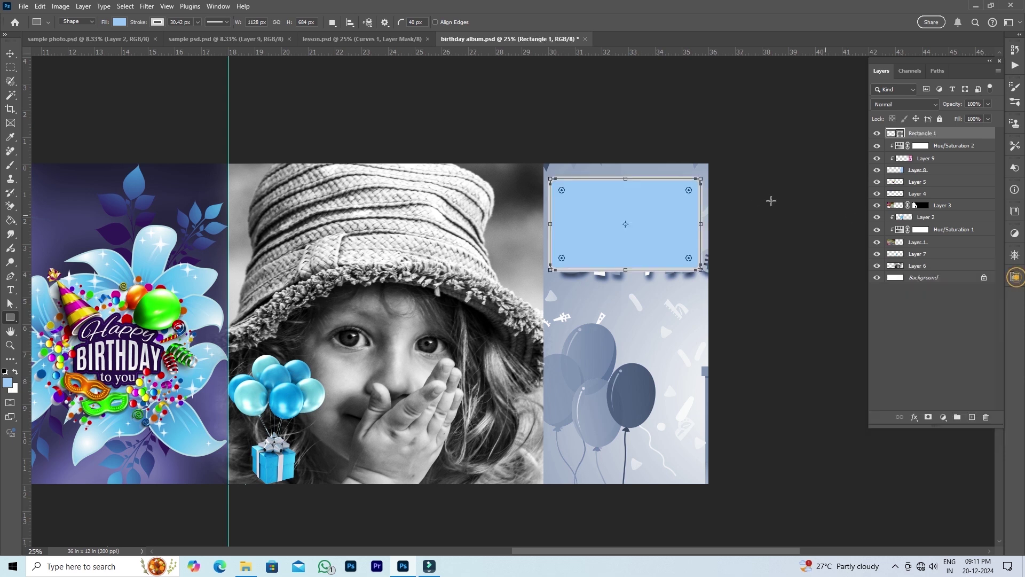
pyautogui.click(10, 53)
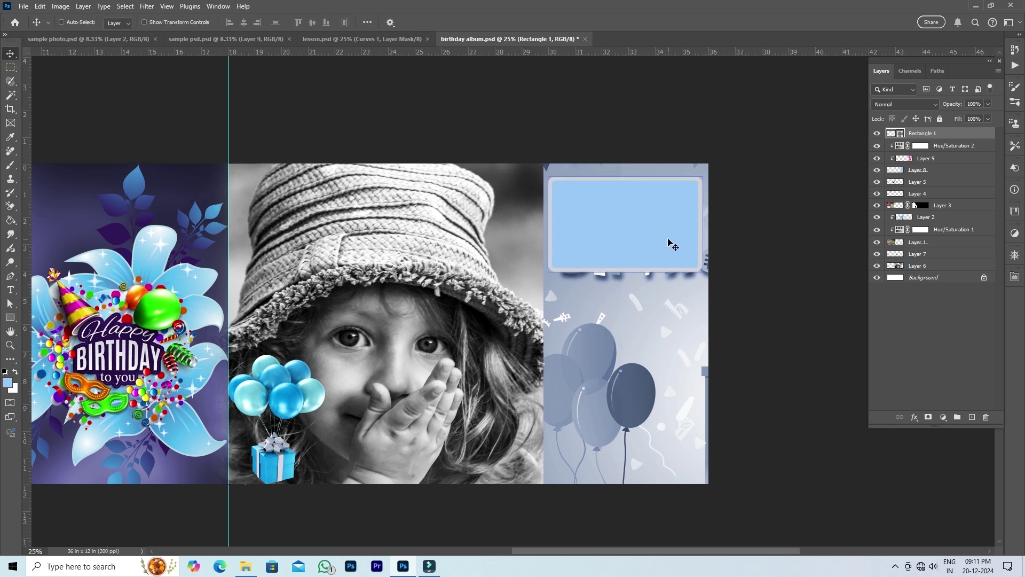
pyautogui.moveTo(656, 240); pyautogui.dragTo(658, 436)
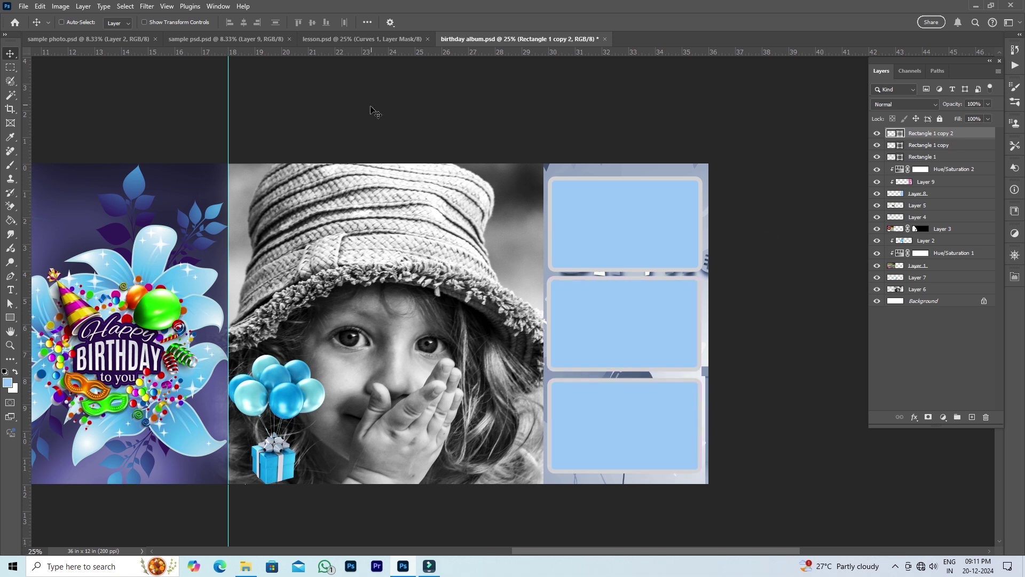
# Step: Copy the family party photo on Layer 3 of sample photo.psd into birthday album.psd, above the rectangle layers
pyautogui.click(235, 42)
pyautogui.click(128, 38)
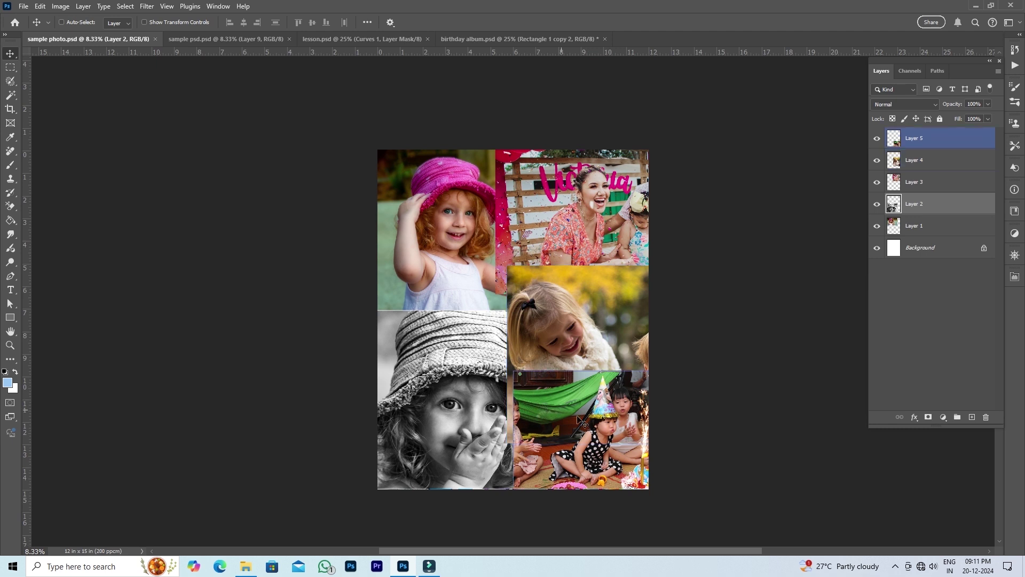
pyautogui.rightClick(587, 212)
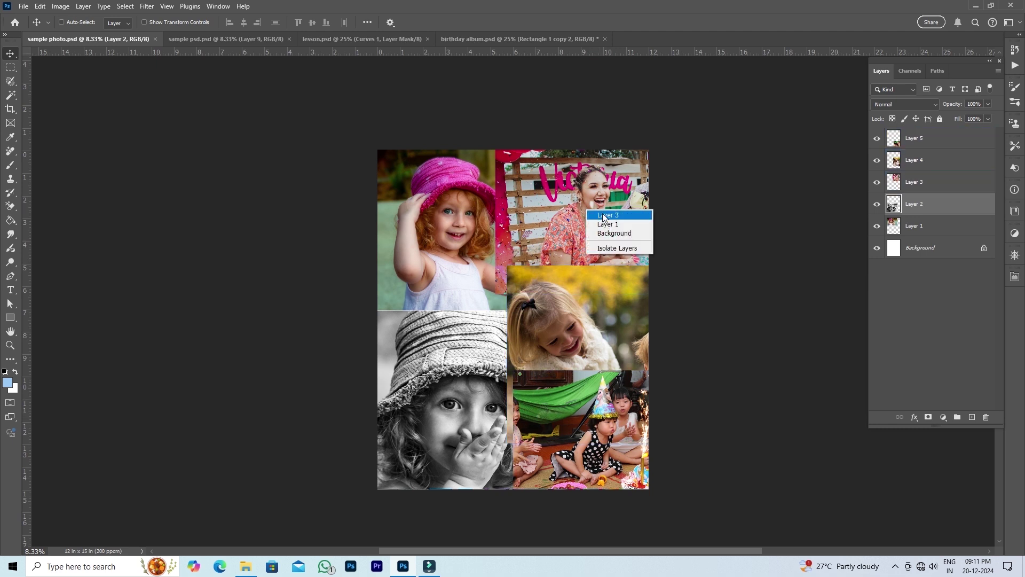
pyautogui.click(602, 215)
pyautogui.moveTo(602, 214); pyautogui.dragTo(540, 39)
pyautogui.moveTo(674, 239); pyautogui.dragTo(722, 304)
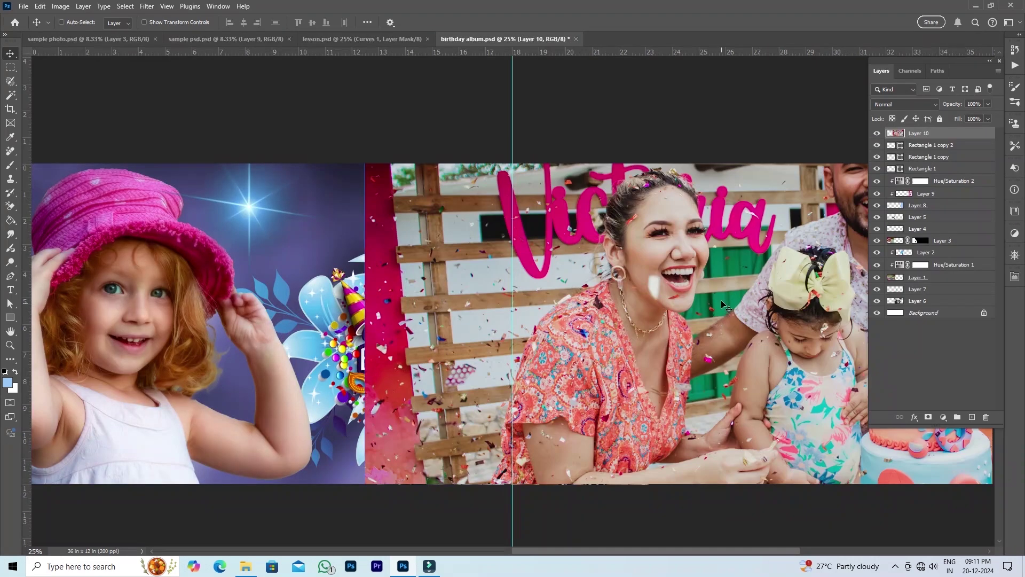
pyautogui.hscroll(5, 728, 275)
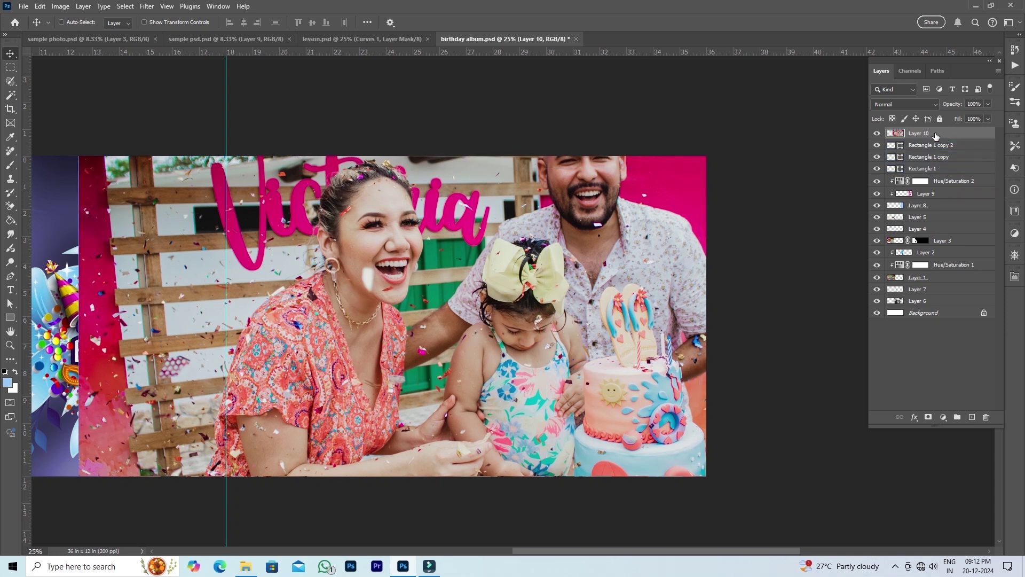
# Step: Move the family photo layer directly above Rectangle 1 and clip it to that rectangle
pyautogui.moveTo(935, 133); pyautogui.dragTo(937, 163)
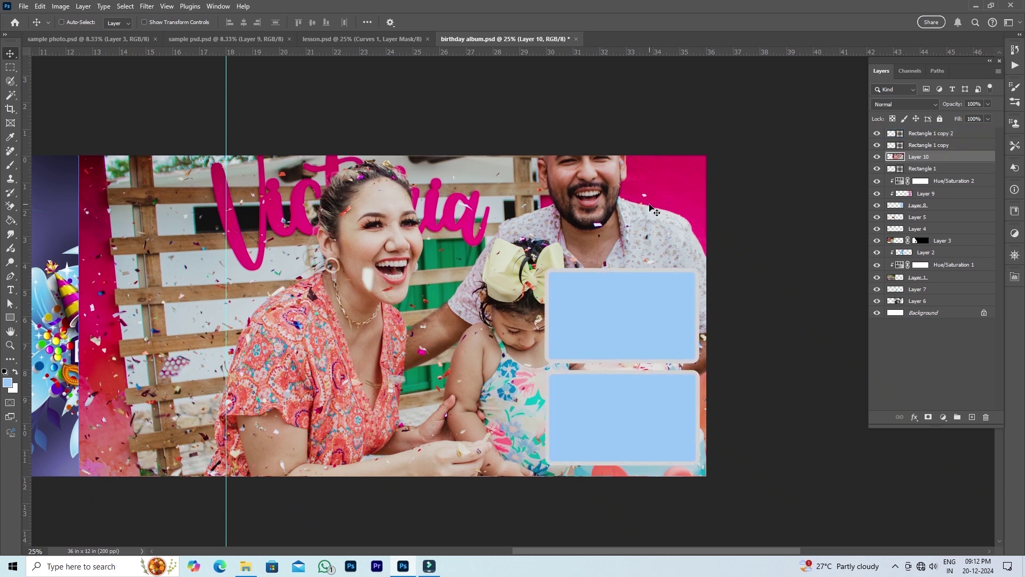
pyautogui.click(928, 170)
pyautogui.click(932, 158)
pyautogui.rightClick(944, 158)
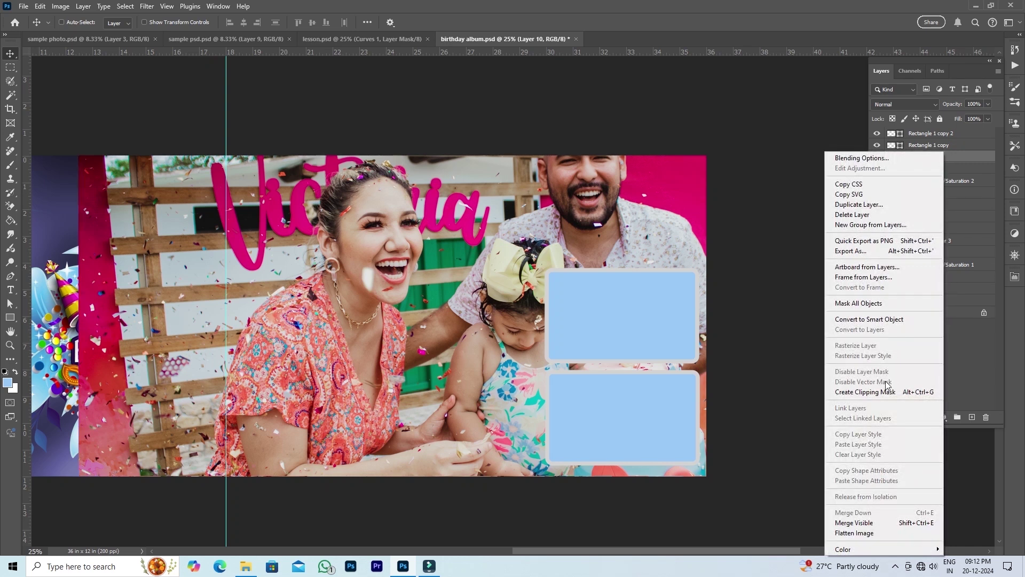
pyautogui.click(914, 393)
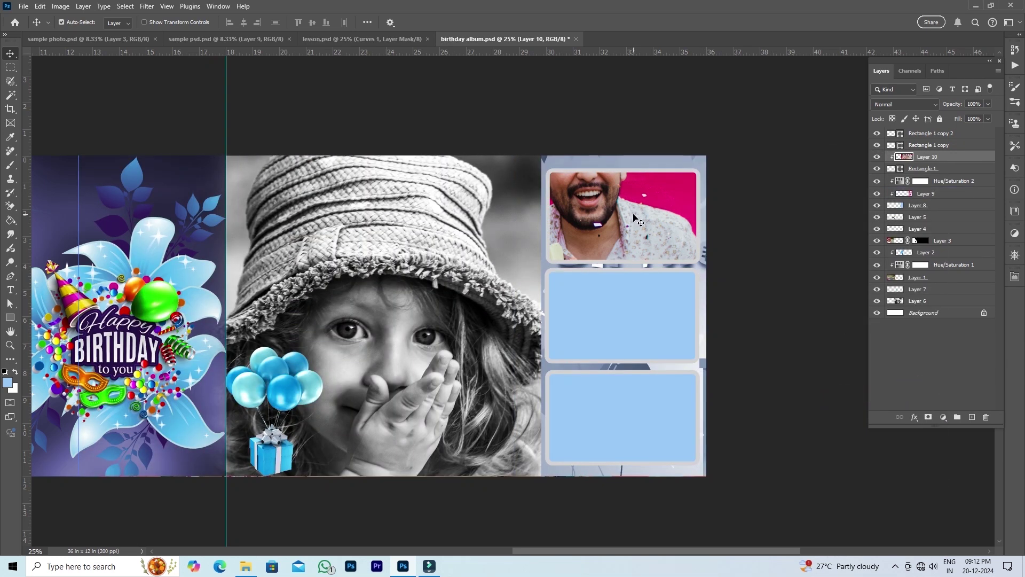
# Step: Scale the family photo to 21.63% and position it to fill the uppermost rounded frame
pyautogui.hotkey('ctrl', 't')
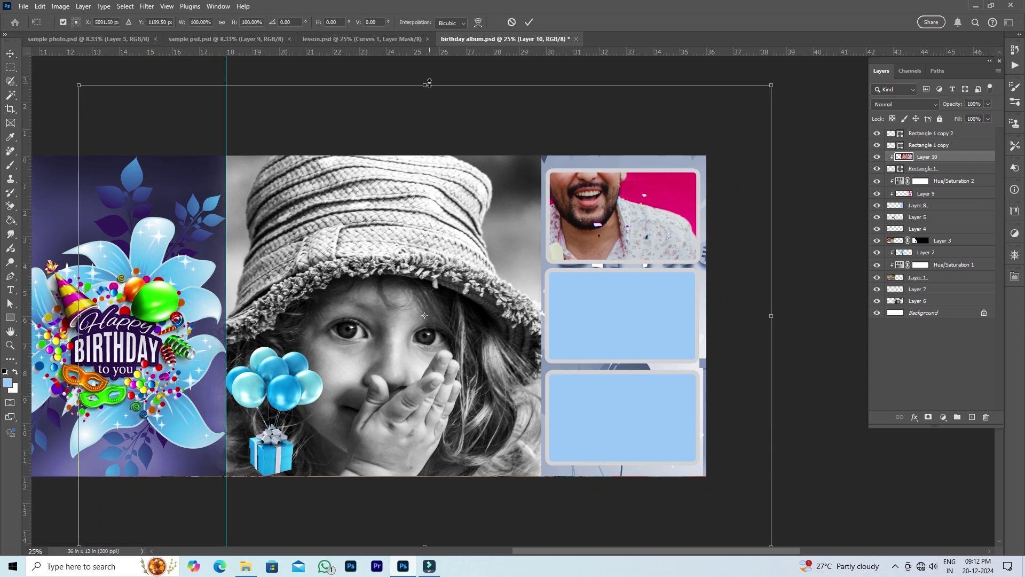
pyautogui.moveTo(429, 84); pyautogui.dragTo(692, 211)
pyautogui.moveTo(741, 297); pyautogui.dragTo(719, 286)
pyautogui.moveTo(681, 236); pyautogui.dragTo(662, 223)
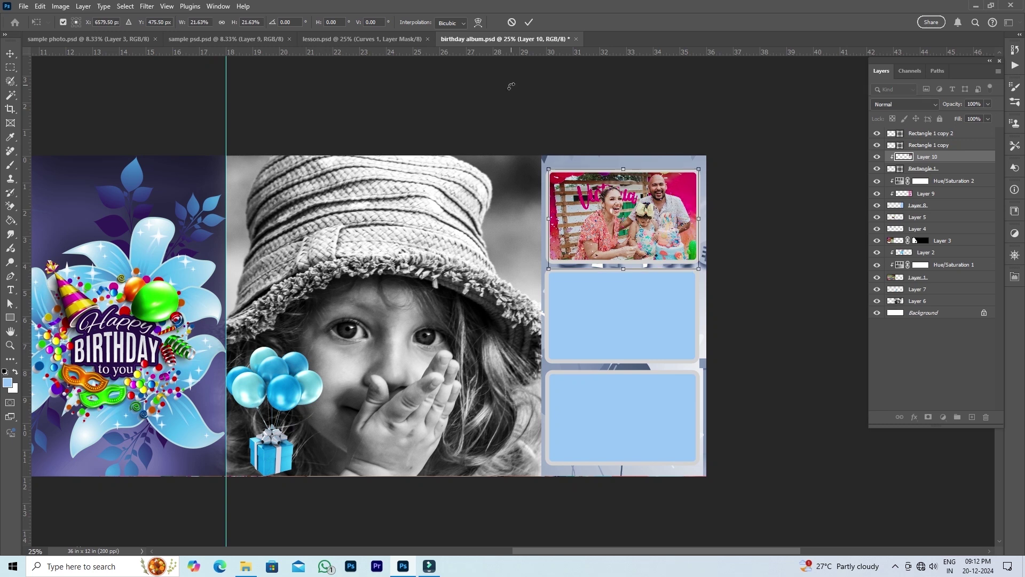
pyautogui.click(527, 23)
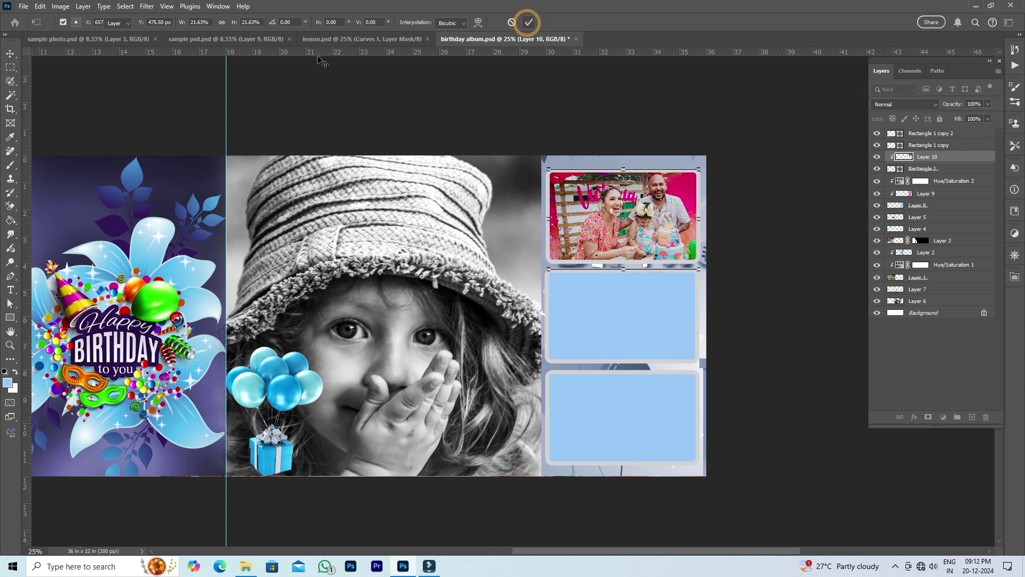
# Step: Copy the children's party photo on Layer 5 of sample photo.psd into birthday album.psd and place its layer directly above Rectangle 1 copy
pyautogui.click(122, 39)
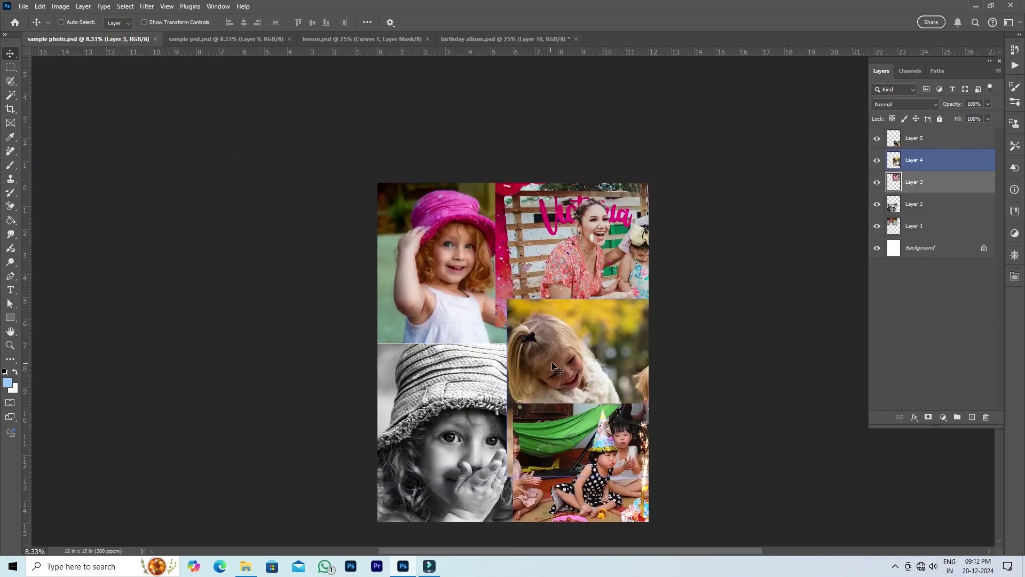
pyautogui.keyDown('ctrl'); pyautogui.click(601, 452); pyautogui.keyUp('ctrl')
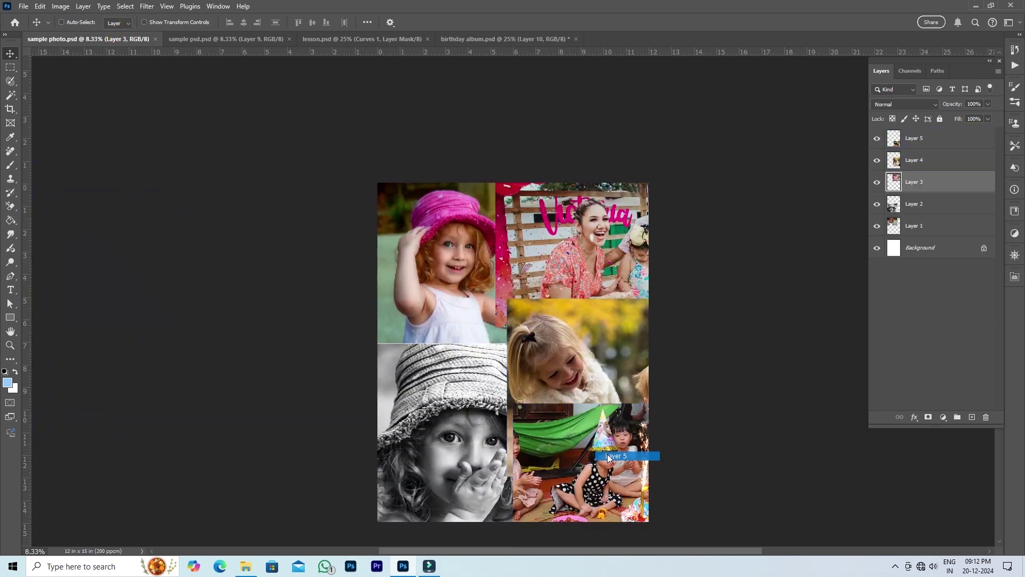
pyautogui.moveTo(602, 452); pyautogui.dragTo(430, 225)
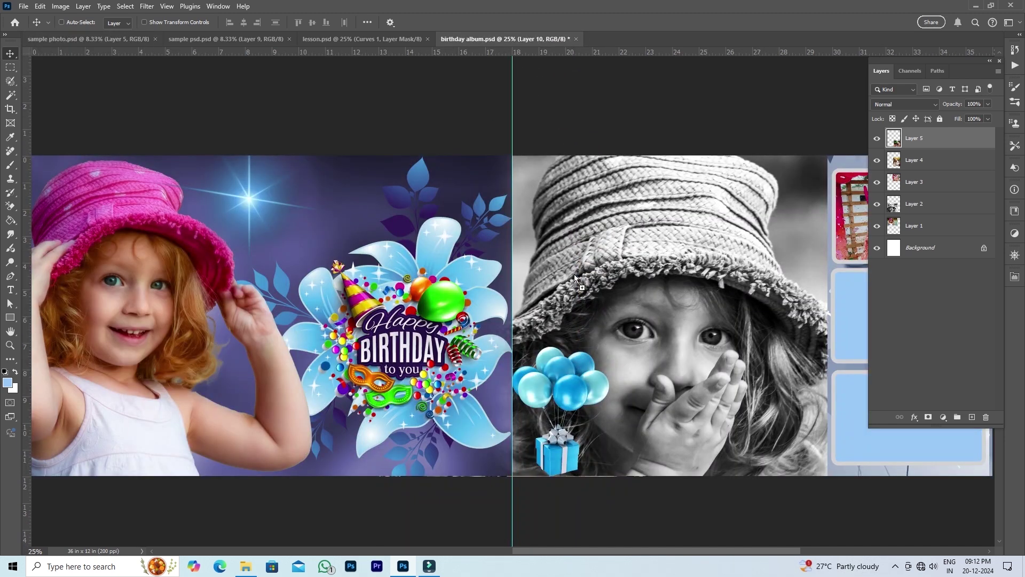
pyautogui.moveTo(575, 276); pyautogui.dragTo(602, 297)
pyautogui.moveTo(720, 275); pyautogui.dragTo(394, 288)
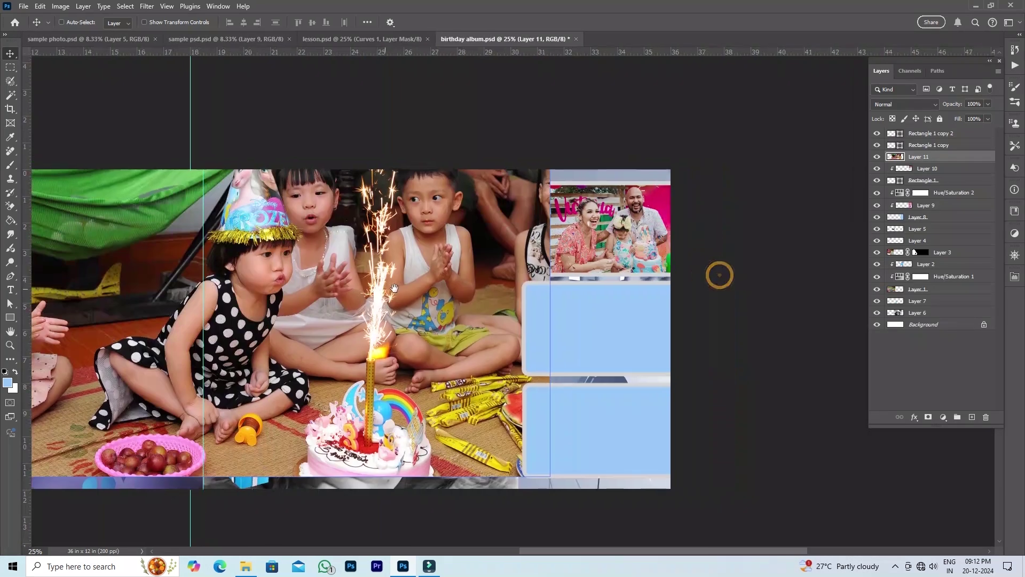
pyautogui.click(943, 145)
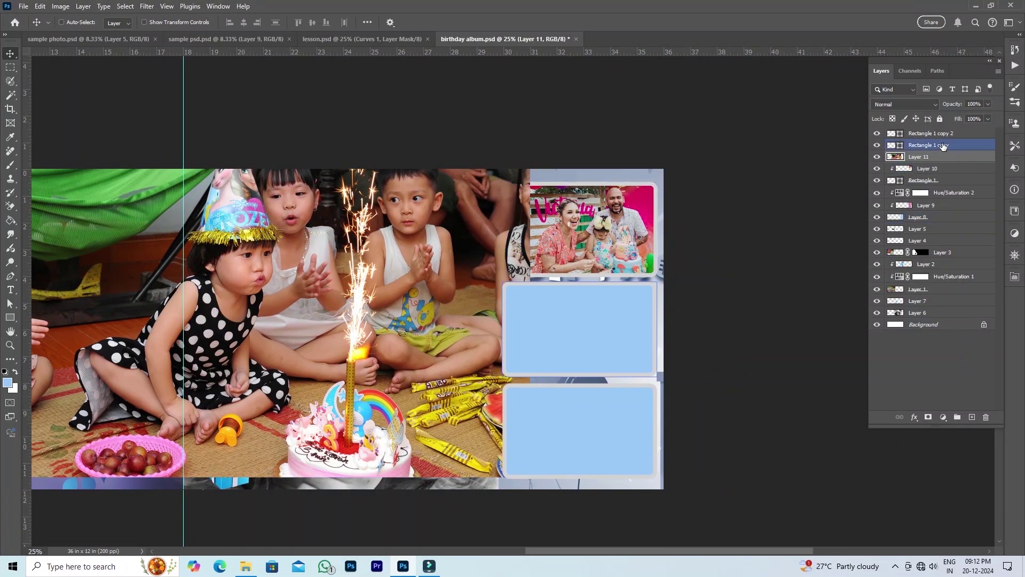
pyautogui.moveTo(943, 158); pyautogui.dragTo(945, 147)
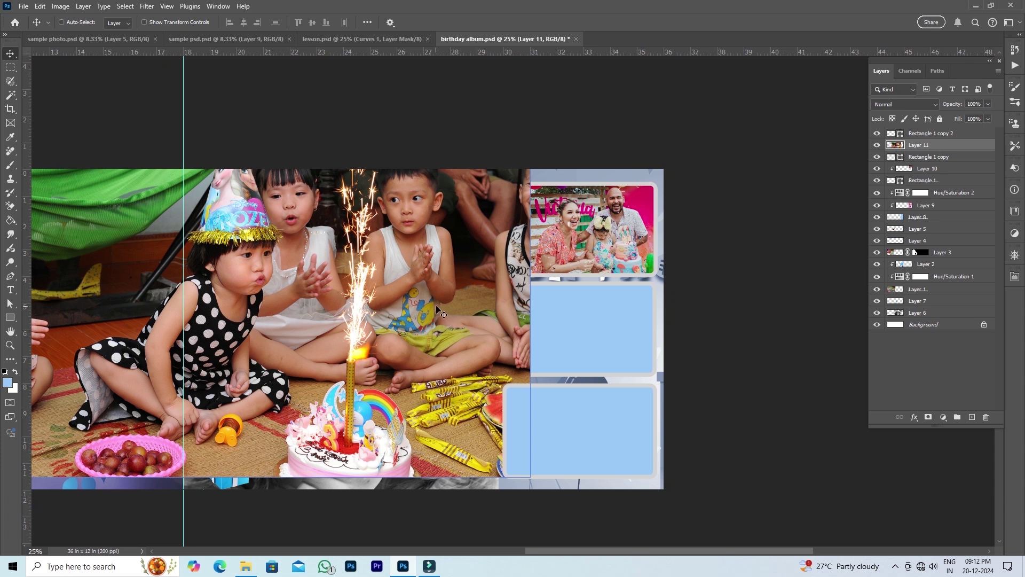
# Step: Clip the children's party photo to Rectangle 1 copy, scaled to 29.96% and positioned to fill the middle rounded frame
pyautogui.rightClick(965, 144)
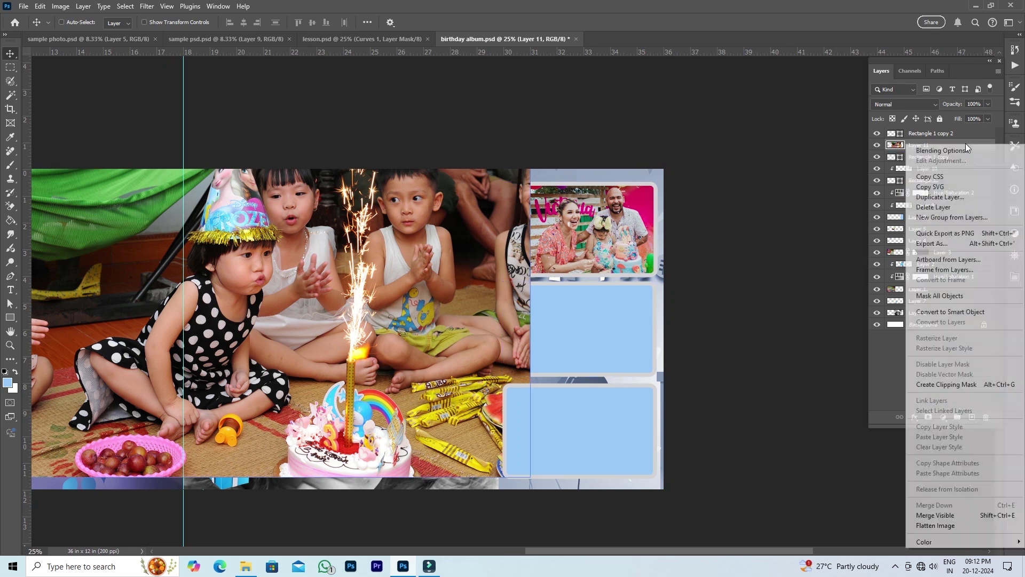
pyautogui.click(960, 384)
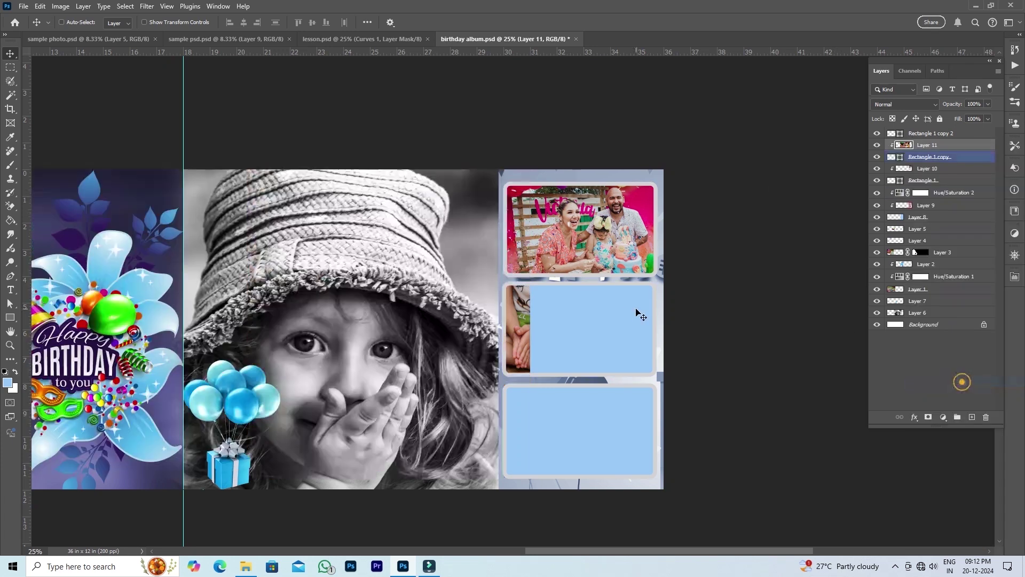
pyautogui.moveTo(517, 344); pyautogui.dragTo(651, 360)
pyautogui.hotkey('ctrl', 't')
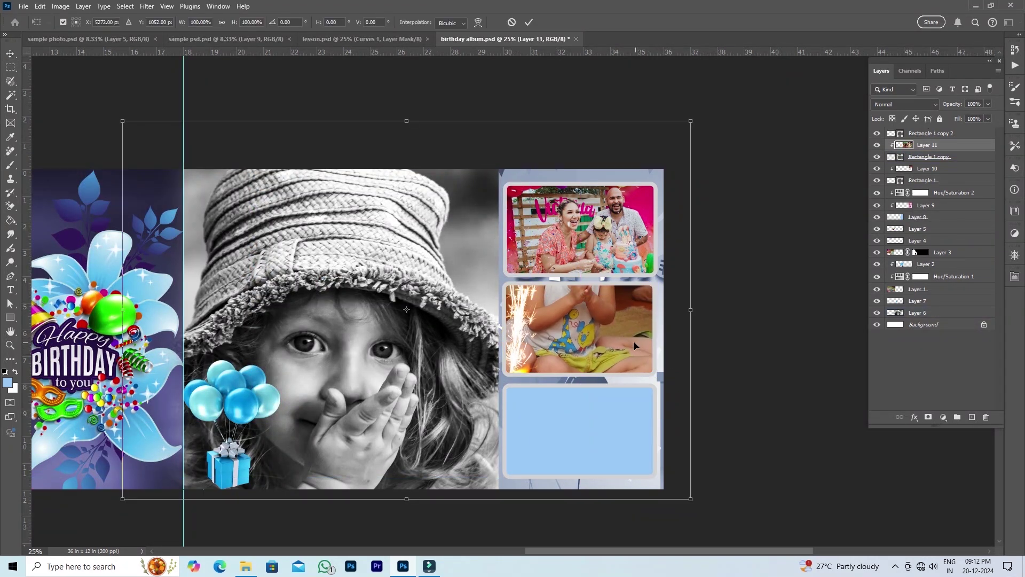
pyautogui.moveTo(405, 121); pyautogui.dragTo(433, 243)
pyautogui.moveTo(433, 278); pyautogui.dragTo(557, 272)
pyautogui.moveTo(577, 307); pyautogui.dragTo(588, 307)
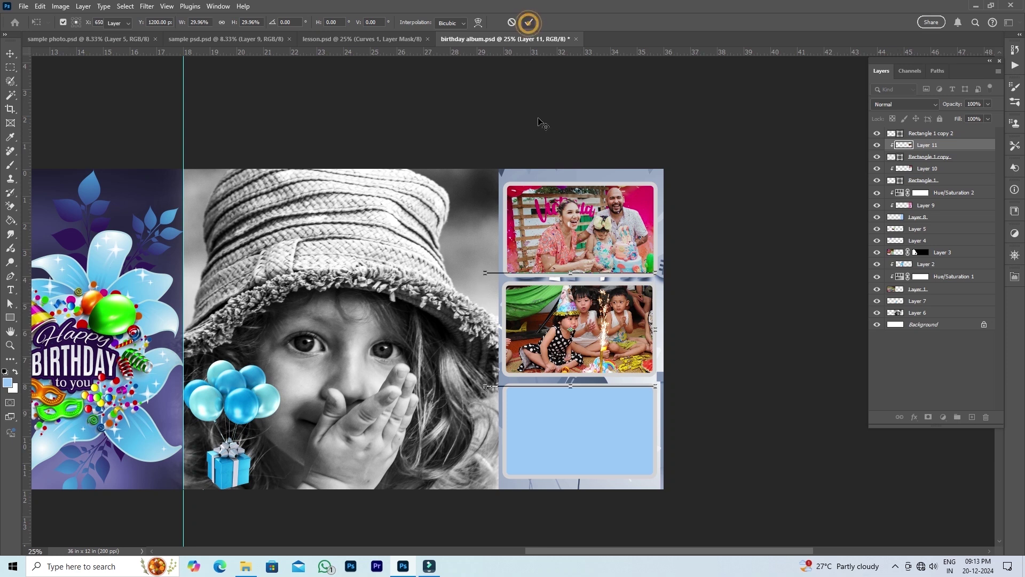
pyautogui.click(529, 23)
# Step: Copy the photo of the smiling girl and boy on Layer 4 of sample photo.psd into birthday album.psd, directly above Rectangle 1 copy 2
pyautogui.rightClick(612, 412)
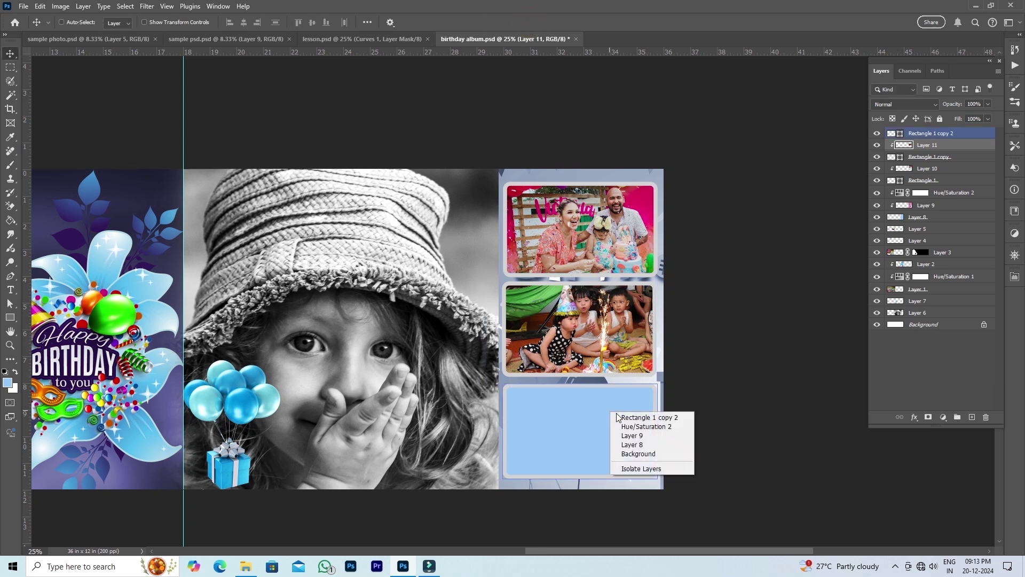
pyautogui.click(641, 417)
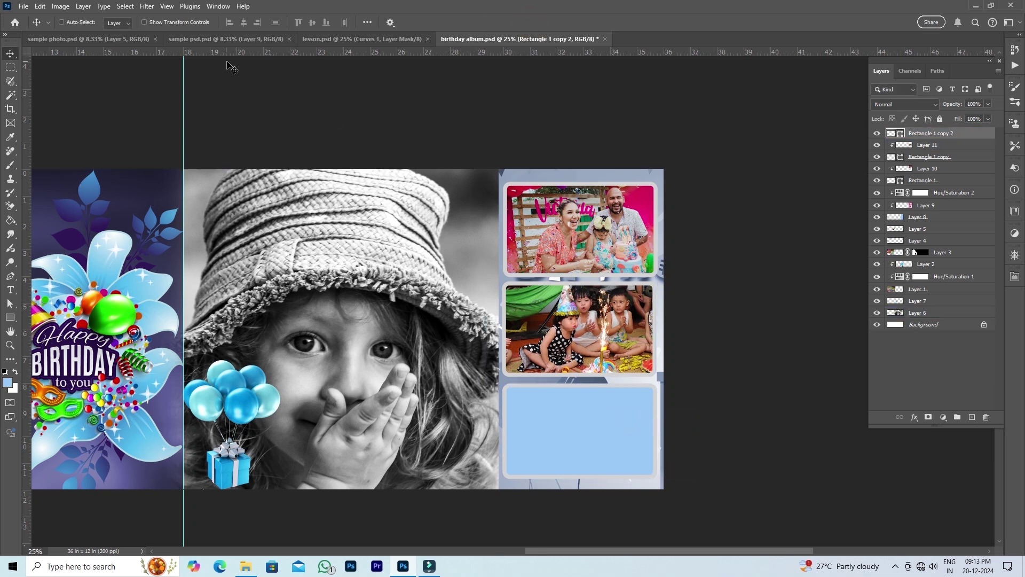
pyautogui.click(115, 39)
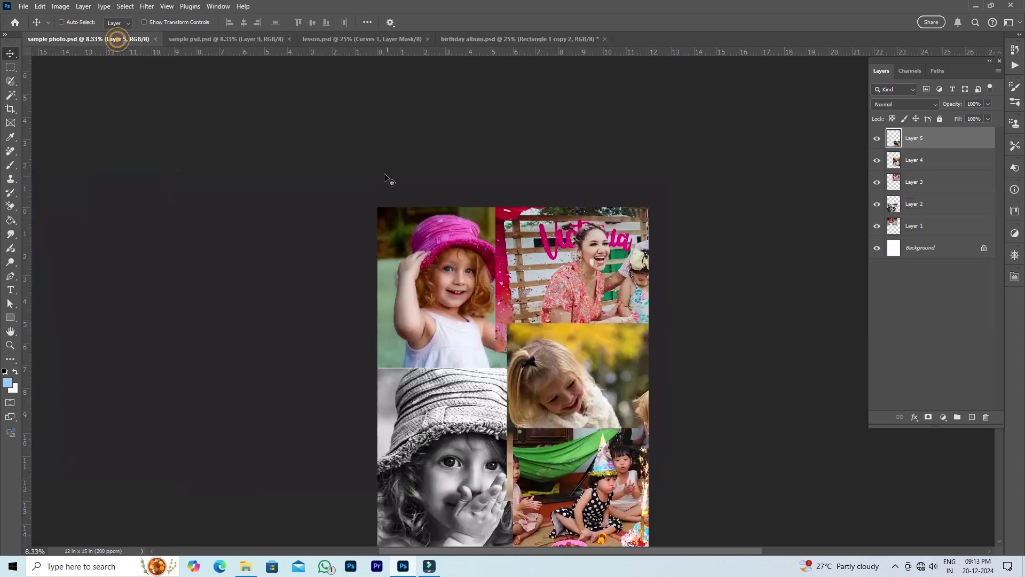
pyautogui.rightClick(574, 377)
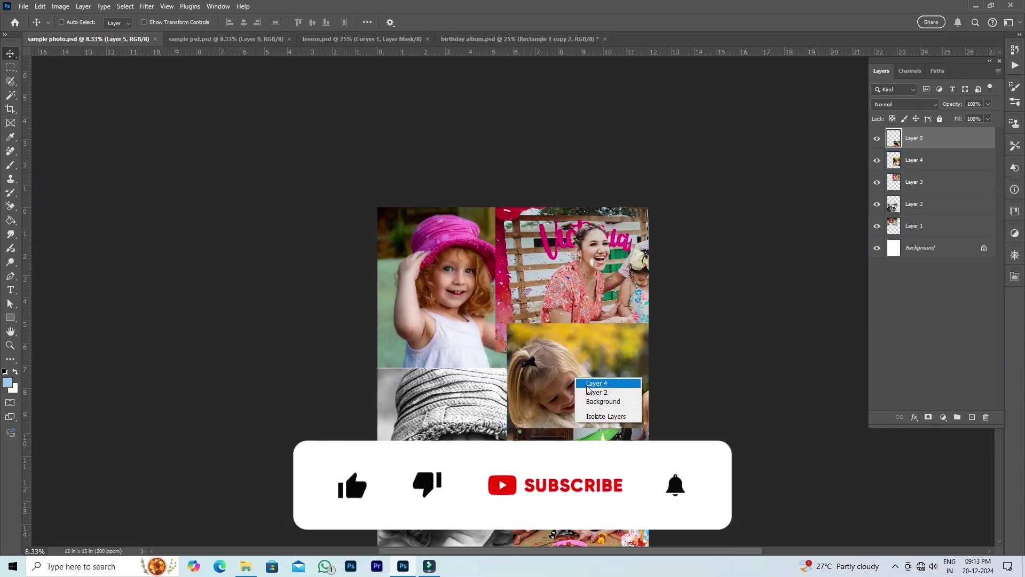
pyautogui.click(591, 385)
pyautogui.moveTo(591, 387); pyautogui.dragTo(575, 134)
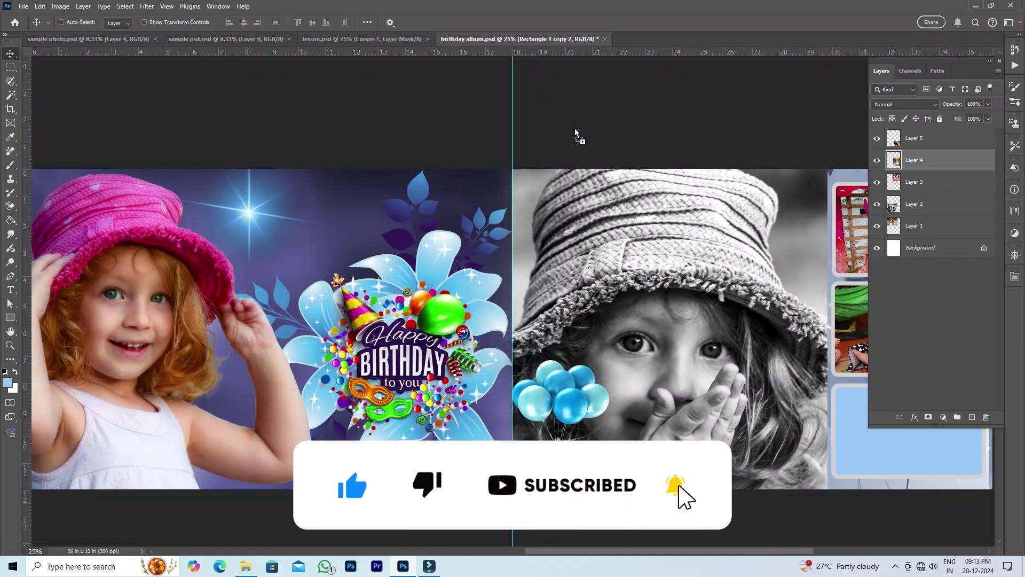
pyautogui.moveTo(763, 375); pyautogui.dragTo(760, 359)
pyautogui.moveTo(731, 314); pyautogui.dragTo(397, 288)
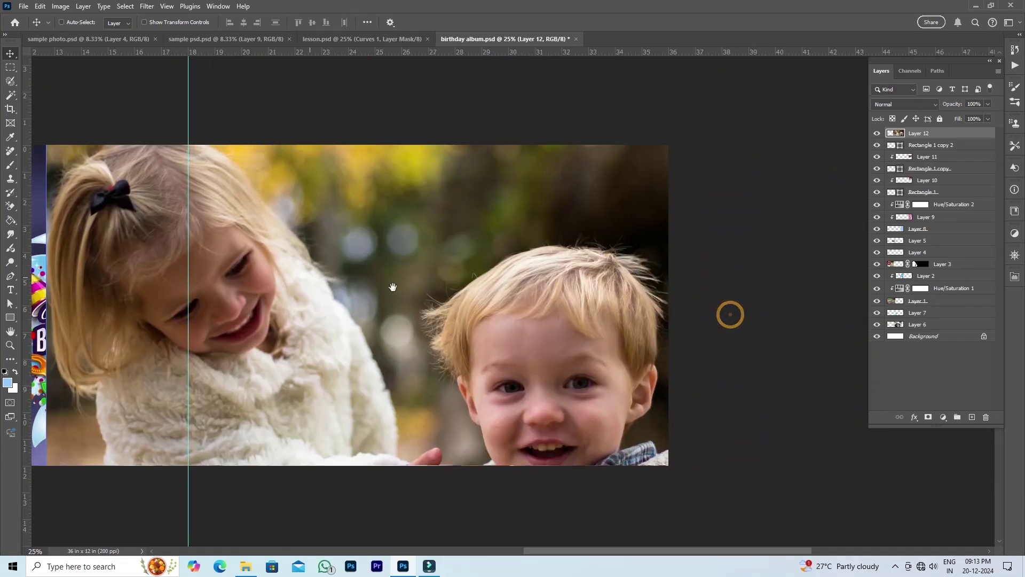
# Step: Clip the girl and boy photo to Rectangle 1 copy 2, scaled to 20.40% and positioned to fill the lowest rounded frame
pyautogui.rightClick(962, 133)
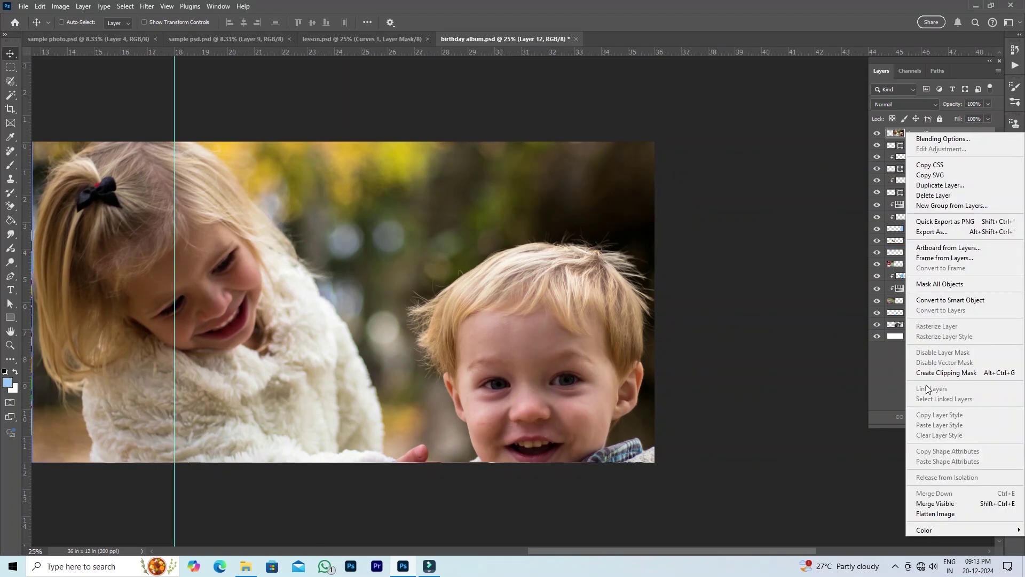
pyautogui.click(980, 373)
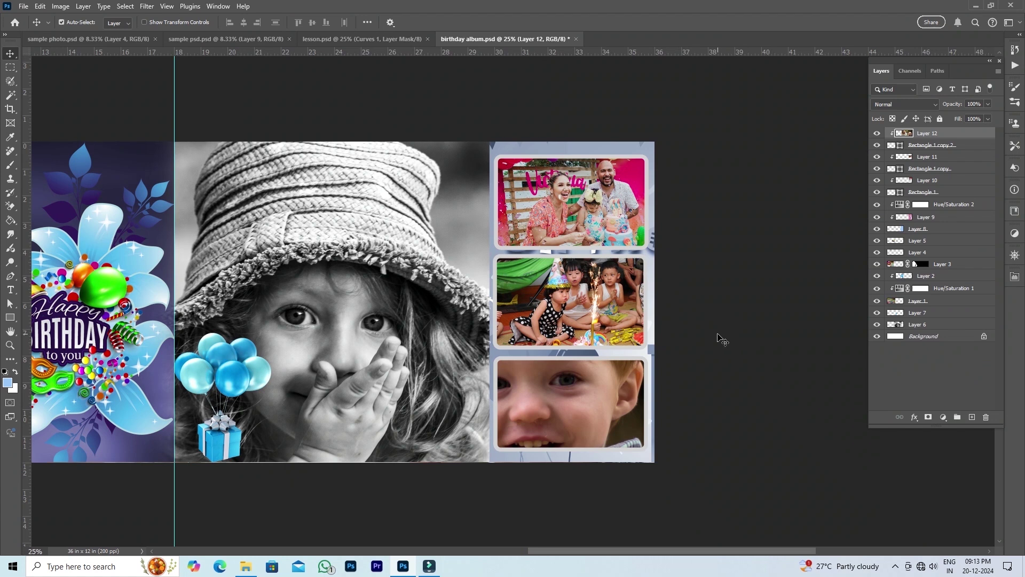
pyautogui.hotkey('ctrl', 't')
pyautogui.moveTo(432, 77); pyautogui.dragTo(622, 365)
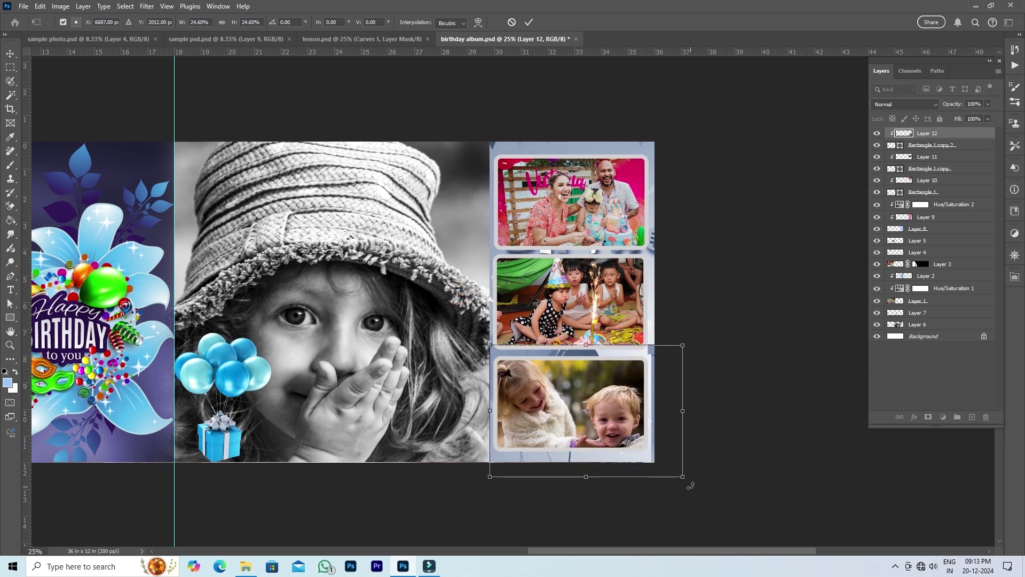
pyautogui.moveTo(685, 478); pyautogui.dragTo(658, 450)
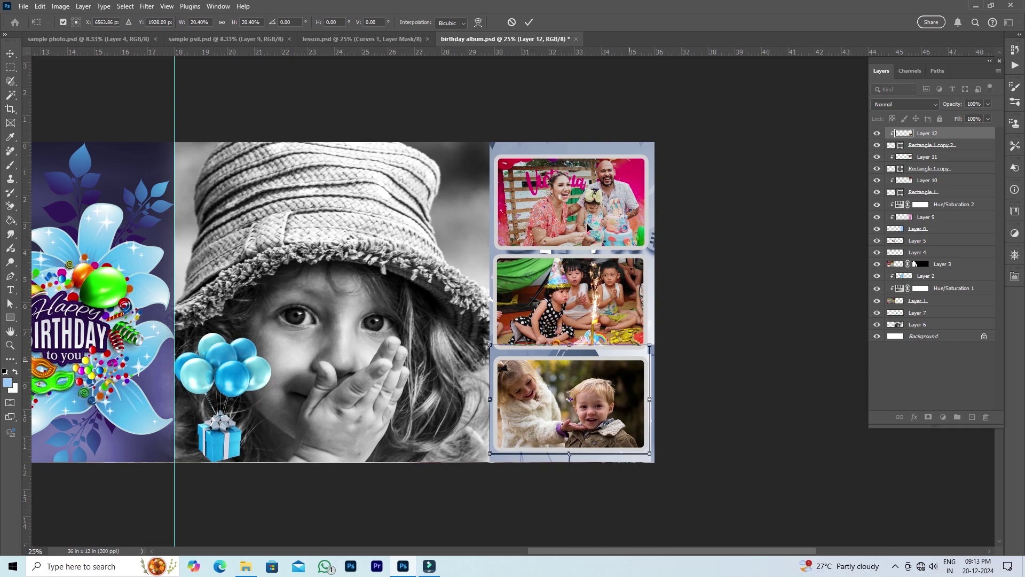
pyautogui.click(528, 23)
pyautogui.keyDown('ctrl'); pyautogui.click(465, 193); pyautogui.keyUp('ctrl')
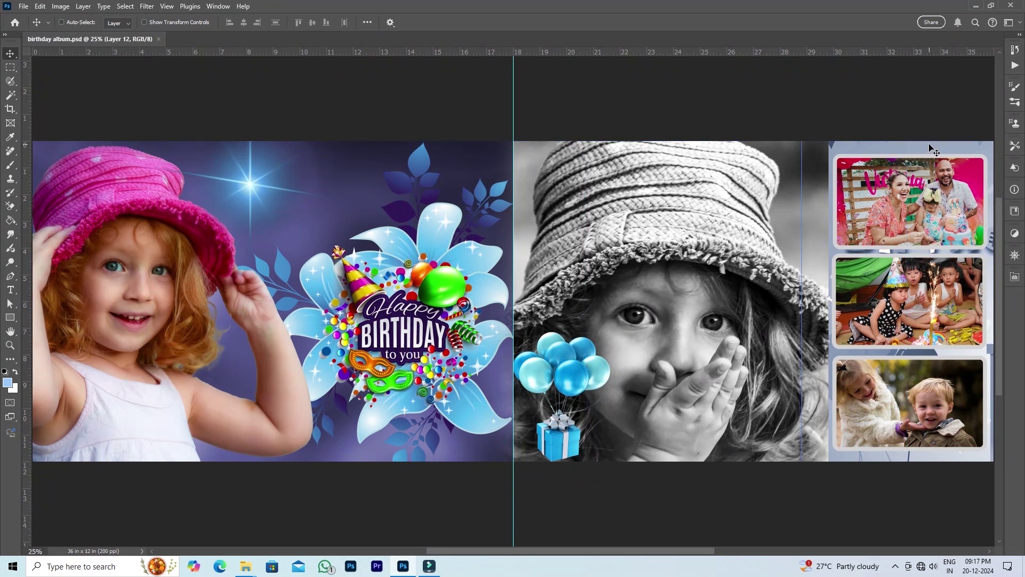
# Step: Add a 15 px black outside Stroke layer style to Layer 8, the panel behind the three framed photos
pyautogui.moveTo(878, 238); pyautogui.dragTo(651, 252)
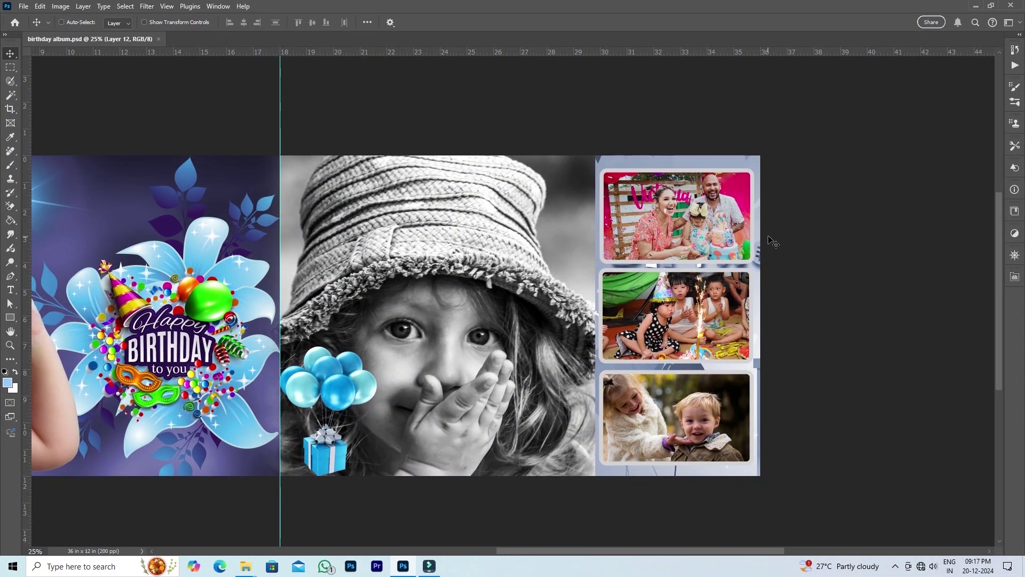
pyautogui.press('F7')
pyautogui.keyDown('ctrl'); pyautogui.click(757, 185); pyautogui.keyUp('ctrl')
pyautogui.click(964, 231)
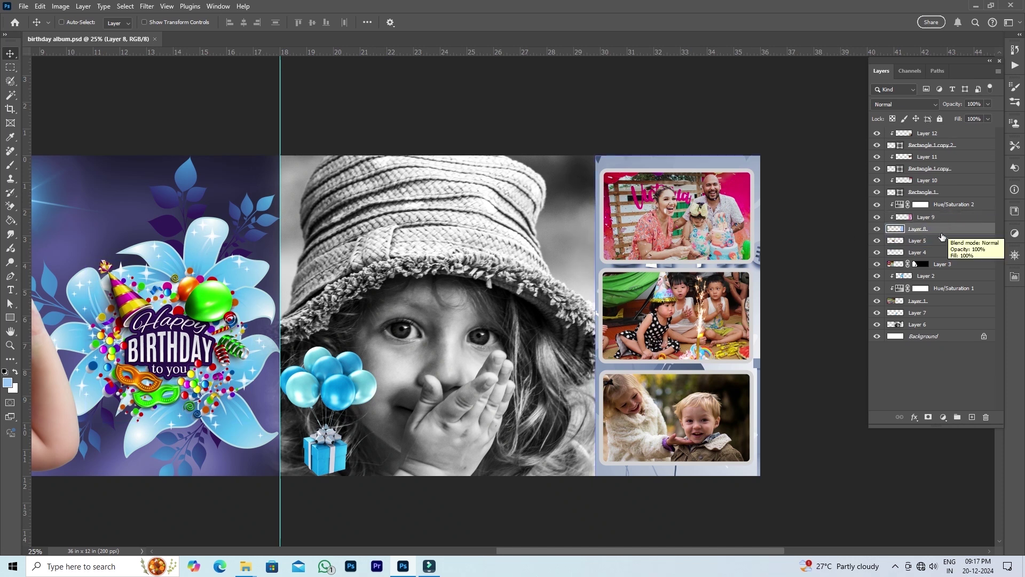
pyautogui.doubleClick(968, 231)
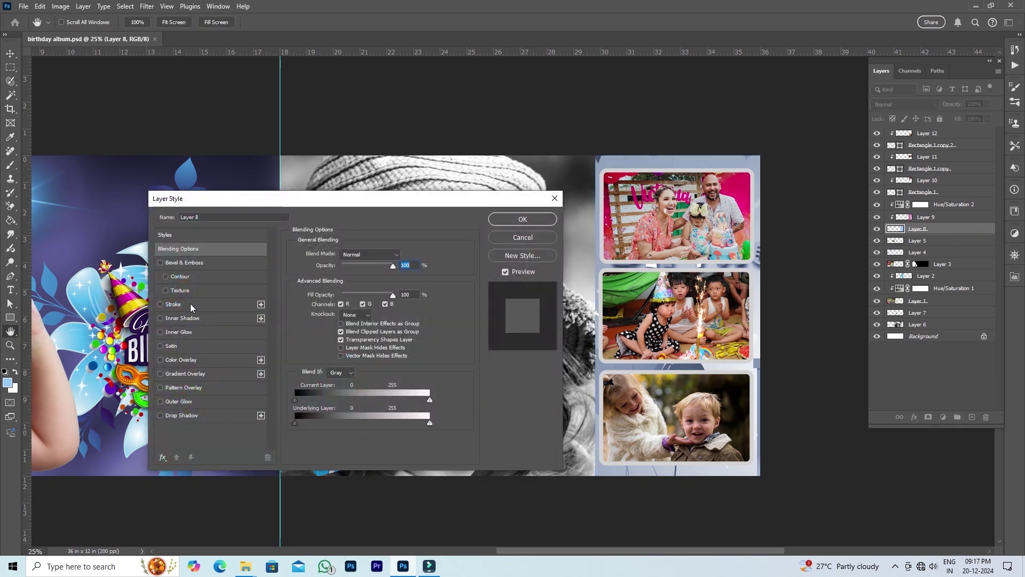
pyautogui.click(190, 303)
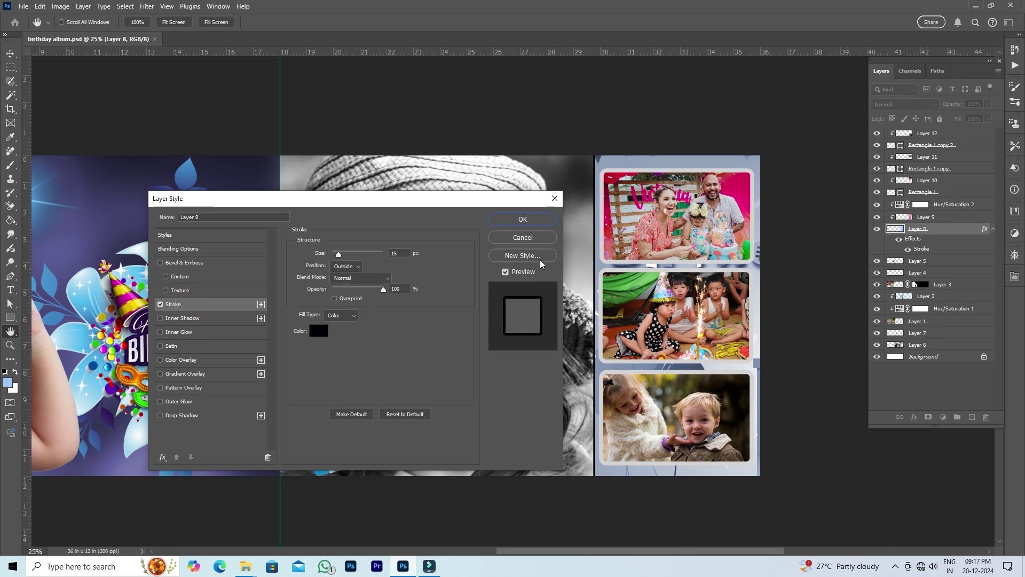
pyautogui.click(523, 219)
pyautogui.press('v')
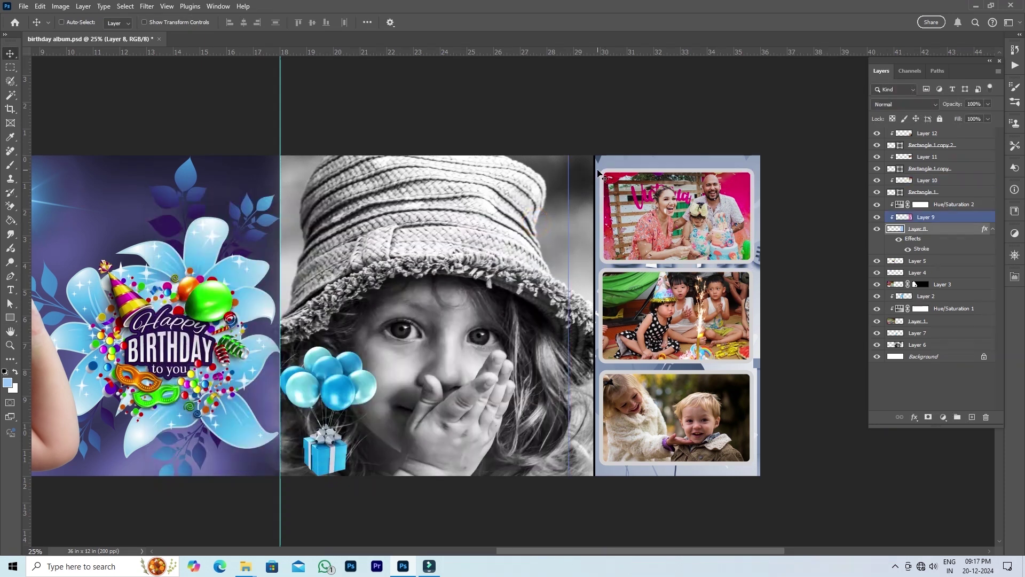
pyautogui.keyDown('ctrl'); pyautogui.click(593, 284); pyautogui.keyUp('ctrl')
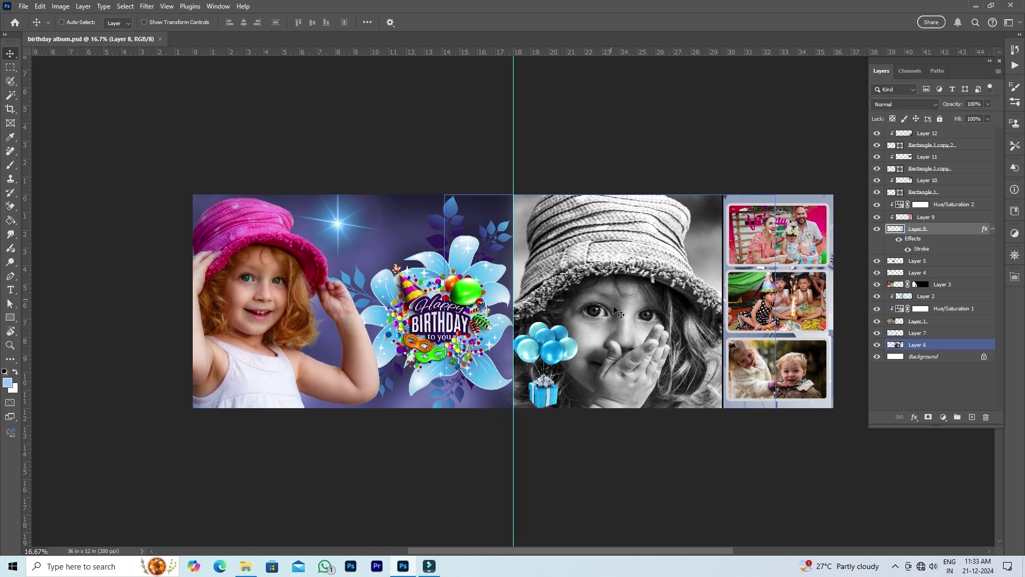
# Step: Add a Curves adjustment above the black-and-white portrait on Layer 6 and raise its darker midtones to brighten the photo
pyautogui.rightClick(624, 268)
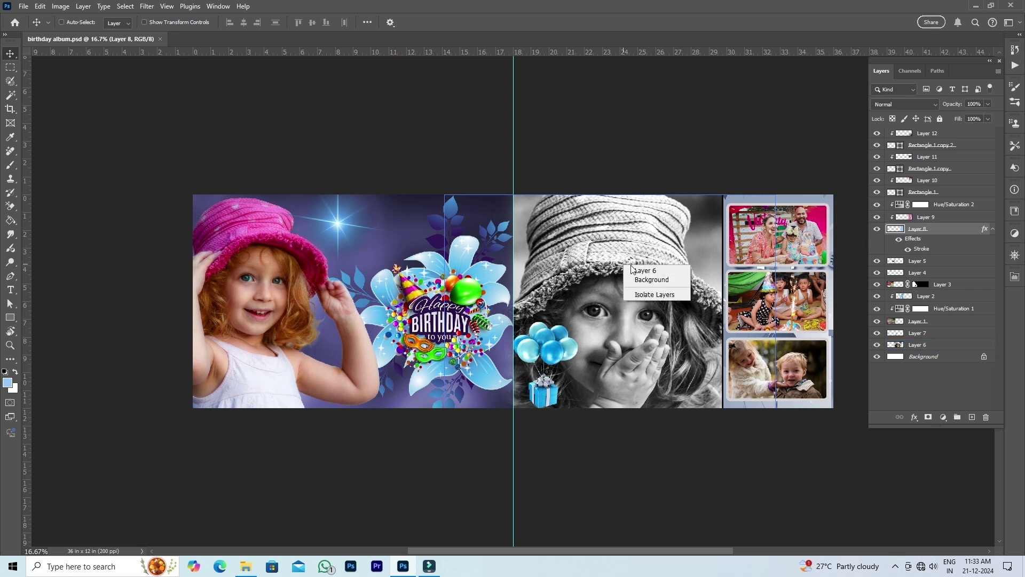
pyautogui.click(645, 269)
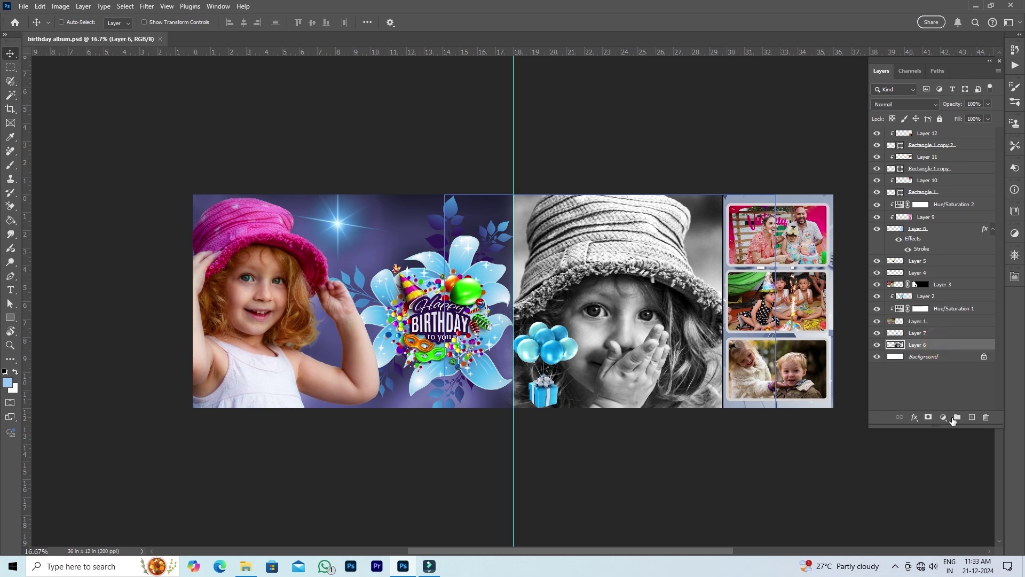
pyautogui.click(943, 417)
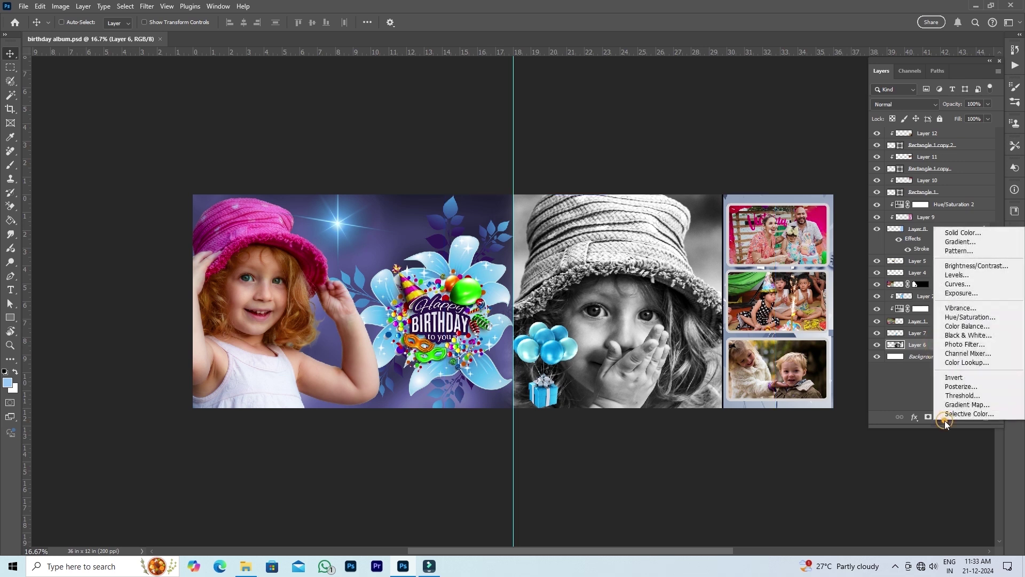
pyautogui.click(964, 286)
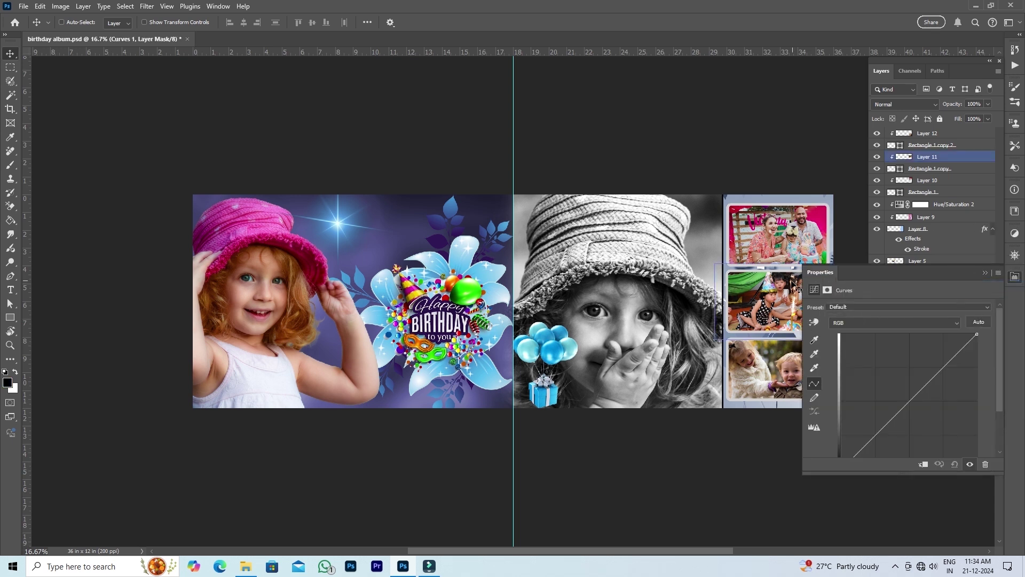
pyautogui.click(815, 323)
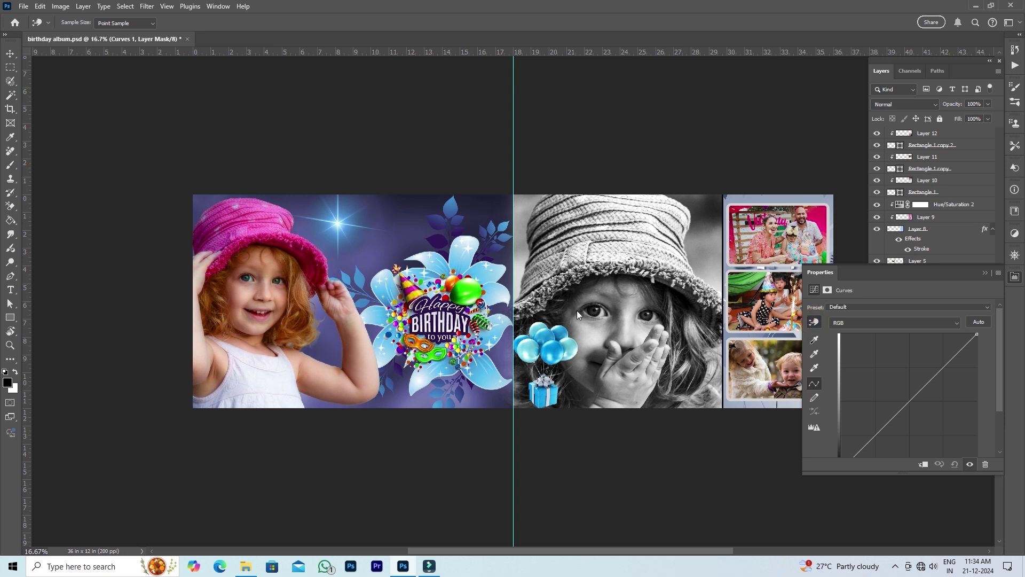
pyautogui.moveTo(572, 308); pyautogui.dragTo(580, 289)
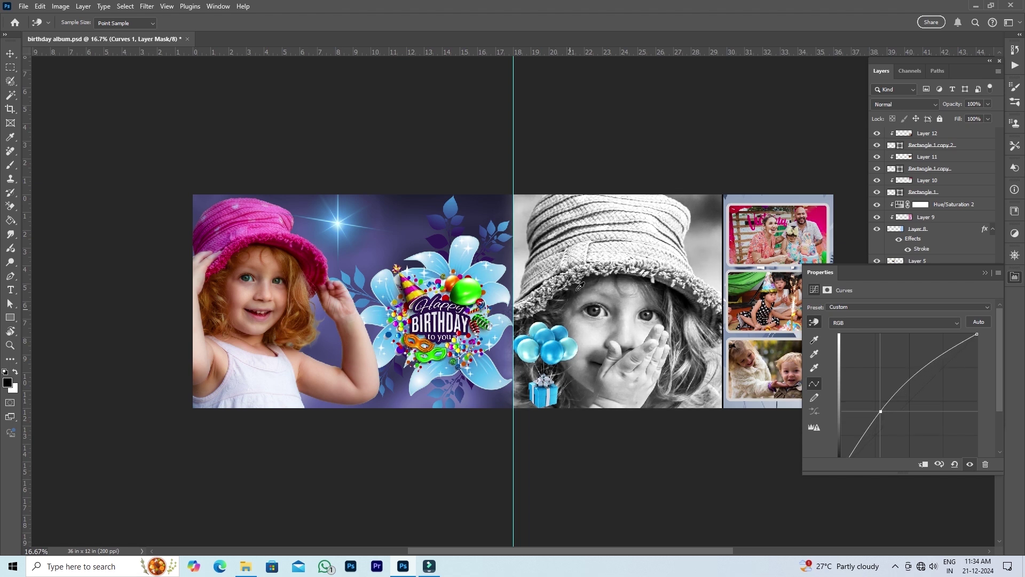
pyautogui.click(1016, 277)
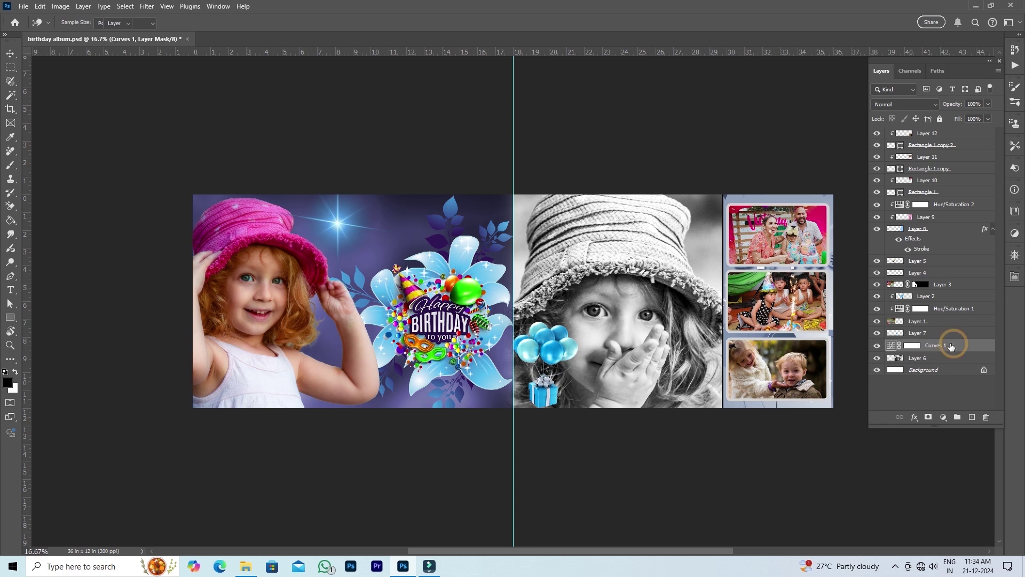
# Step: Clip the Curves 1 adjustment to Layer 6 so that it affects only the black-and-white portrait
pyautogui.doubleClick(890, 345)
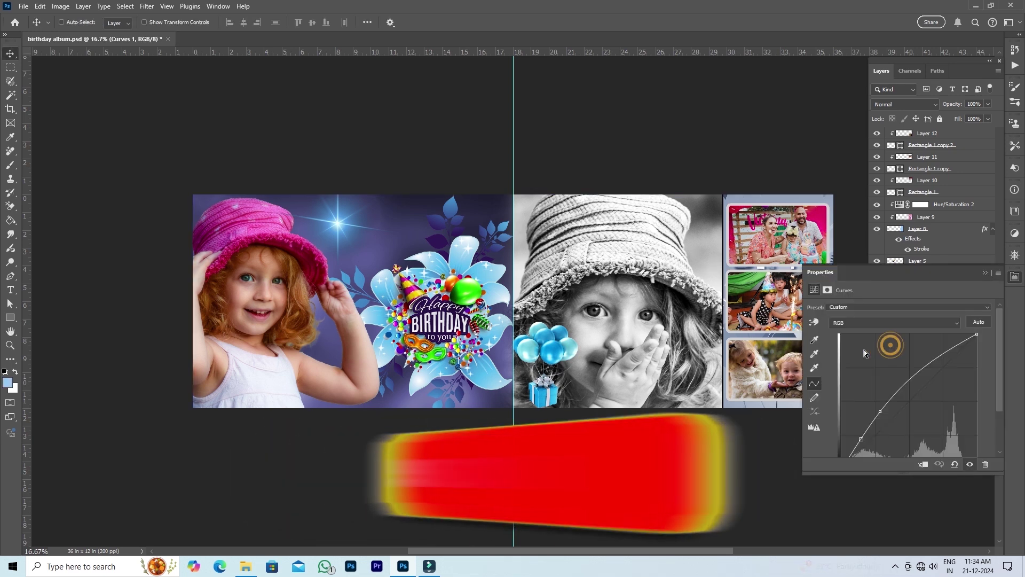
pyautogui.click(924, 464)
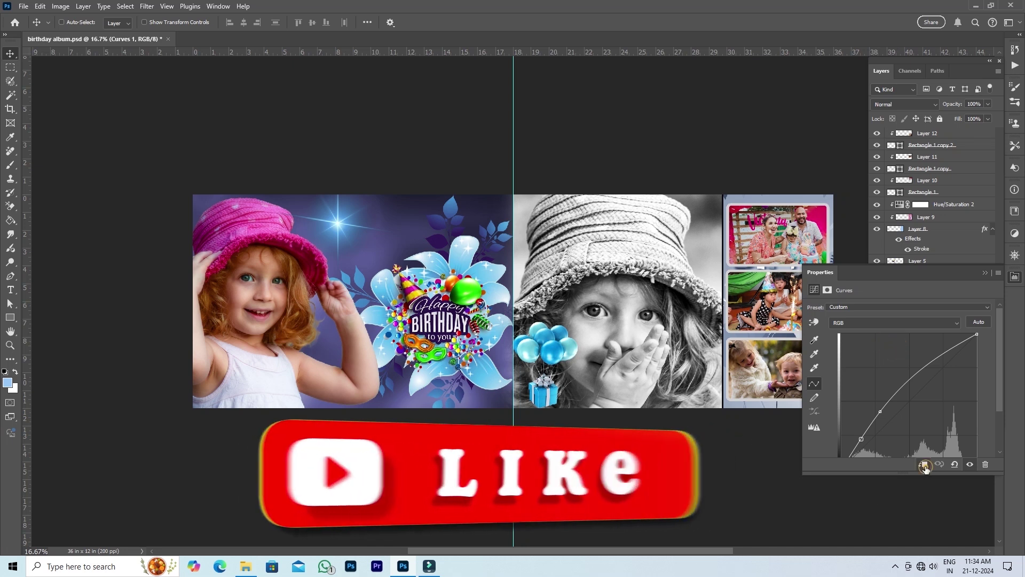
pyautogui.click(1014, 276)
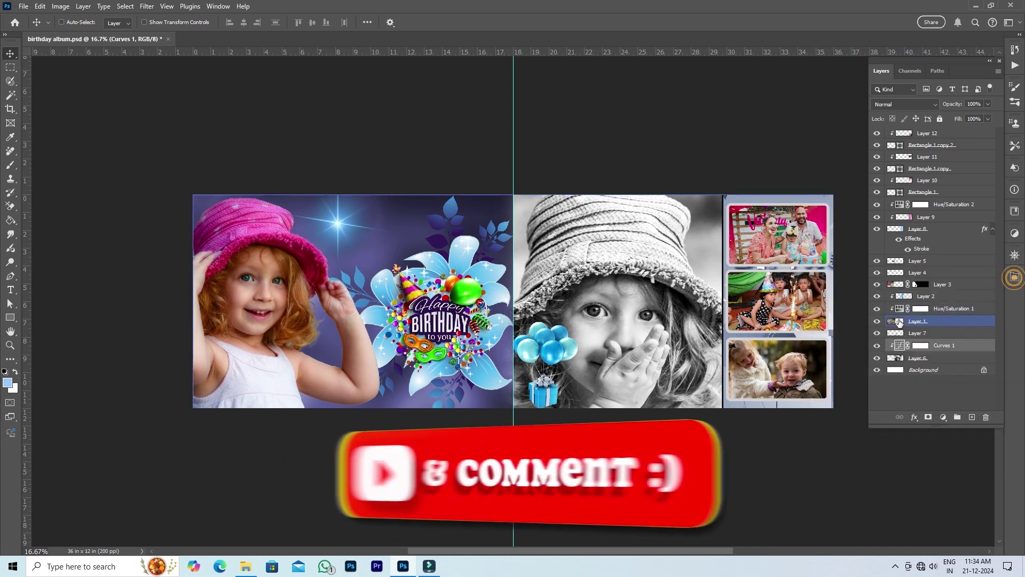
pyautogui.keyDown('ctrl'); pyautogui.click(797, 366); pyautogui.keyUp('ctrl')
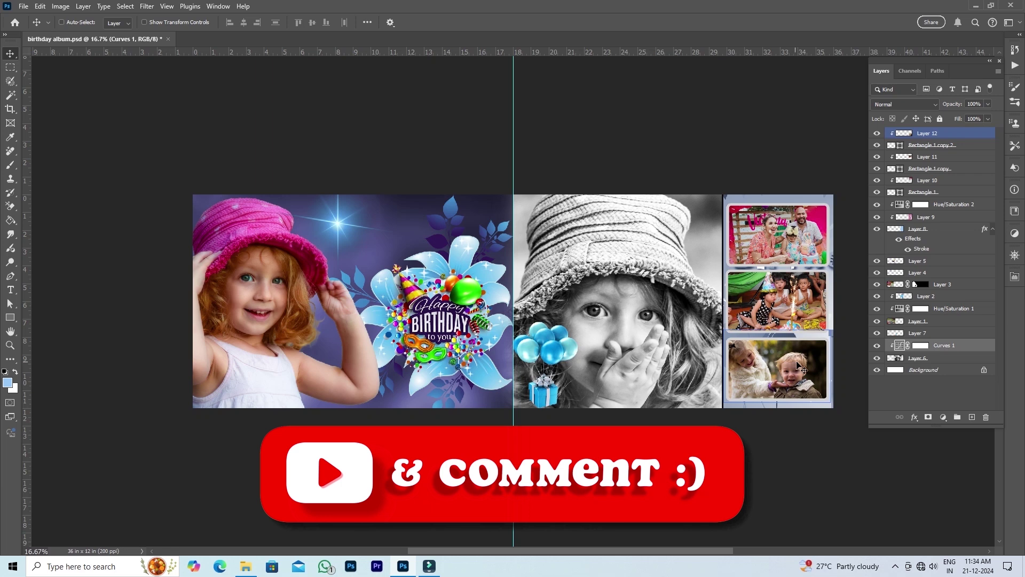